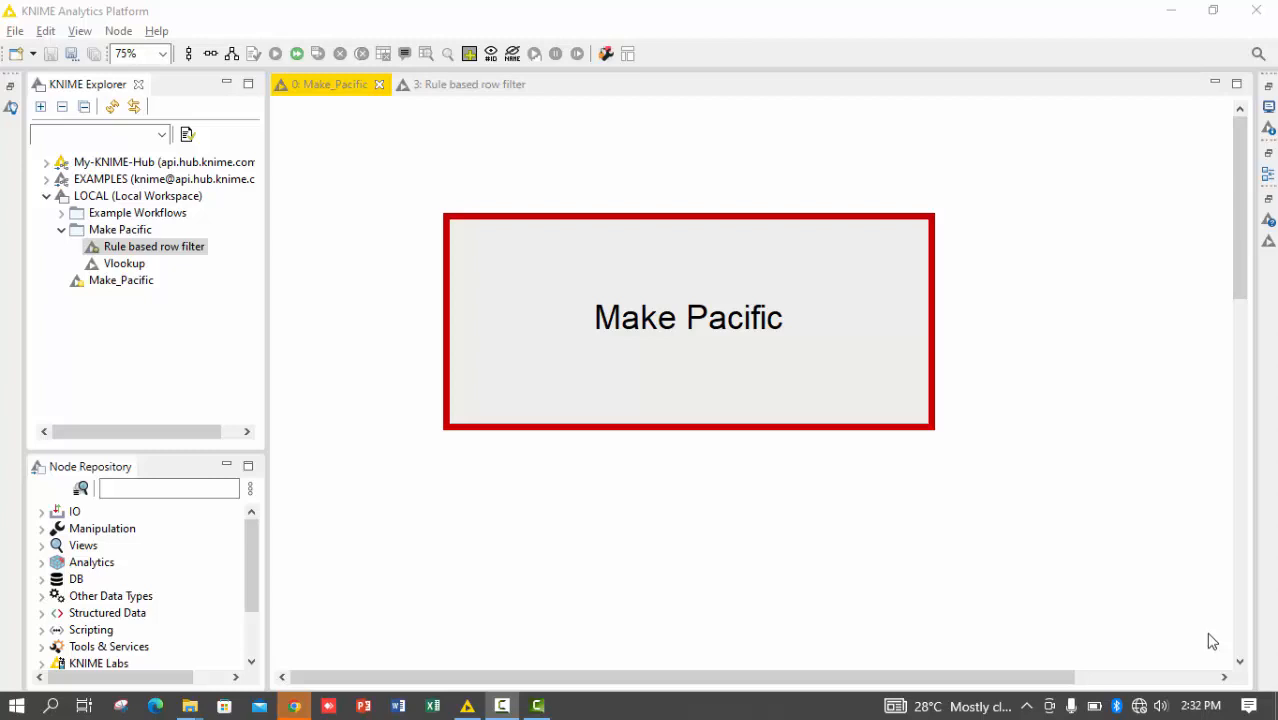
# Switch to the Rule based row filter workflow and add a Rule-based Row Filter node beside the CSV Reader
pyautogui.click(462, 92)
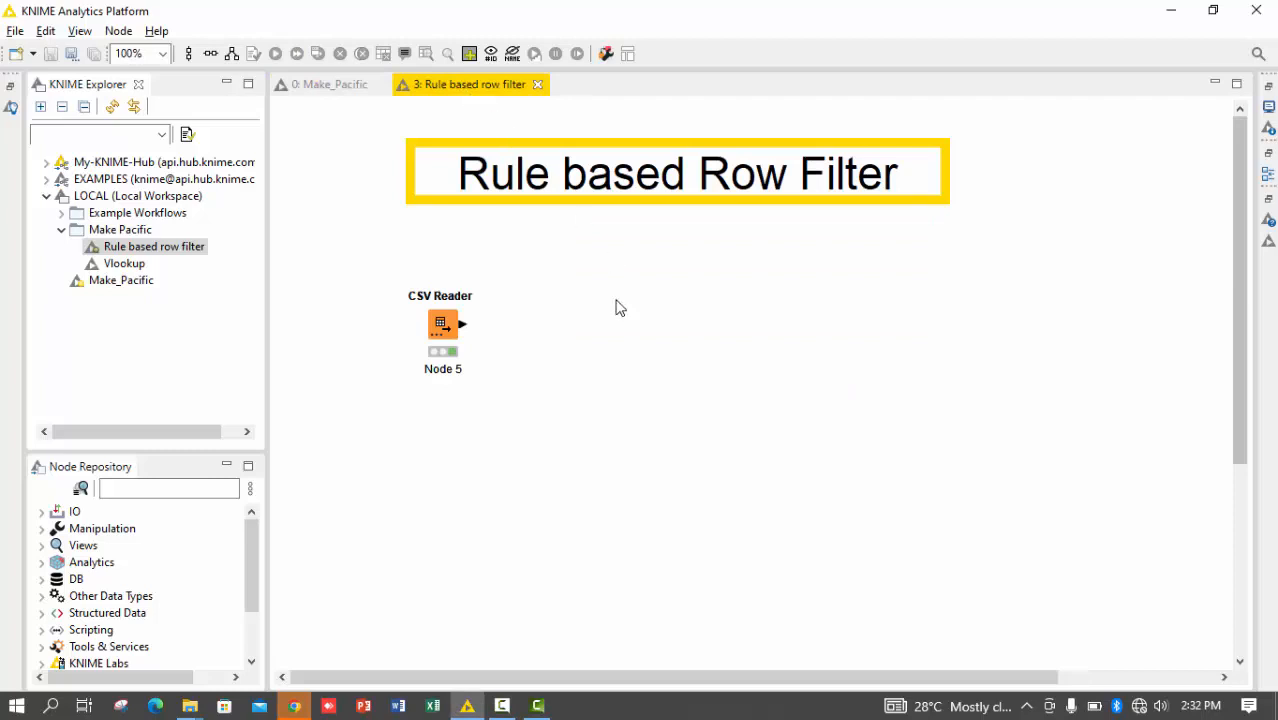
pyautogui.click(126, 487)
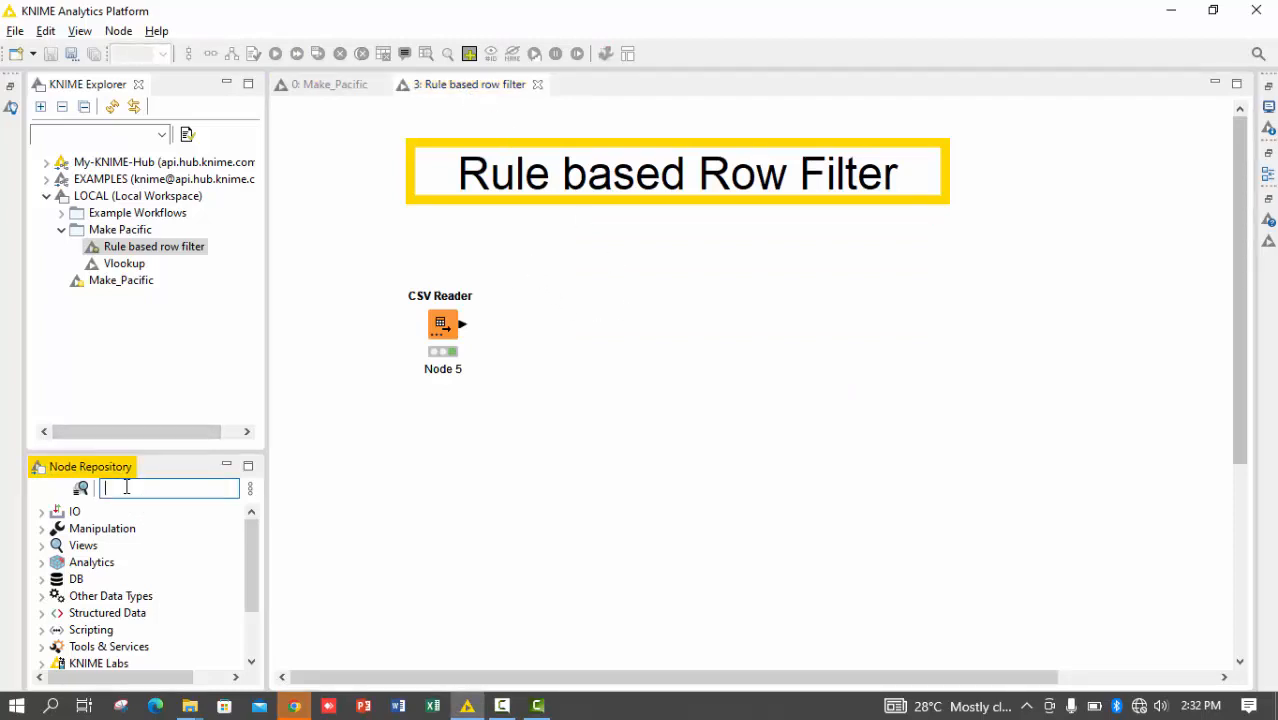
pyautogui.write('rule')
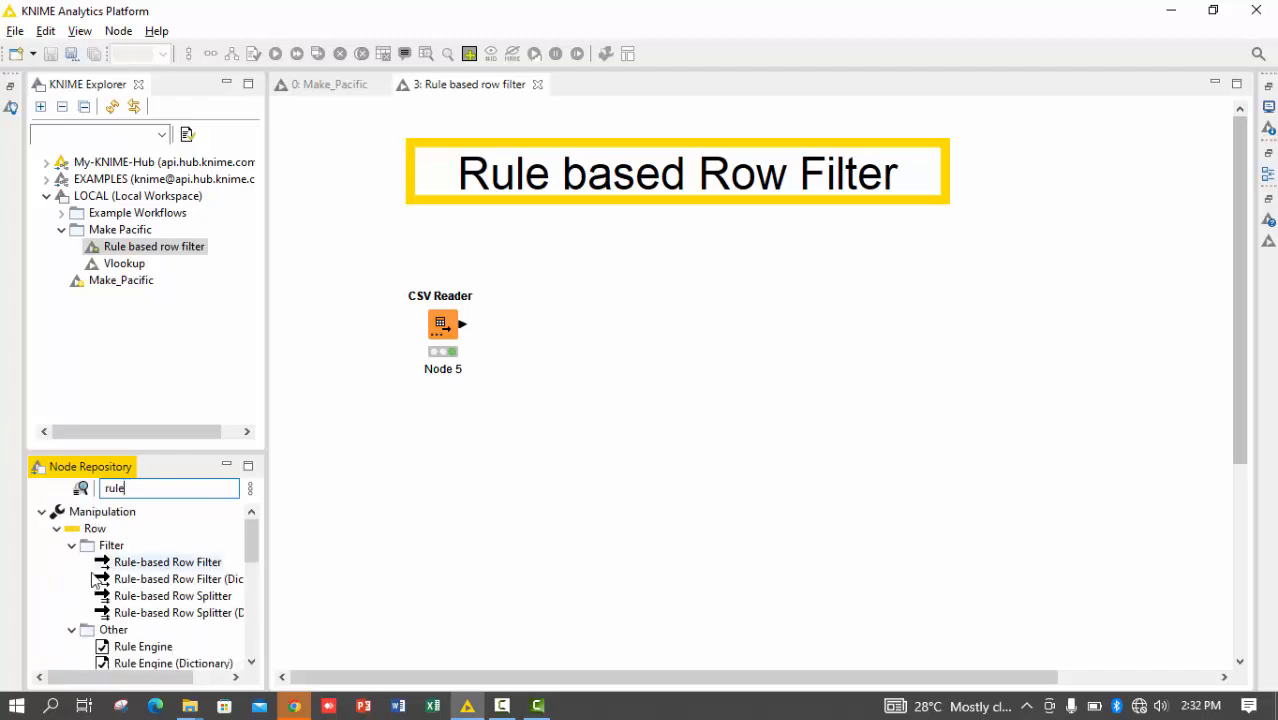
pyautogui.moveTo(147, 567); pyautogui.dragTo(575, 340)
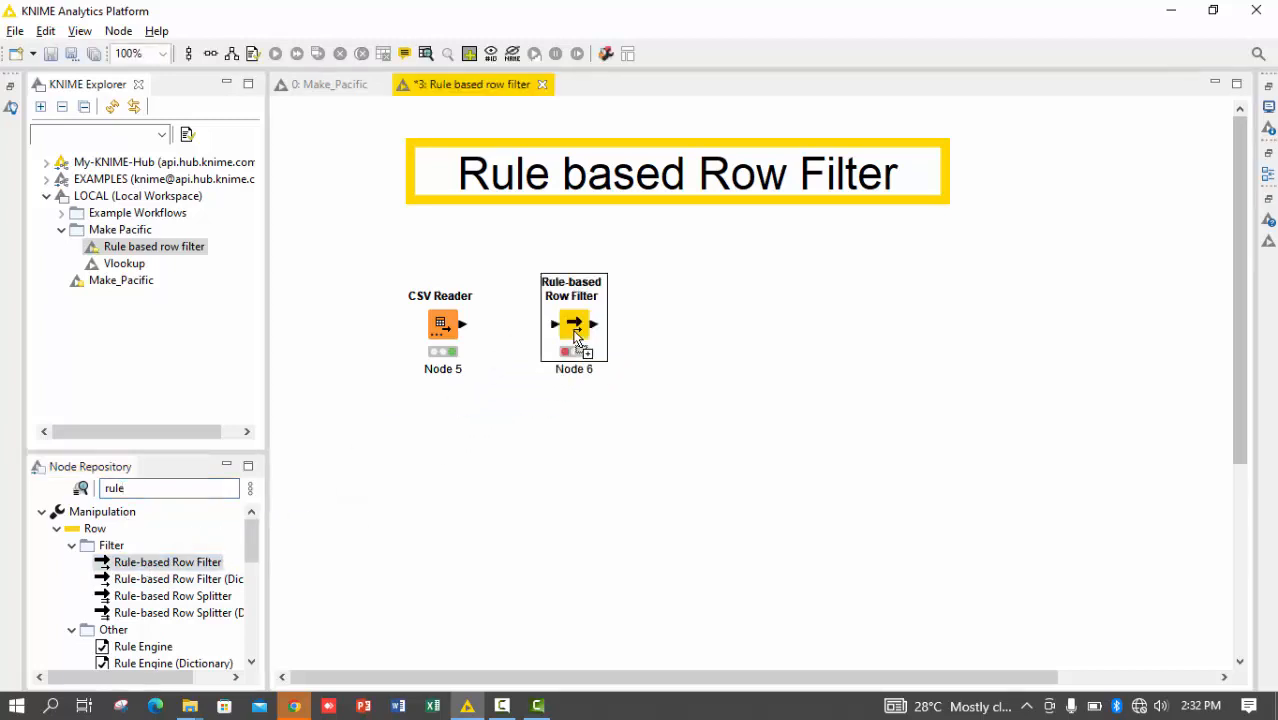
# Open the CSV Reader's file table full screen and review its column specifications and data rows
pyautogui.click(443, 328)
pyautogui.rightClick(443, 328)
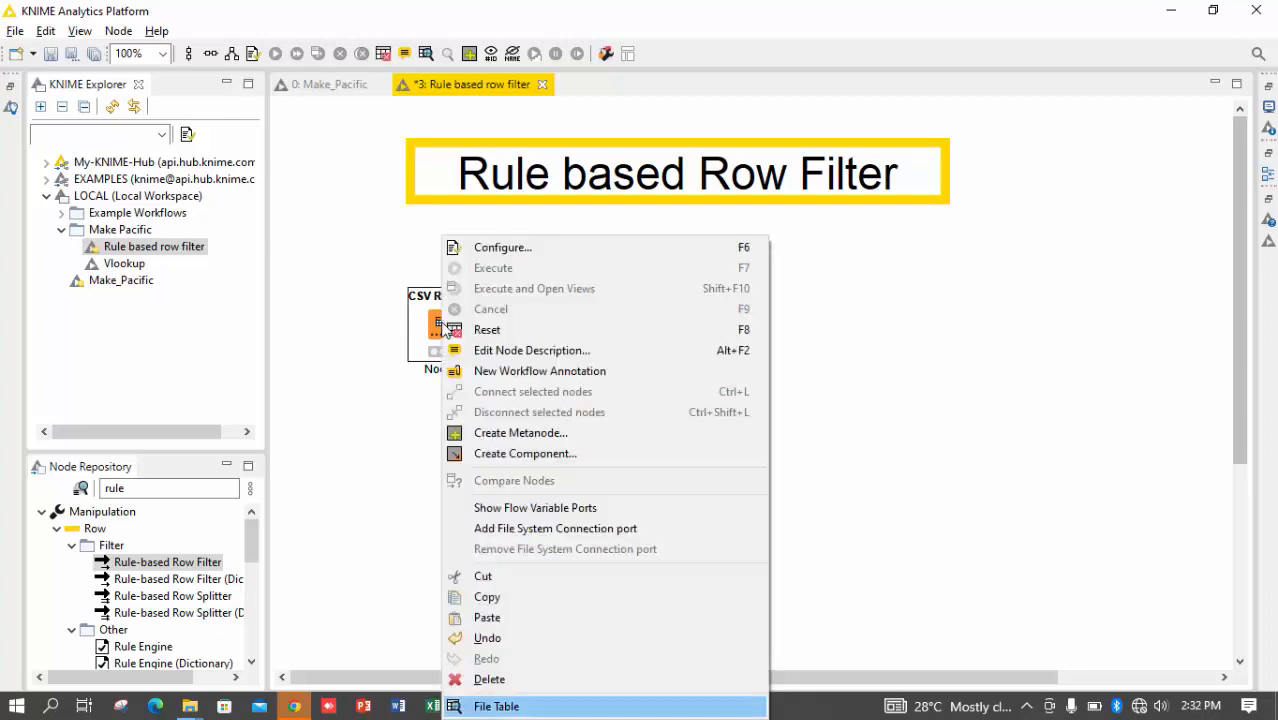
pyautogui.press('Return')
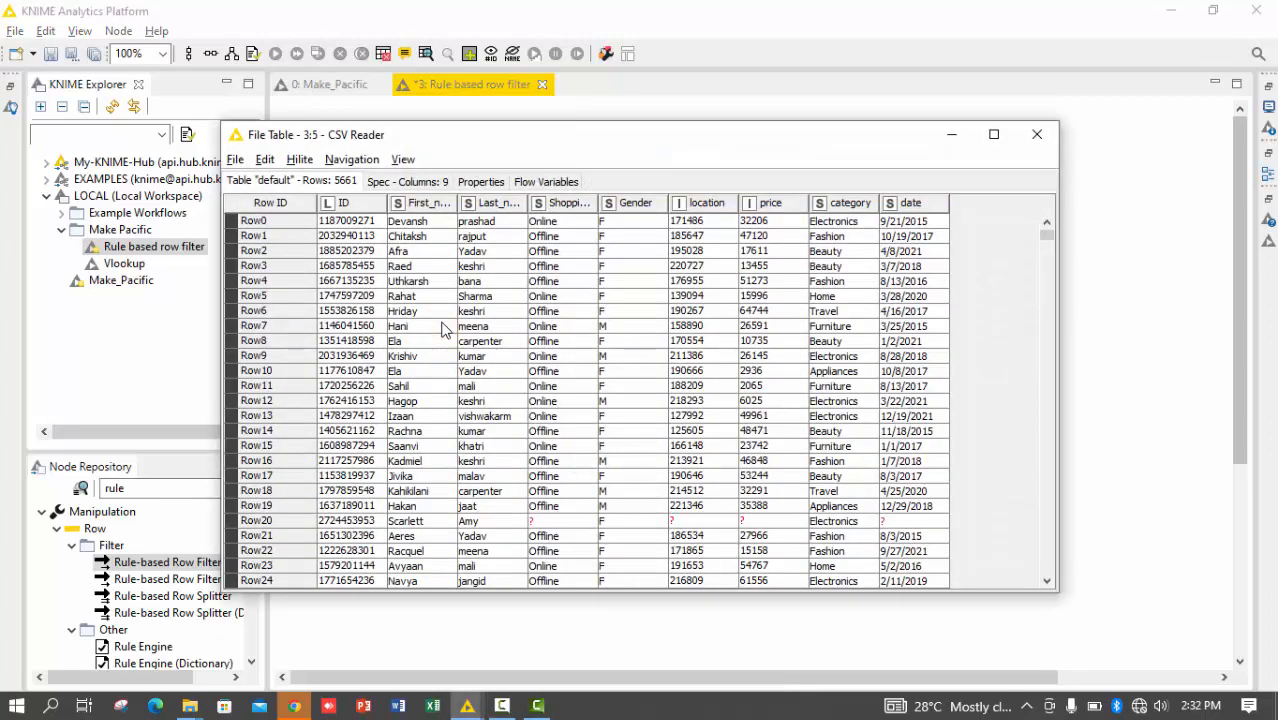
pyautogui.click(993, 134)
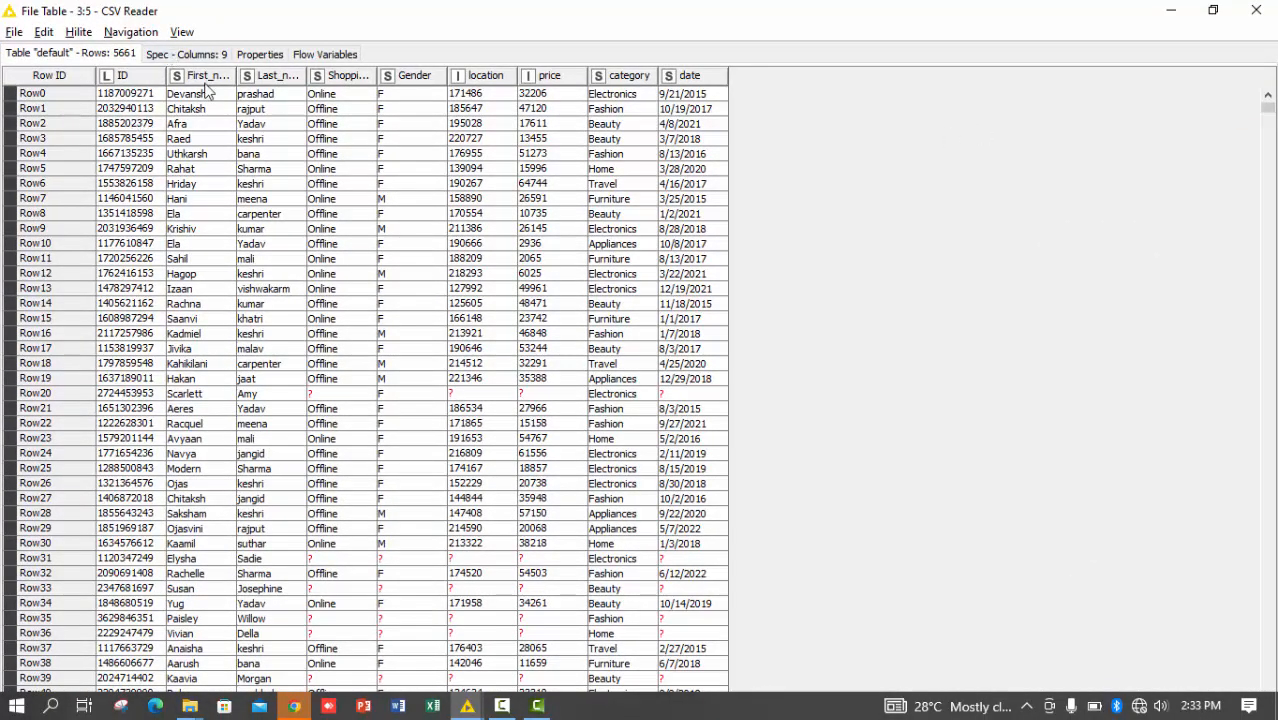
pyautogui.click(186, 54)
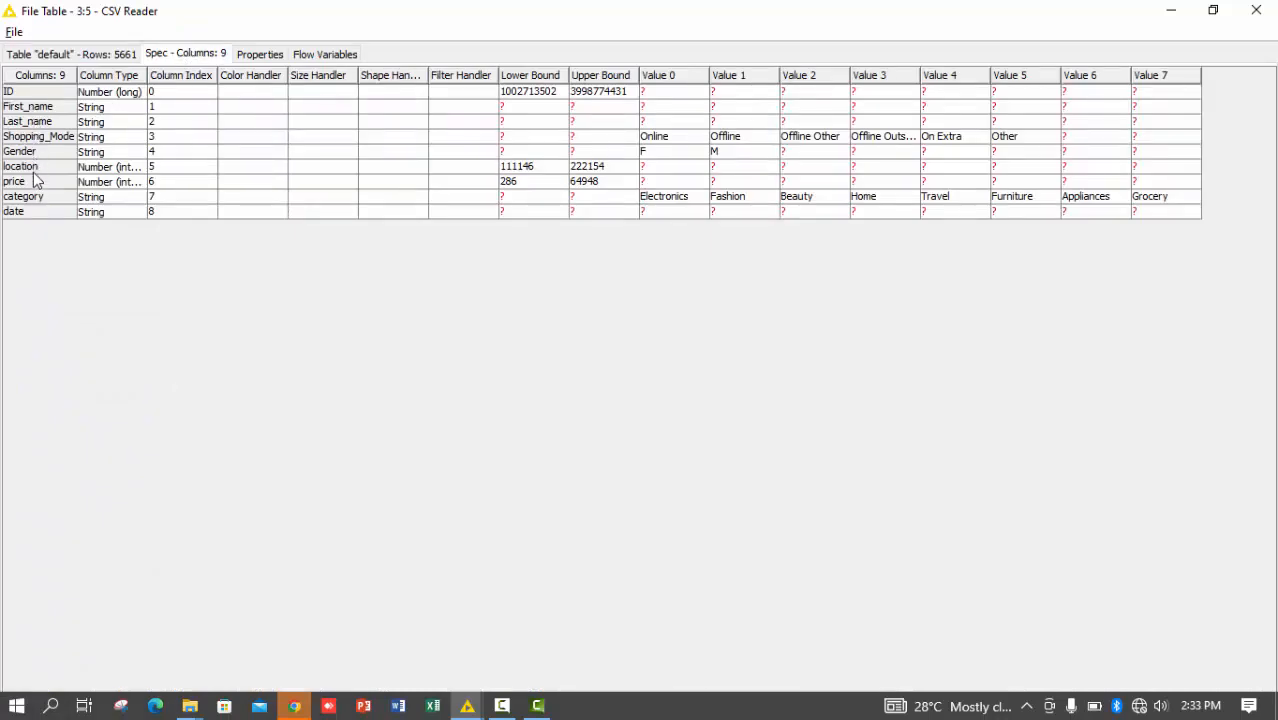
pyautogui.click(110, 55)
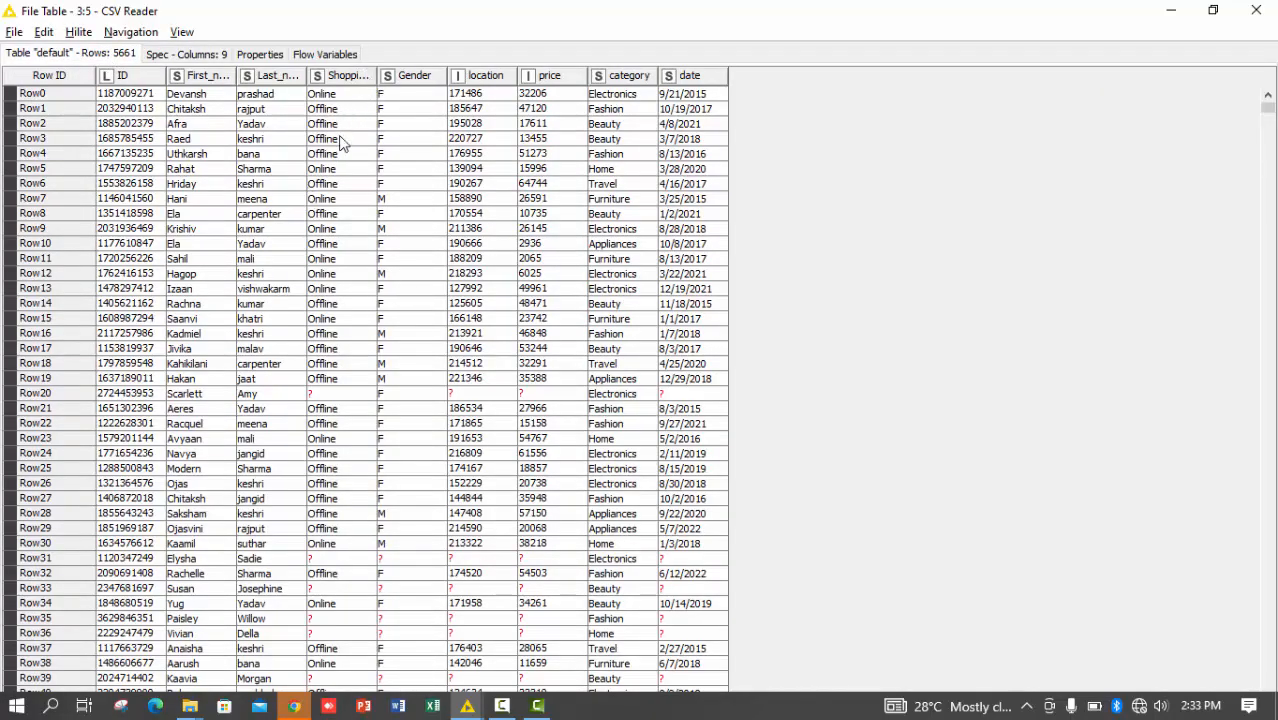
# Examine the Shopping_Mode values in the file table, widening that column to read them in full, and close the table
pyautogui.scroll(-1, 376, 622)
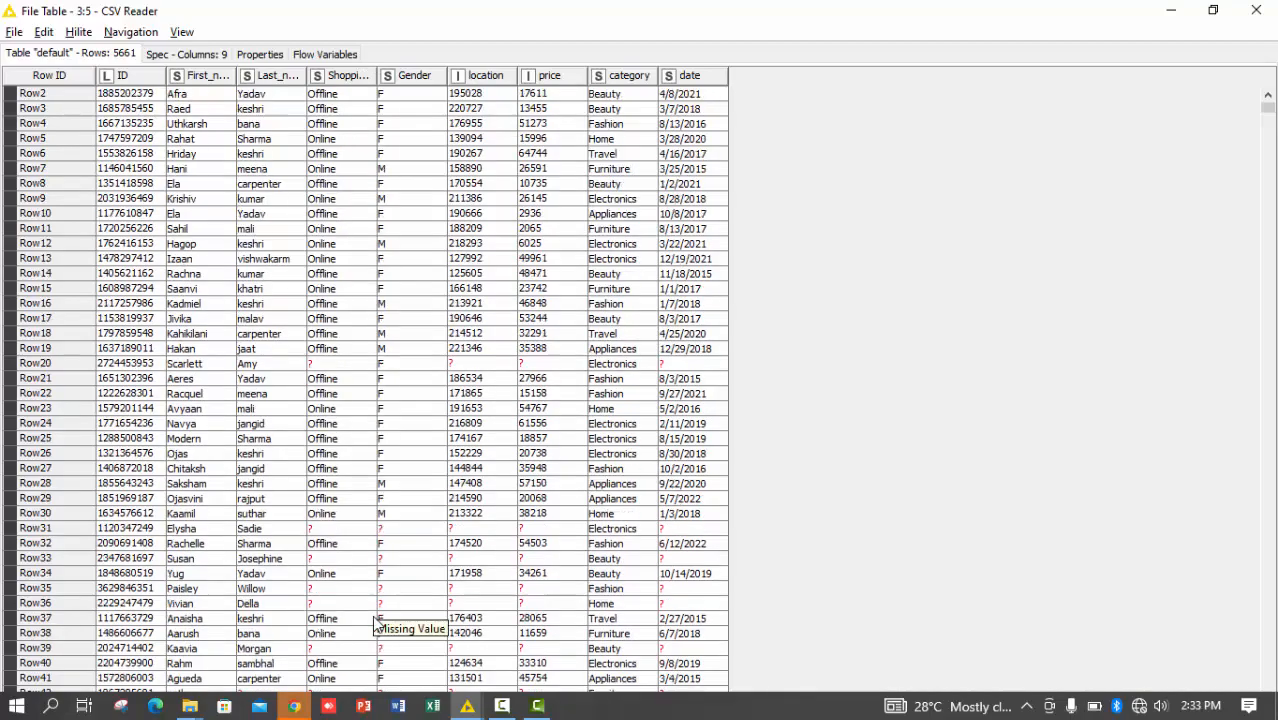
pyautogui.scroll(-20, 375, 622)
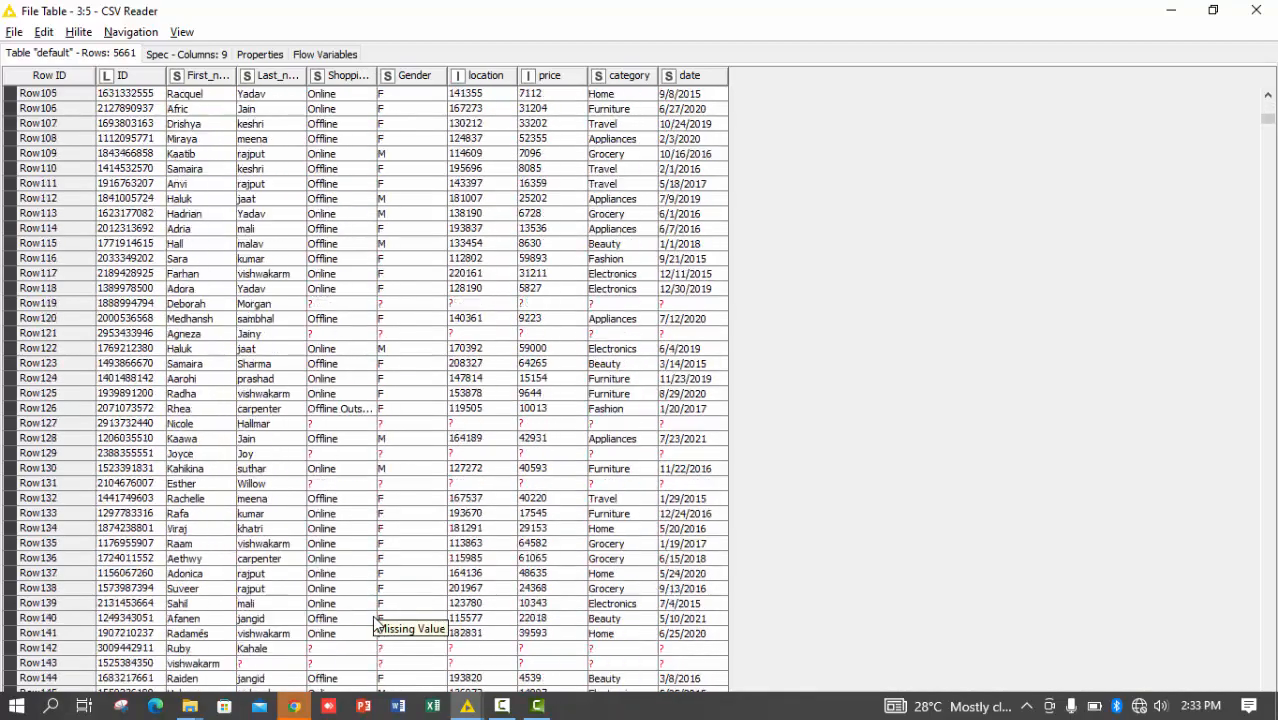
pyautogui.scroll(-20, 375, 622)
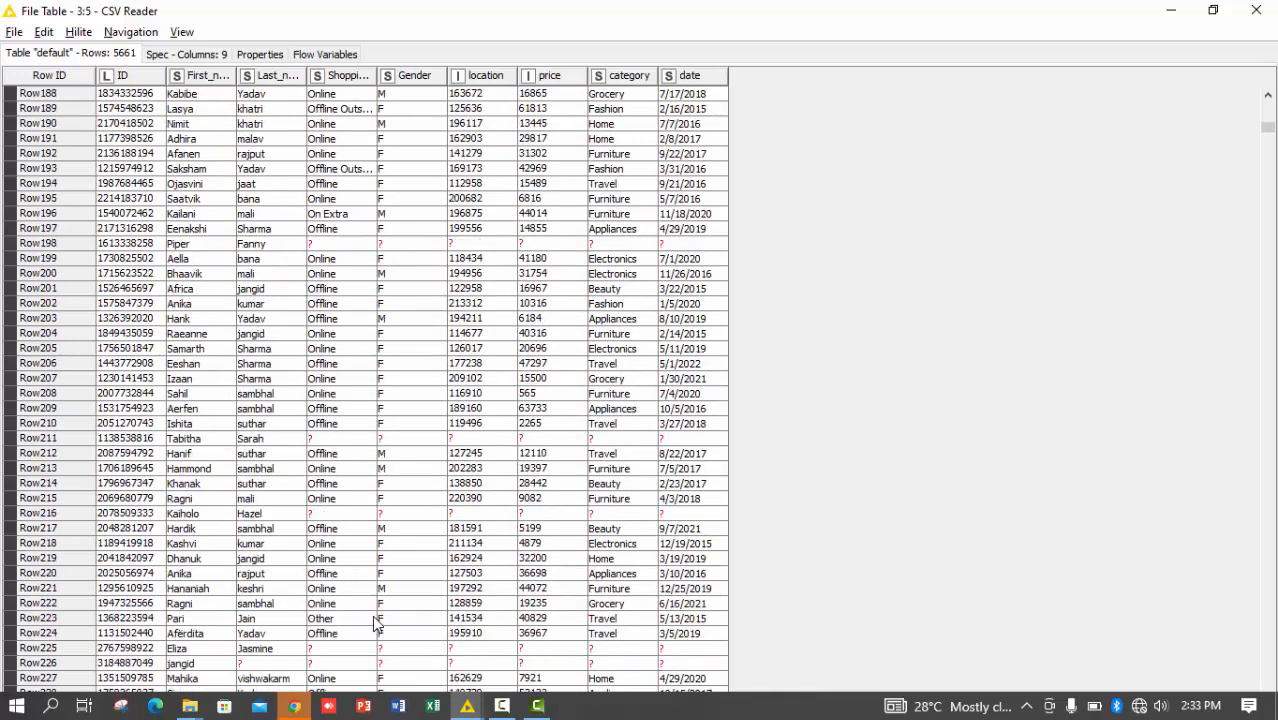
pyautogui.scroll(3, 376, 622)
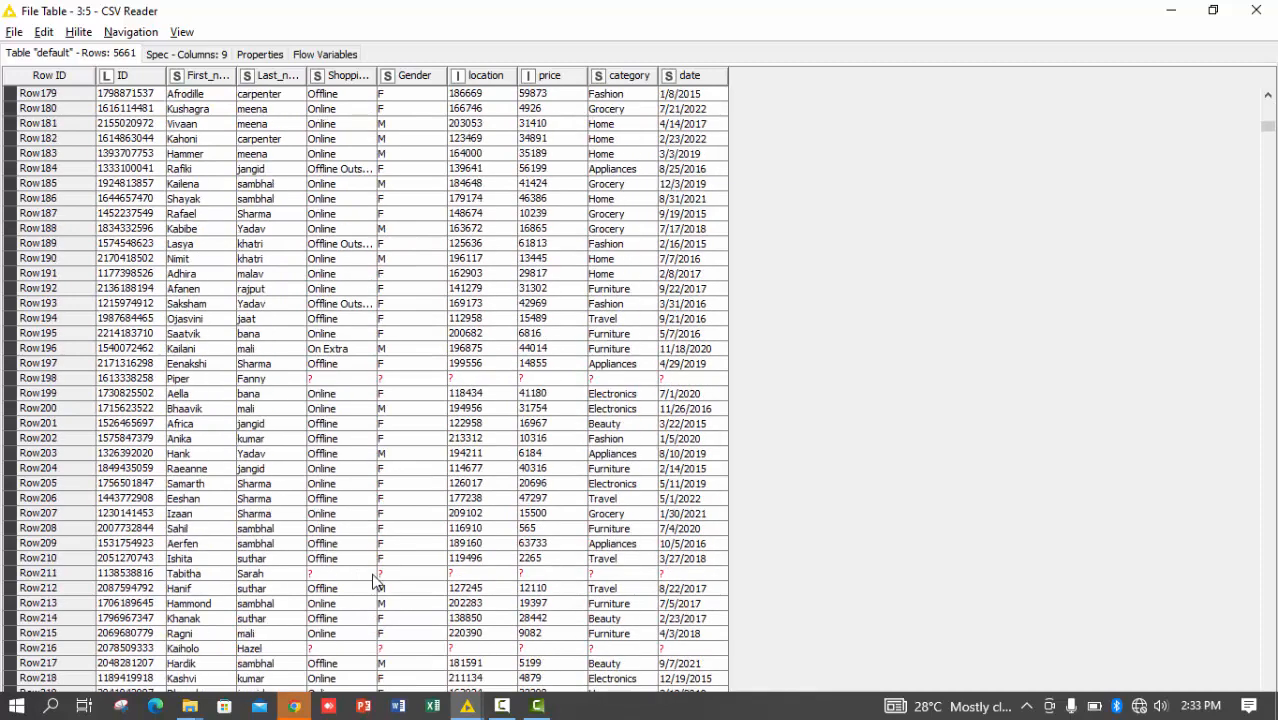
pyautogui.click(352, 248)
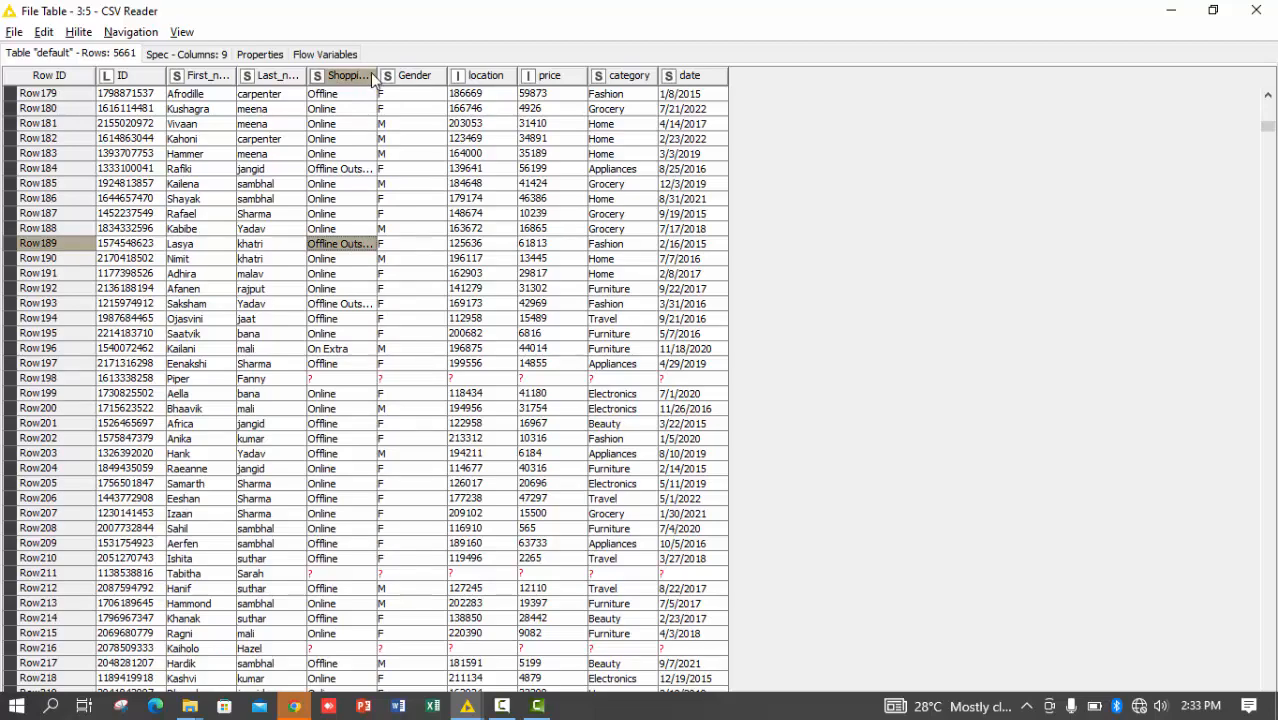
pyautogui.moveTo(481, 85); pyautogui.dragTo(548, 88)
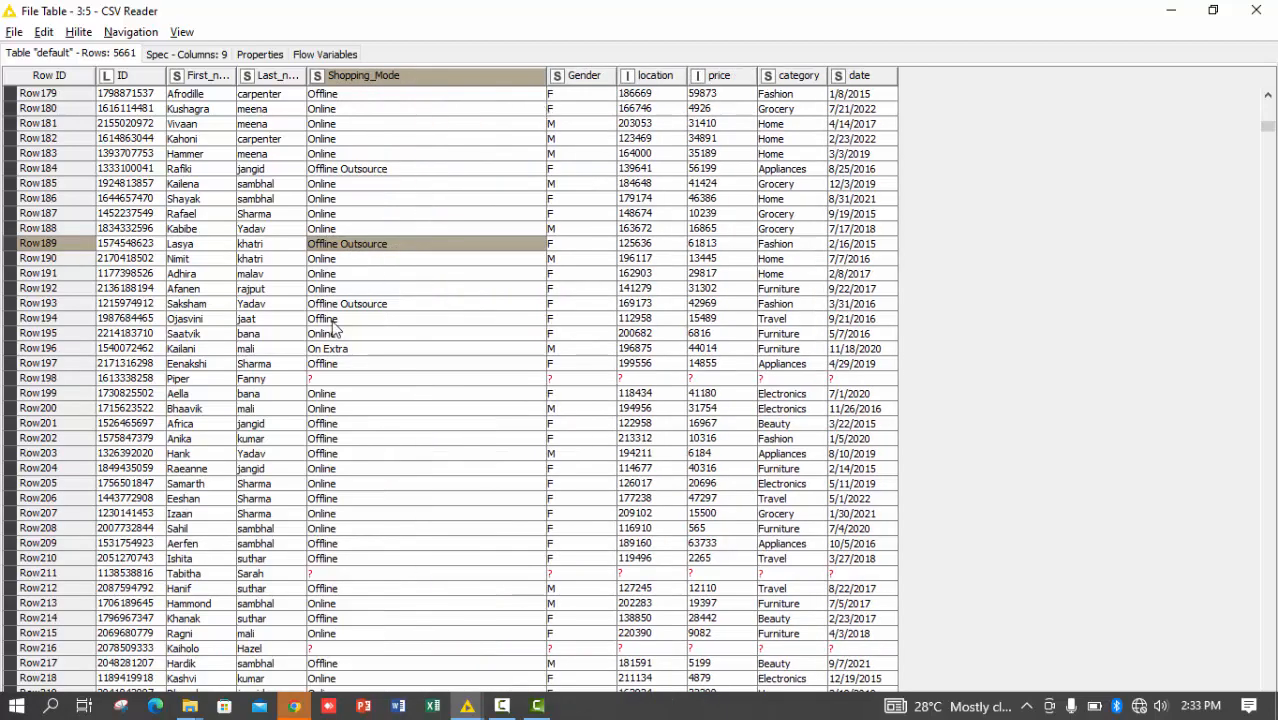
pyautogui.scroll(-3, 333, 326)
pyautogui.scroll(-10, 333, 326)
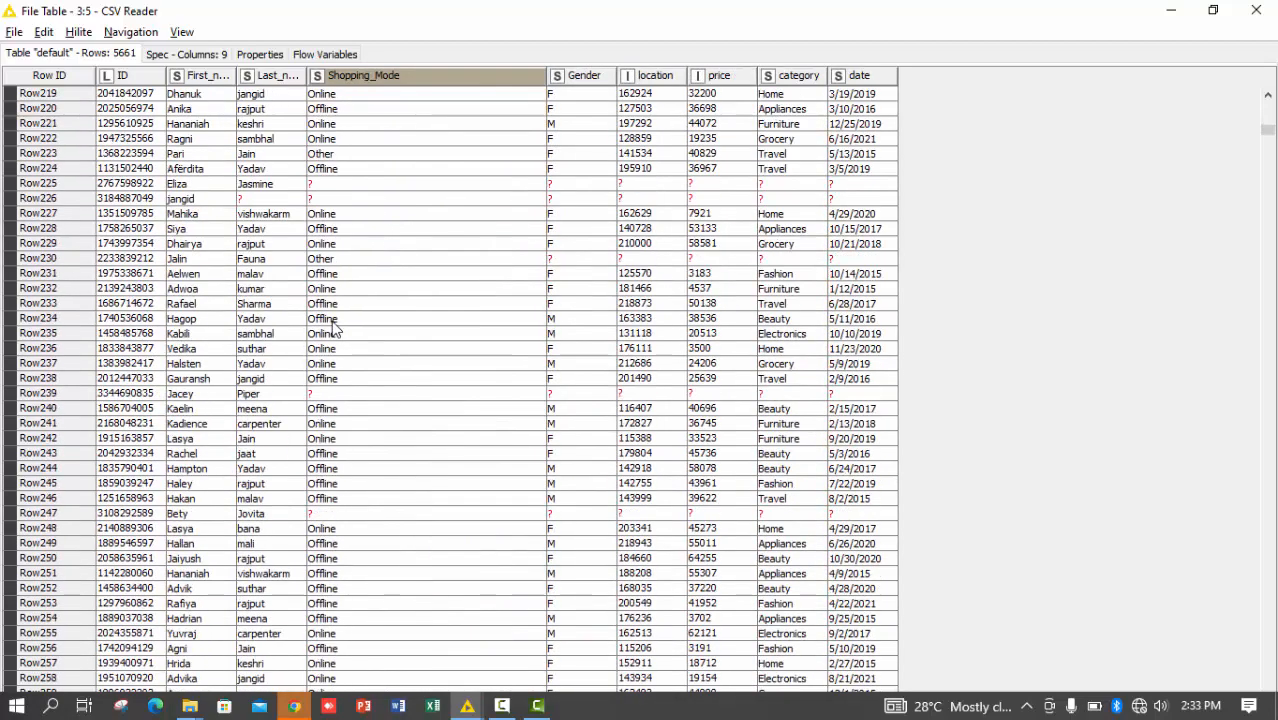
pyautogui.scroll(18, 333, 326)
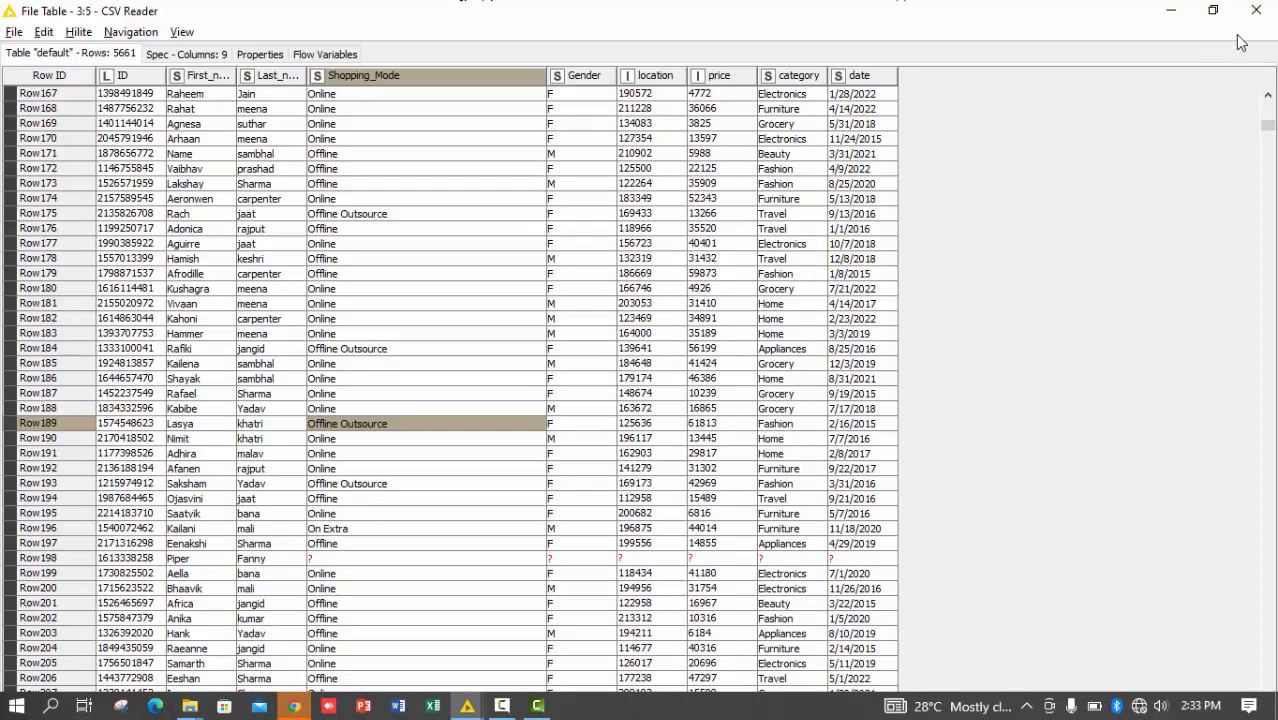
pyautogui.click(1268, 12)
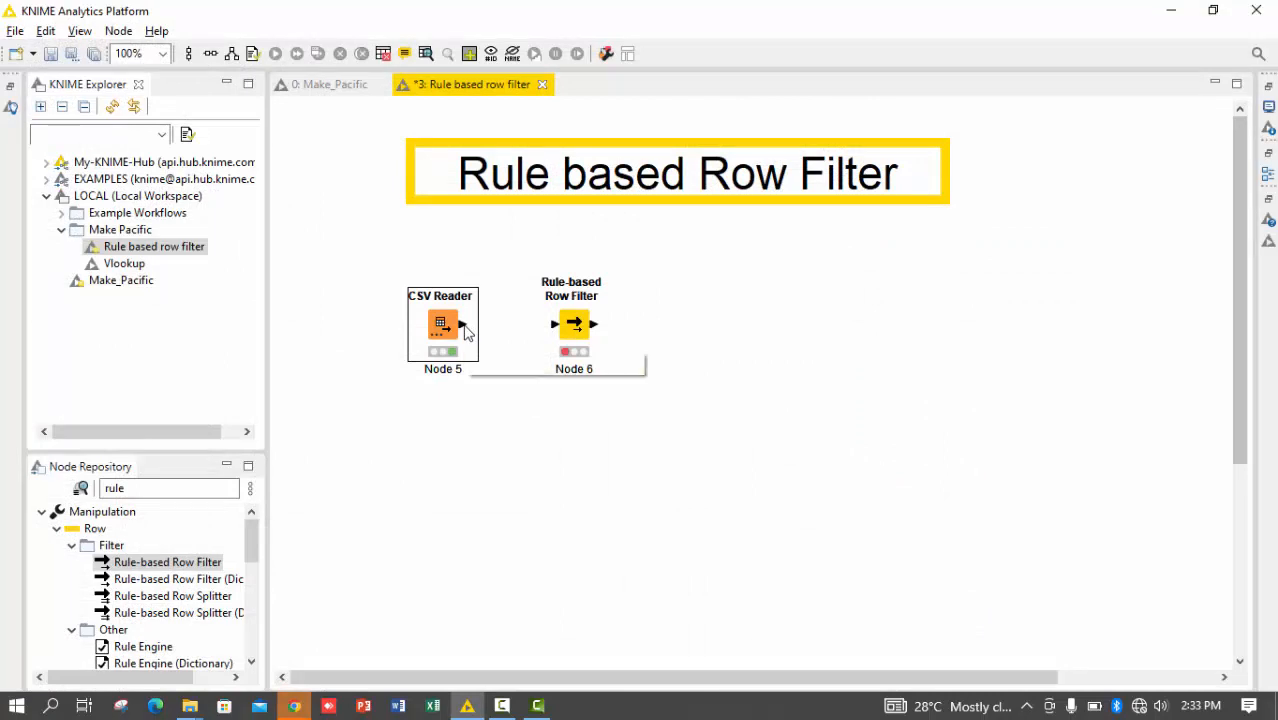
# Connect the CSV Reader's output to the Rule-based Row Filter node's input
pyautogui.moveTo(466, 324); pyautogui.dragTo(576, 341)
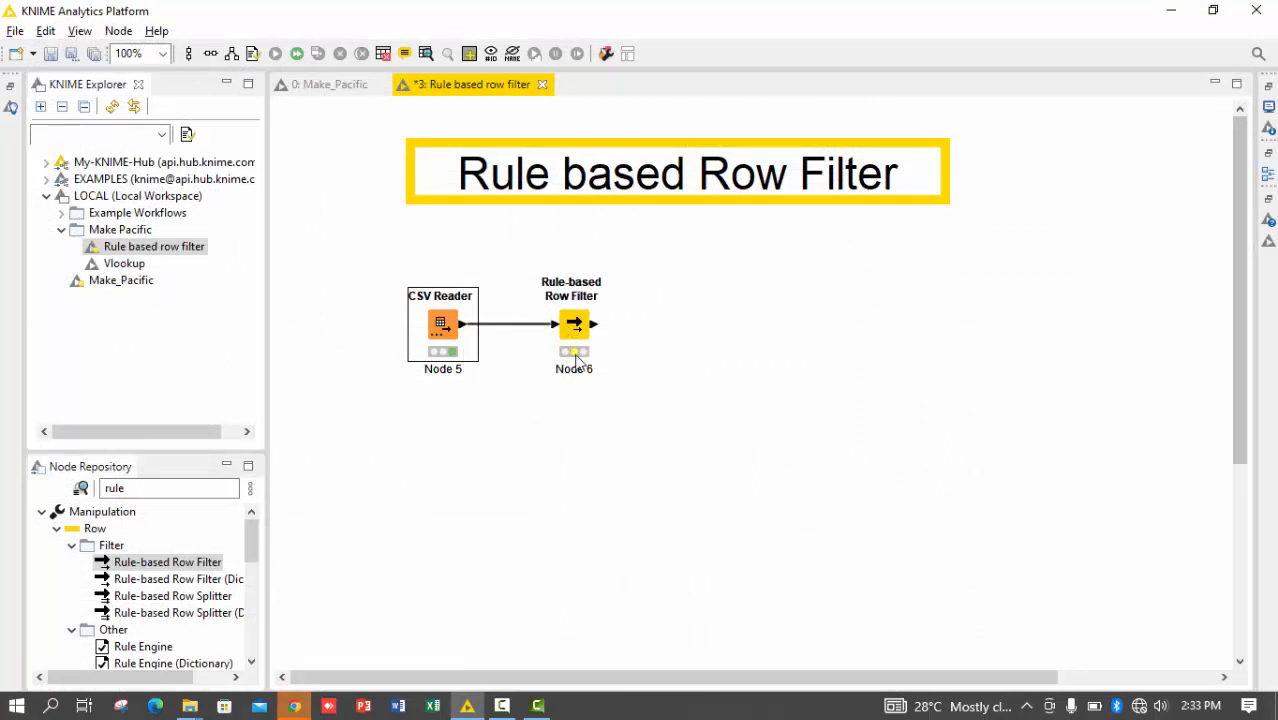
pyautogui.click(578, 333)
pyautogui.doubleClick(576, 333)
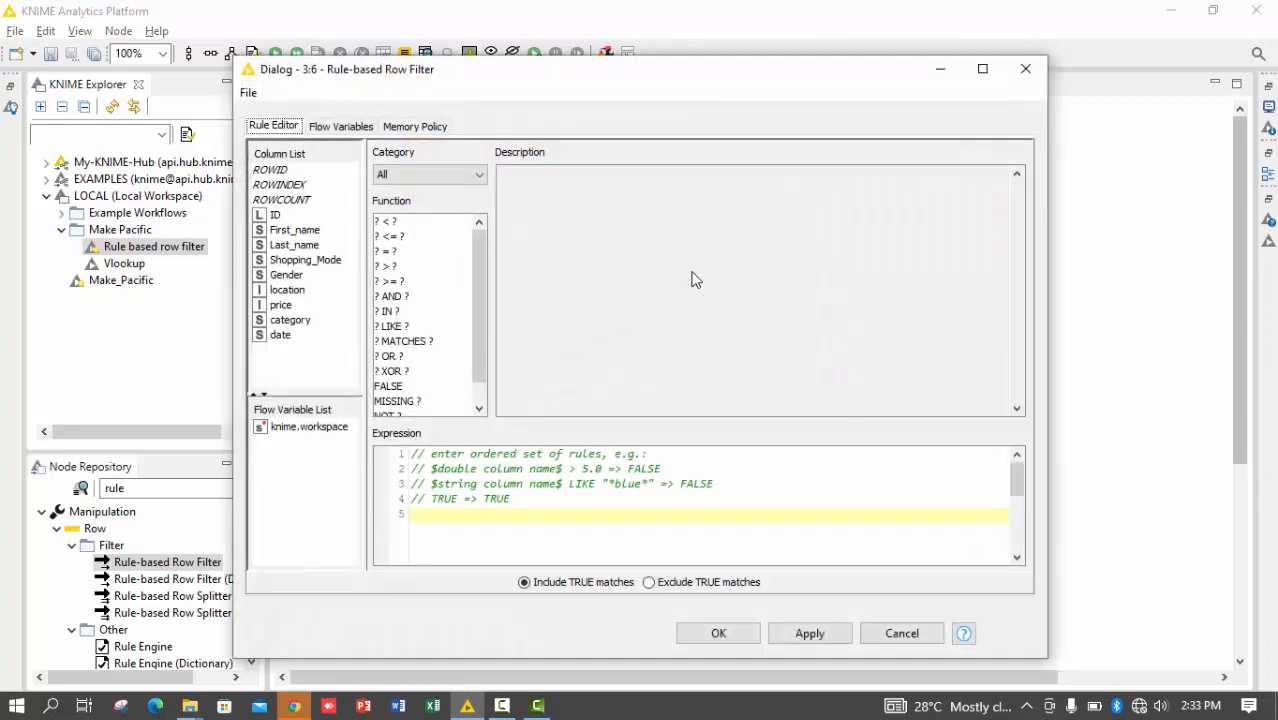
pyautogui.click(1034, 76)
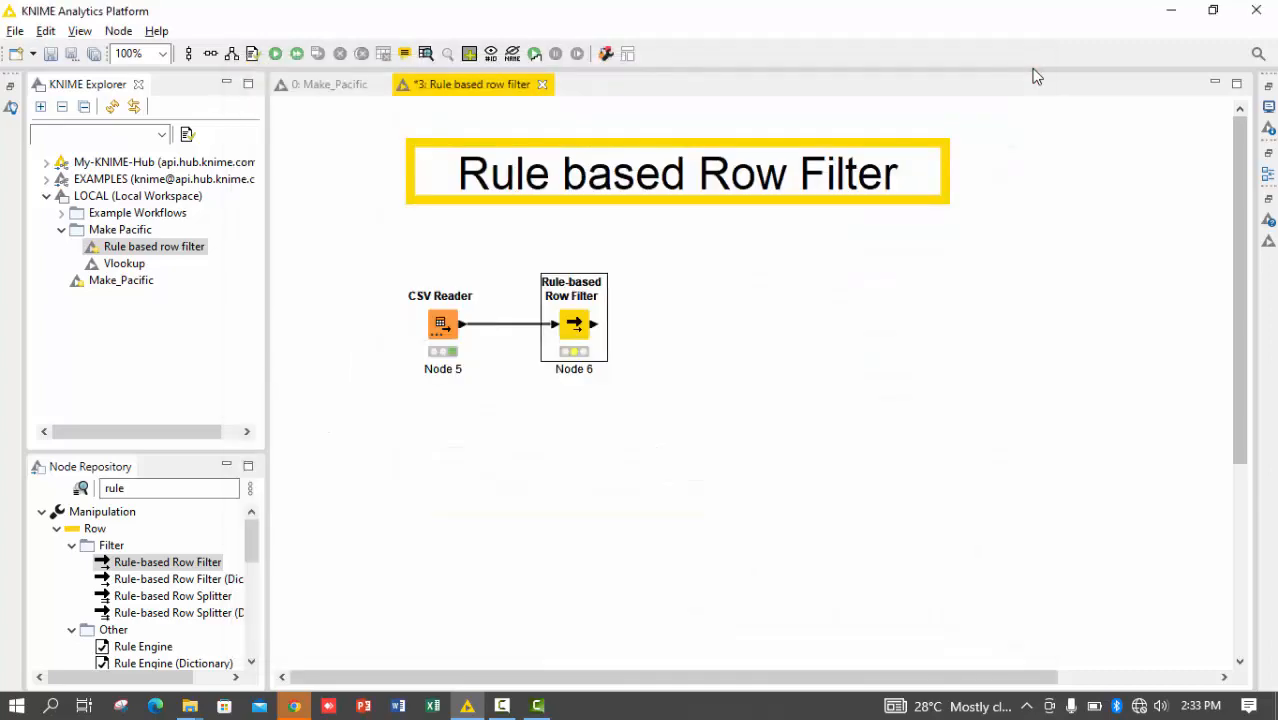
pyautogui.rightClick(1034, 76)
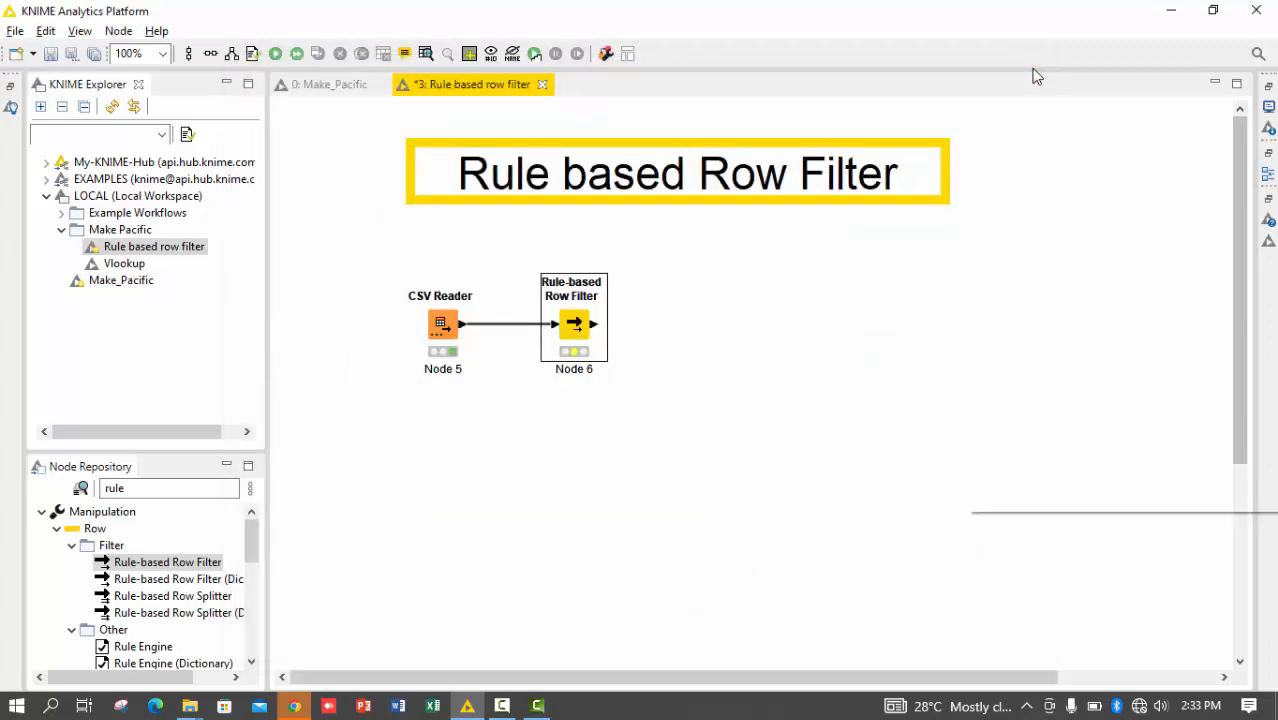
pyautogui.click(648, 380)
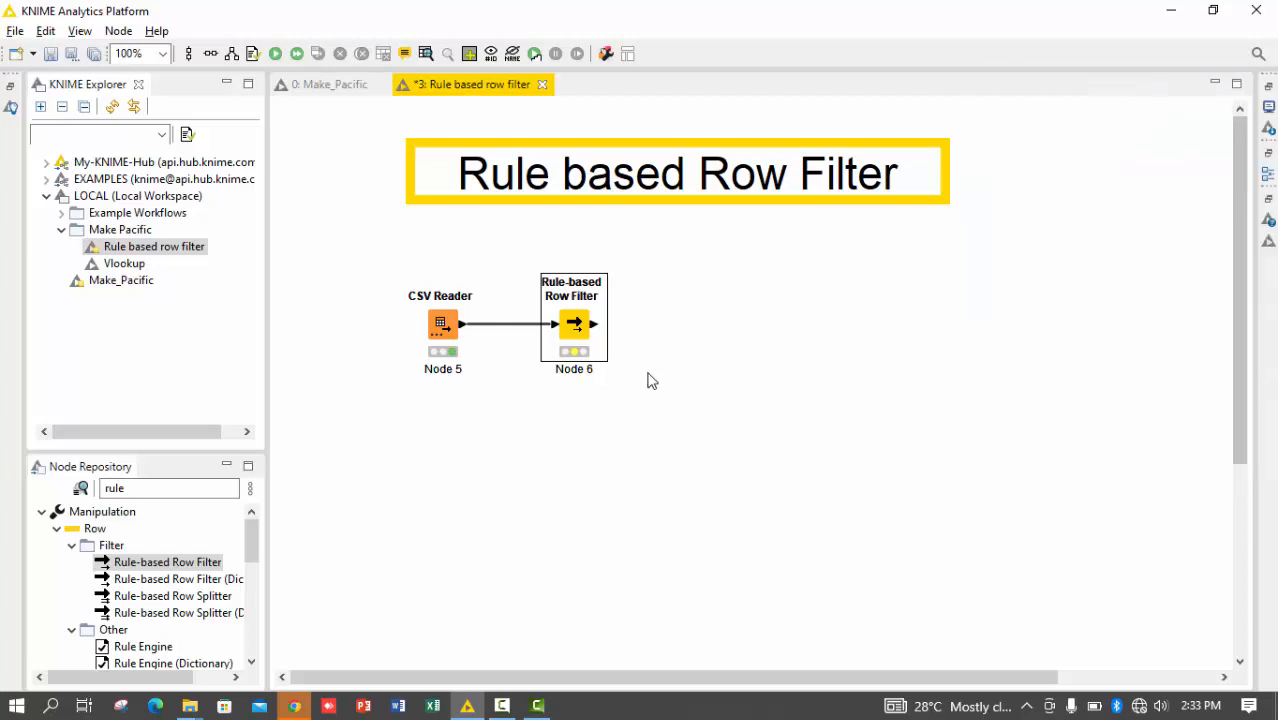
# Open the Rule-based Row Filter's configuration and insert the Shopping_Mode column into the rule expression
pyautogui.rightClick(577, 321)
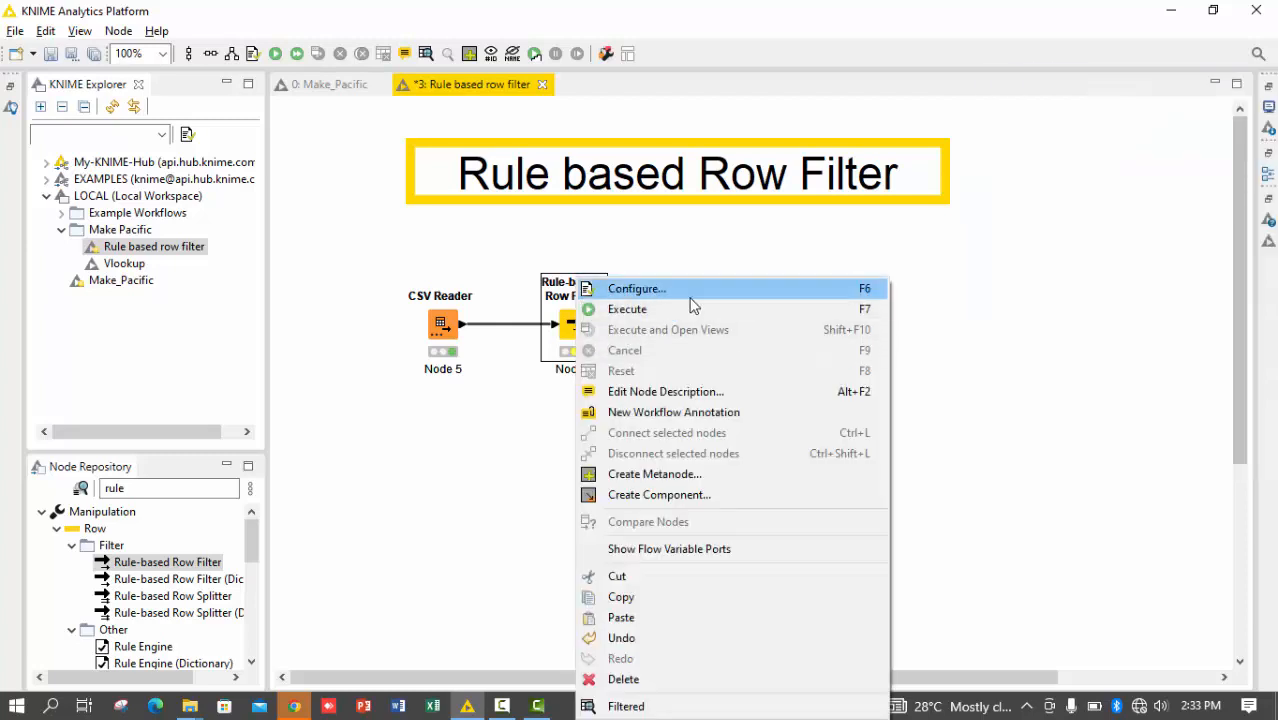
pyautogui.click(691, 298)
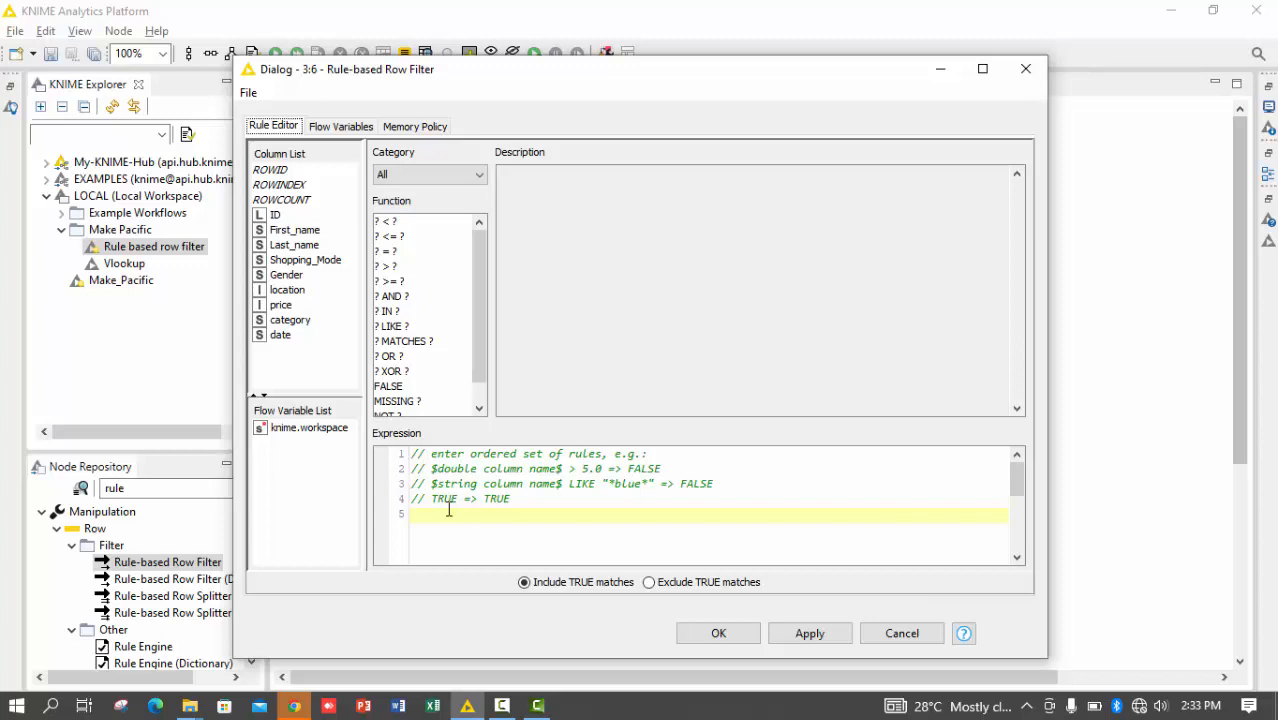
pyautogui.click(295, 261)
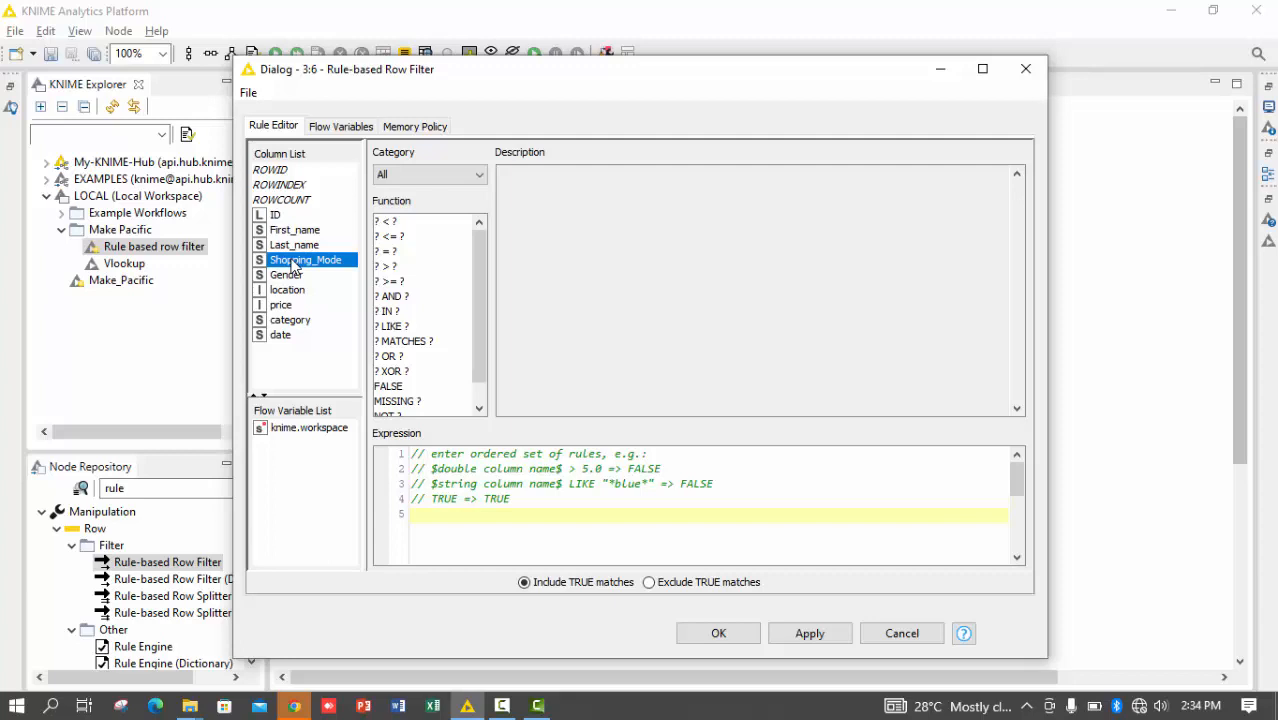
pyautogui.doubleClick(292, 261)
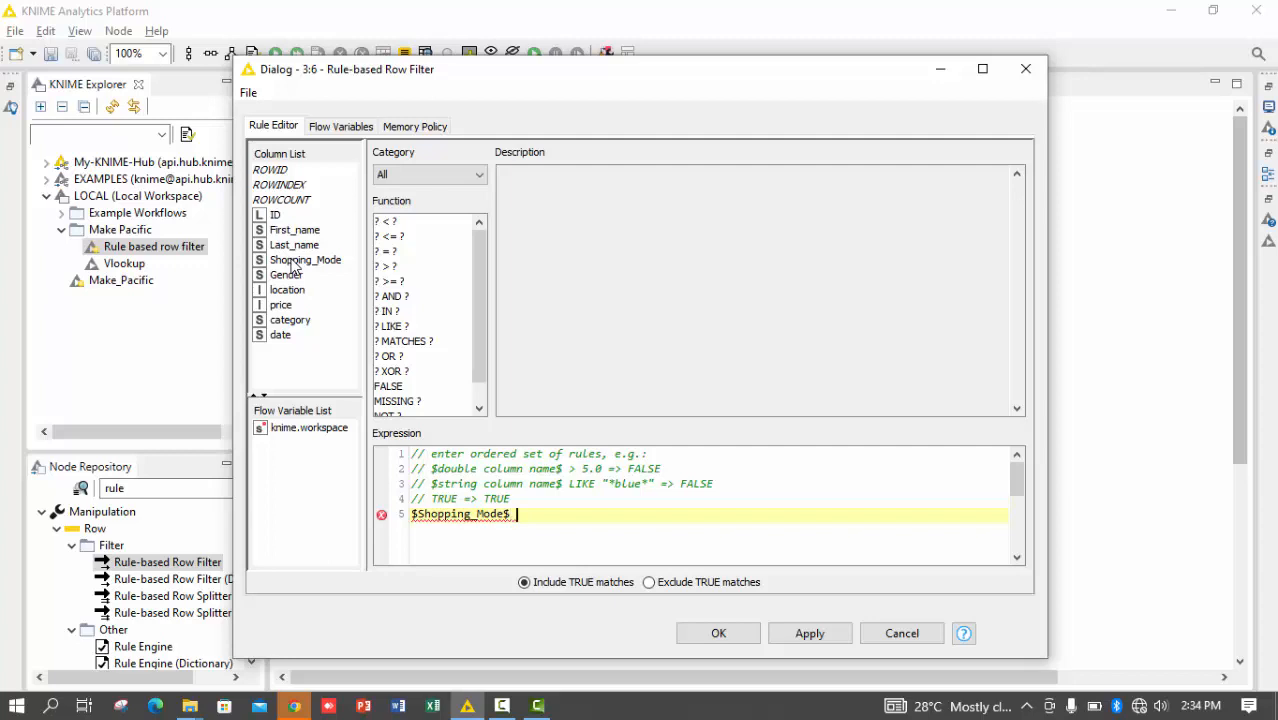
# Add the condition IN ("Online") after $Shopping_Mode$ in the rule expression
pyautogui.write('i')
pyautogui.press('BackSpace')
pyautogui.write('IN')
pyautogui.write('(')
pyautogui.write("'")
pyautogui.press('BackSpace')
pyautogui.write('"')
pyautogui.write('")')
pyautogui.press('Left')
pyautogui.press('Left')
pyautogui.write('oNLINE')
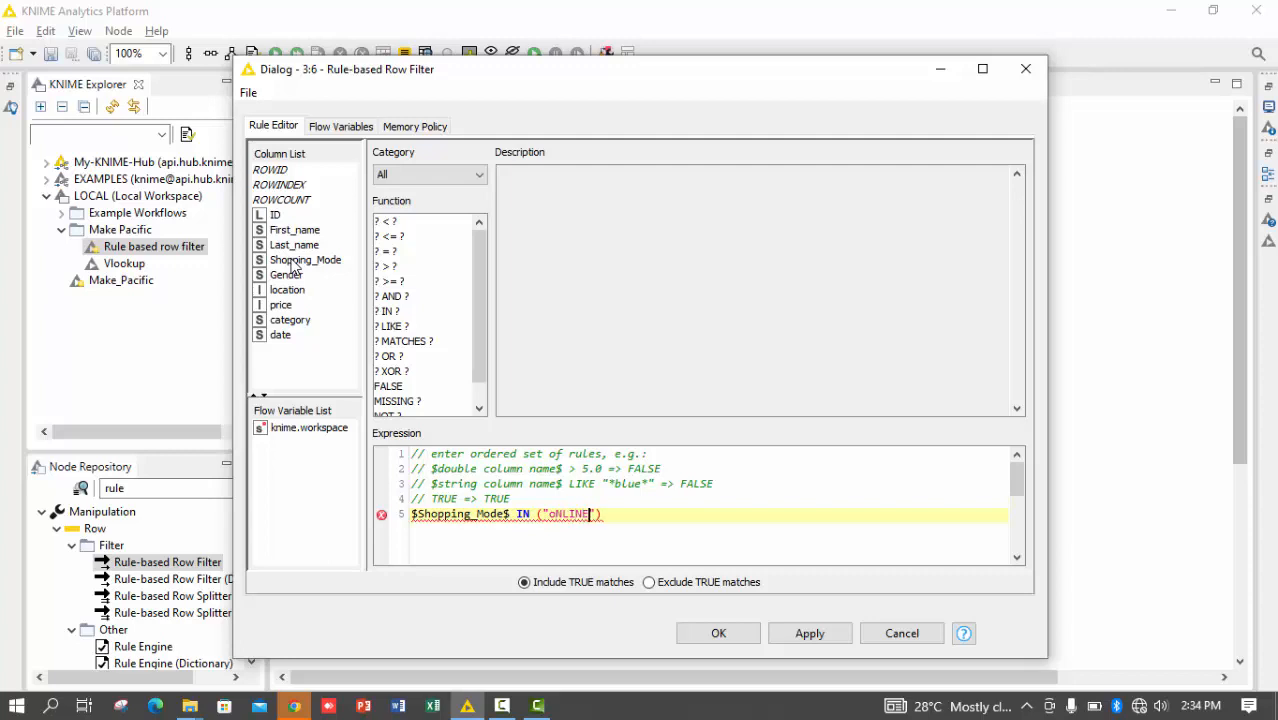
pyautogui.press('BackSpace')
pyautogui.press('BackSpace')
pyautogui.press('BackSpace')
pyautogui.press('BackSpace')
pyautogui.press('BackSpace')
pyautogui.press('BackSpace')
pyautogui.write('Online')
# Copy "=> TRUE" from the example comment and append it to the end of the Shopping_Mode rule
pyautogui.press('Up')
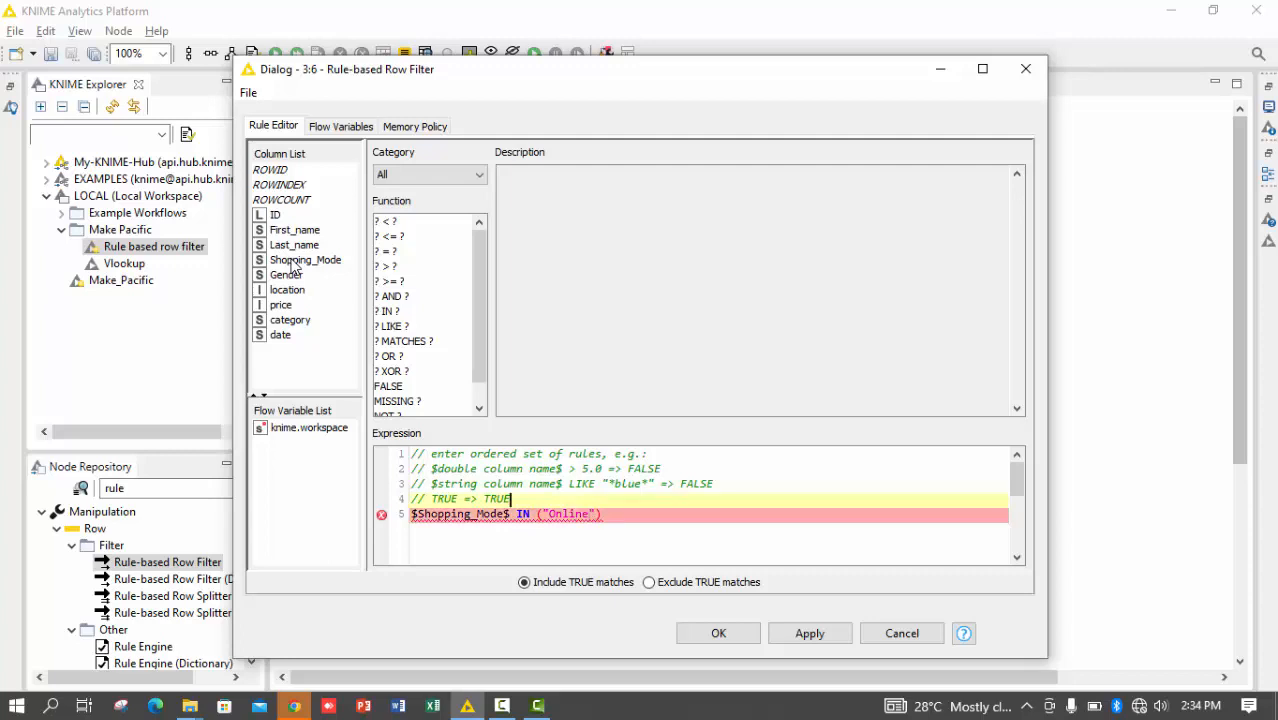
pyautogui.hotkey('shift', 'Left')
pyautogui.hotkey('shift', 'Left')
pyautogui.hotkey('shift', 'Left')
pyautogui.hotkey('shift', 'Left')
pyautogui.hotkey('shift', 'Left')
pyautogui.hotkey('shift', 'Left')
pyautogui.hotkey('shift', 'Left')
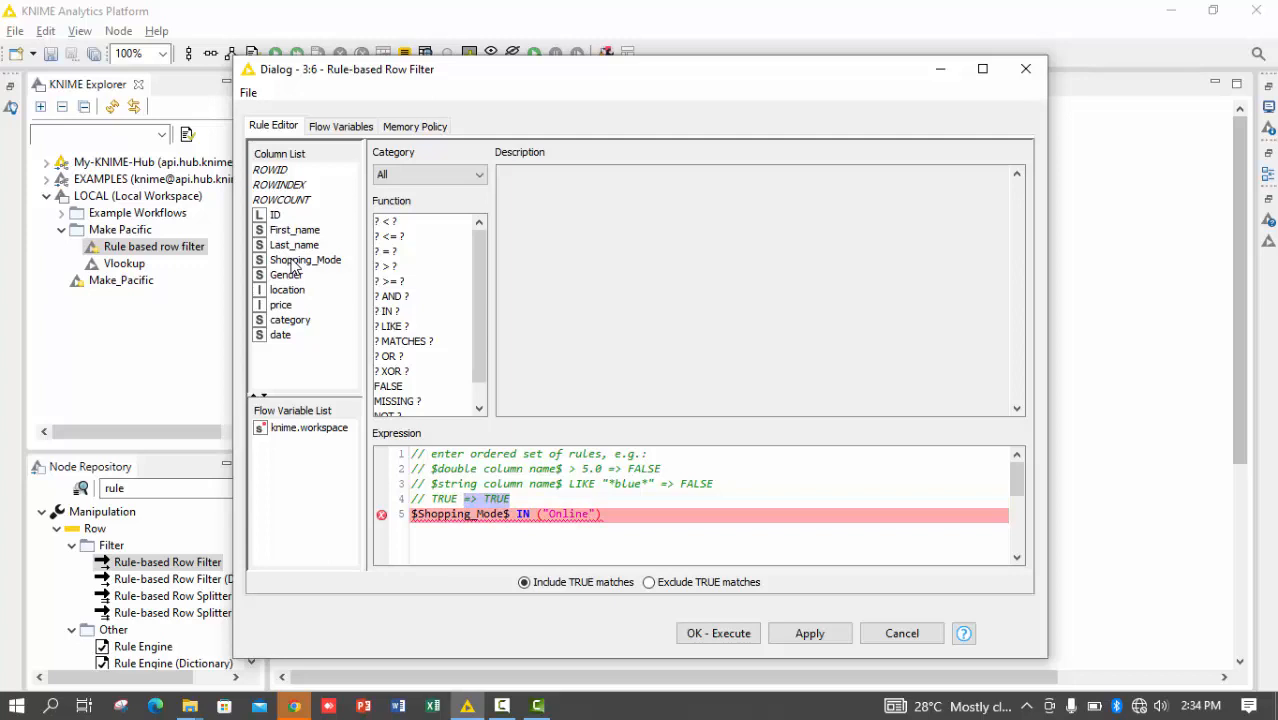
pyautogui.hotkey('ctrl', 'c')
pyautogui.press('Down')
pyautogui.press('Right')
pyautogui.press('Right')
pyautogui.press('Right')
pyautogui.press('Right')
pyautogui.press('Right')
pyautogui.press('Right')
pyautogui.press('Right')
pyautogui.press('Right')
pyautogui.press('Right')
pyautogui.press('Right')
pyautogui.press('Right')
pyautogui.press('Right')
pyautogui.press('Right')
pyautogui.press('Right')
pyautogui.press('Right')
pyautogui.press('Right')
pyautogui.press('Right')
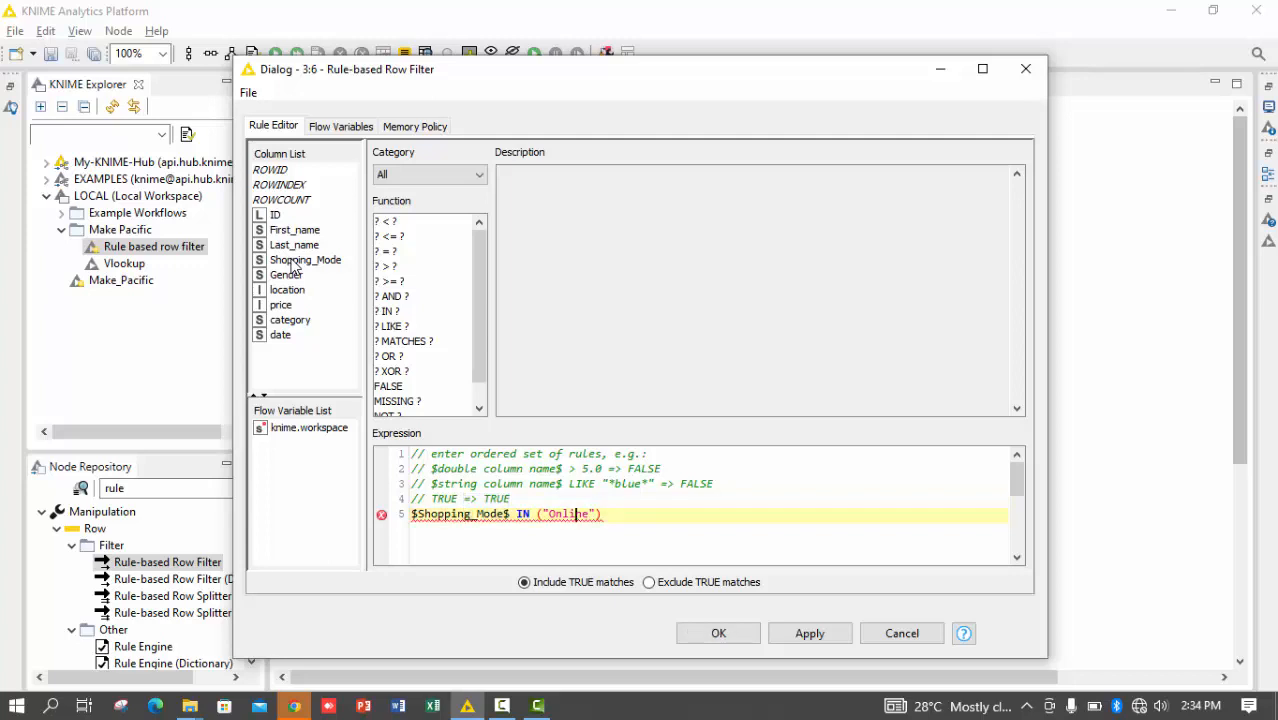
pyautogui.press('Right')
pyautogui.press('Right')
pyautogui.press('Right')
pyautogui.press('Right')
pyautogui.hotkey('ctrl', 'v')
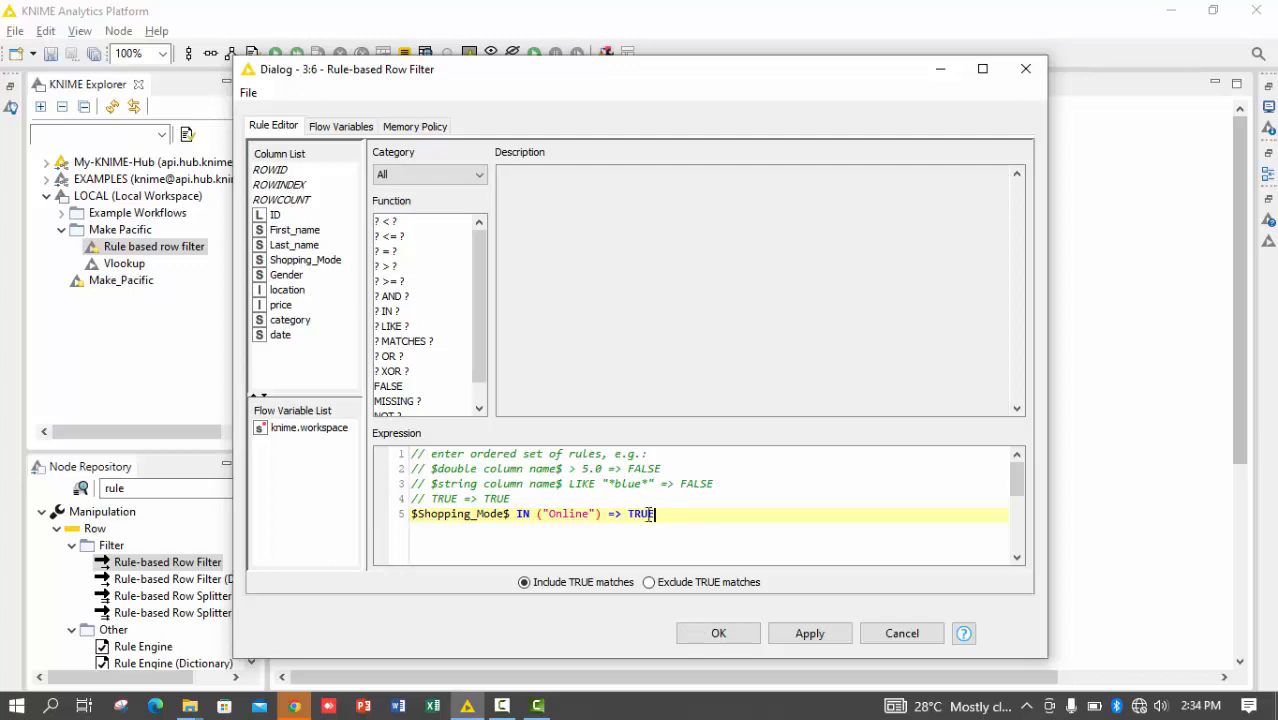
pyautogui.moveTo(652, 514)
pyautogui.mouseDown()
pyautogui.moveTo(562, 515)
pyautogui.moveTo(653, 514)
pyautogui.mouseUp()
pyautogui.press('BackSpace')
pyautogui.write('E')
pyautogui.moveTo(418, 514); pyautogui.dragTo(684, 520)
pyautogui.click(684, 520)
pyautogui.moveTo(510, 519); pyautogui.dragTo(399, 516)
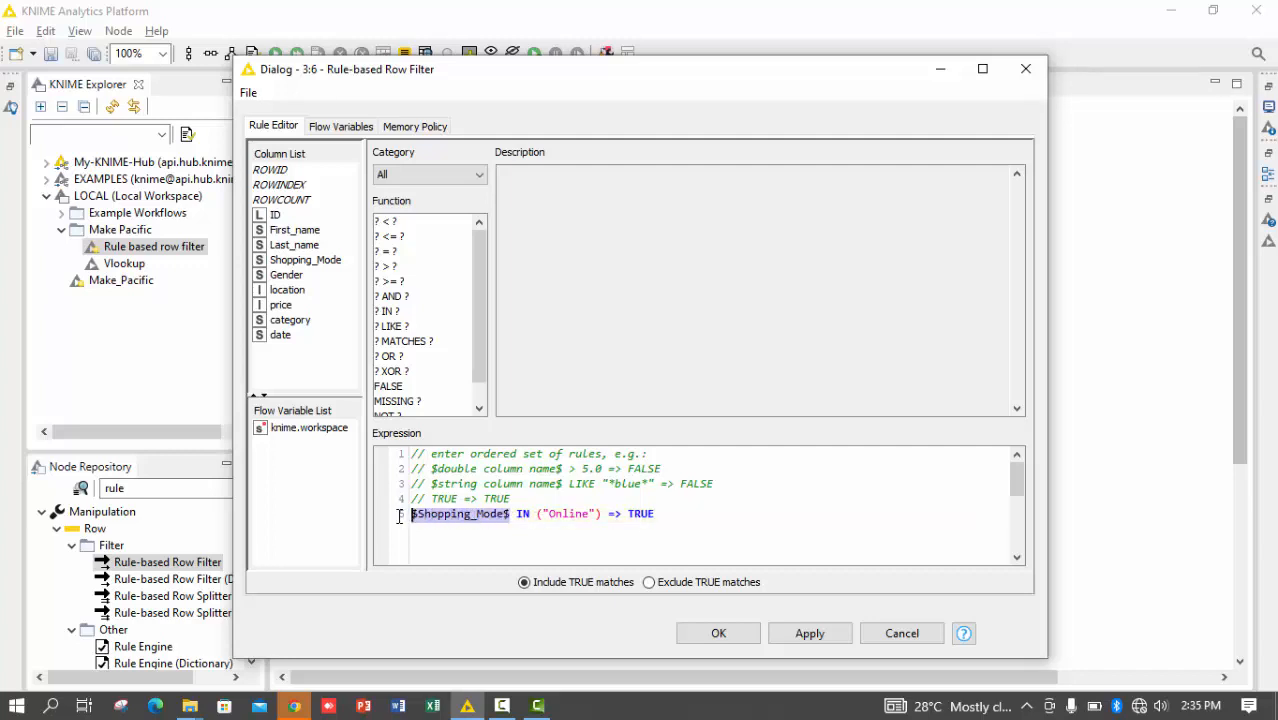
pyautogui.click(563, 514)
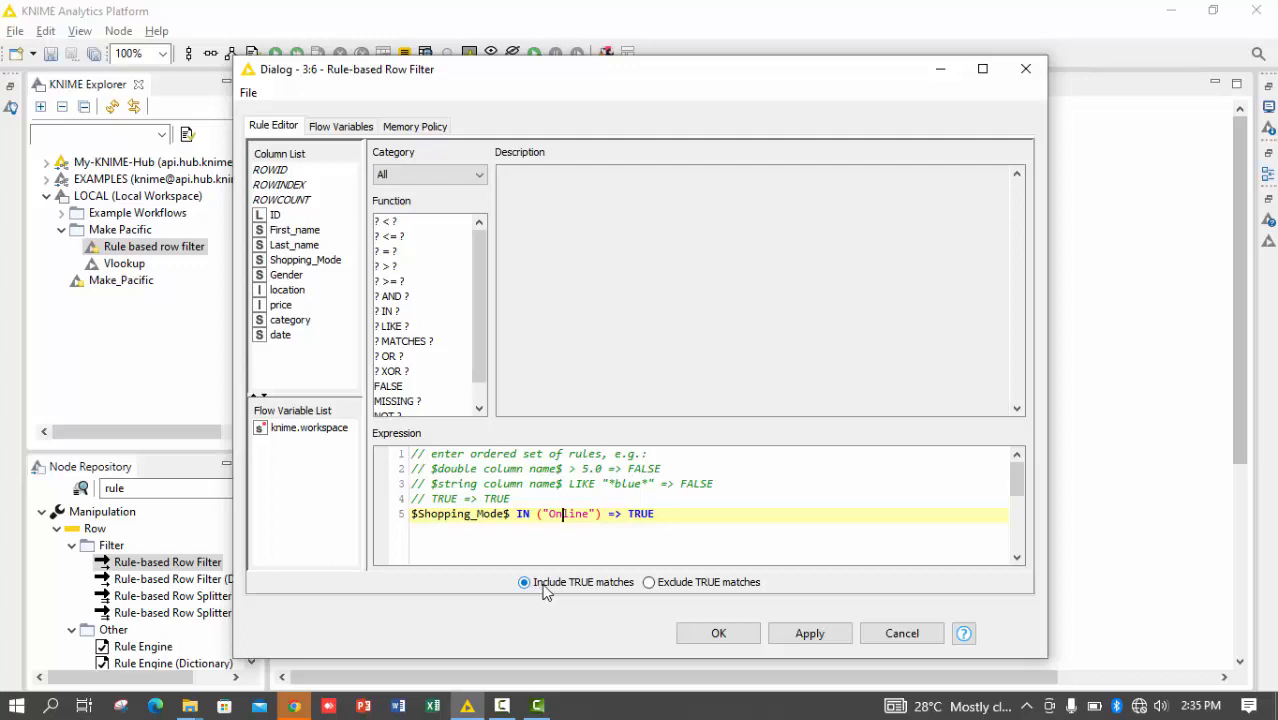
# Set the Rule-based Row Filter to include TRUE matches, apply the Shopping_Mode rule and close the configuration
pyautogui.click(648, 587)
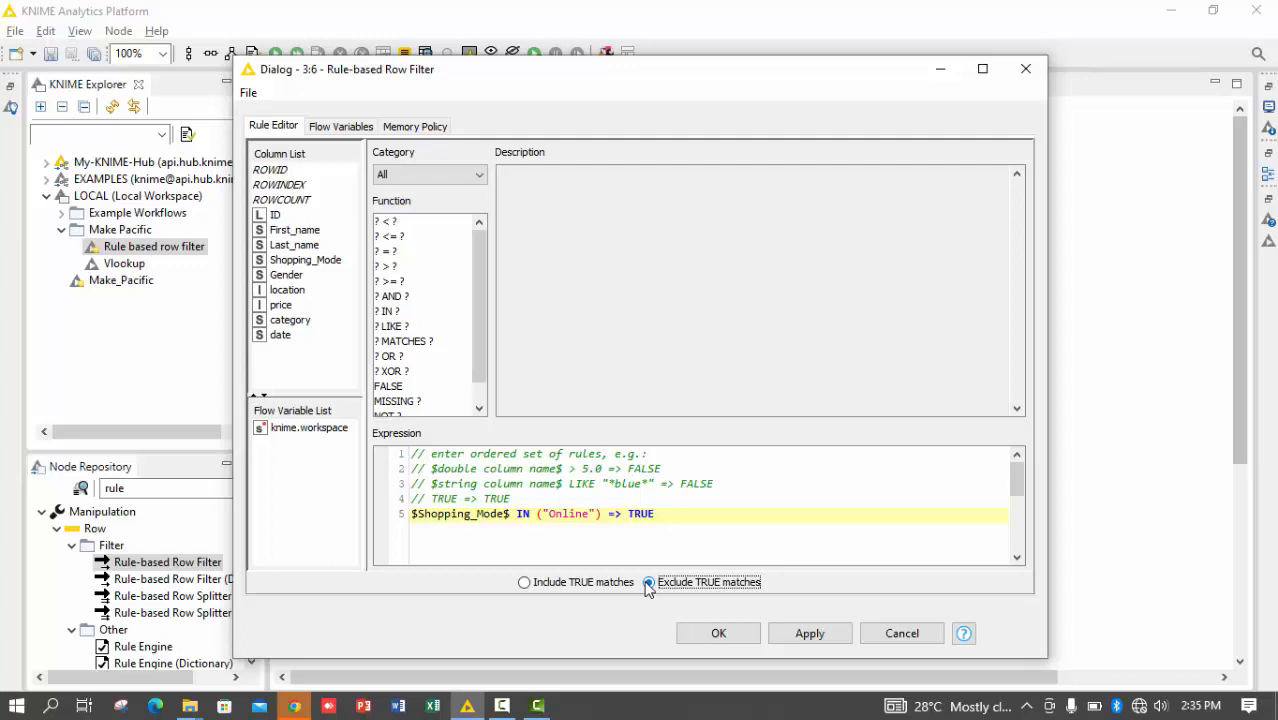
pyautogui.click(523, 583)
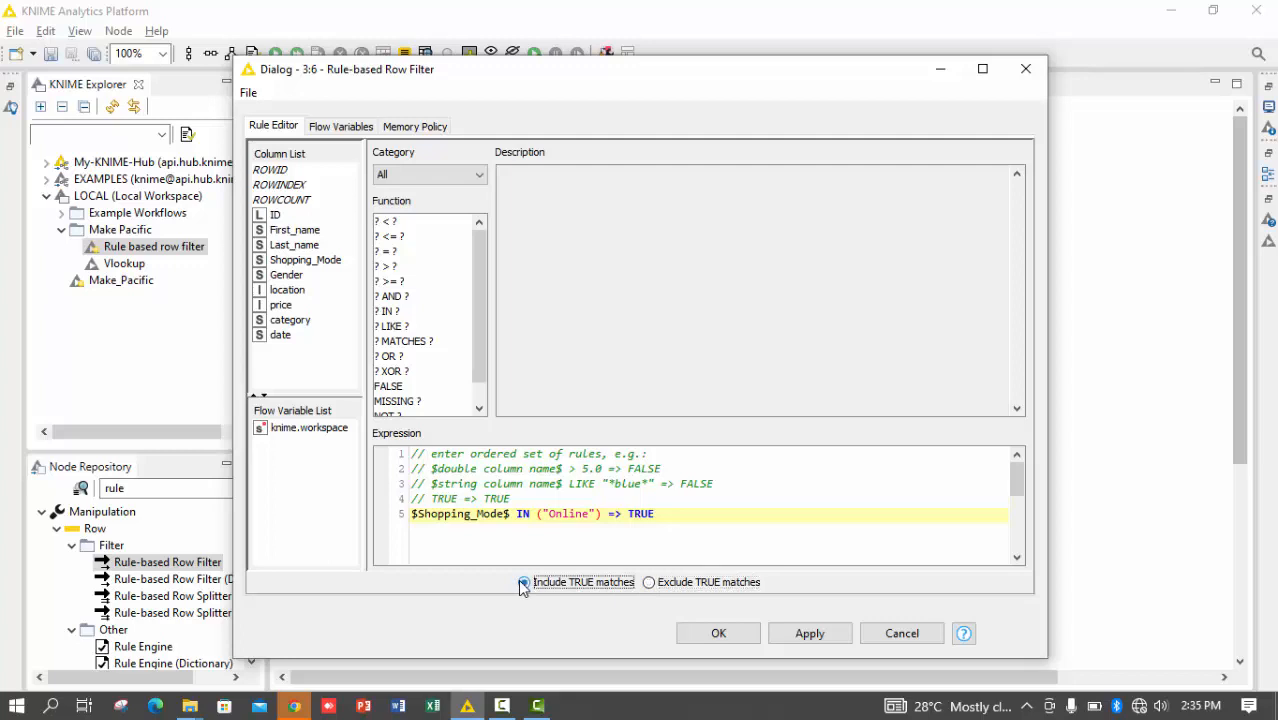
pyautogui.click(811, 636)
pyautogui.click(742, 641)
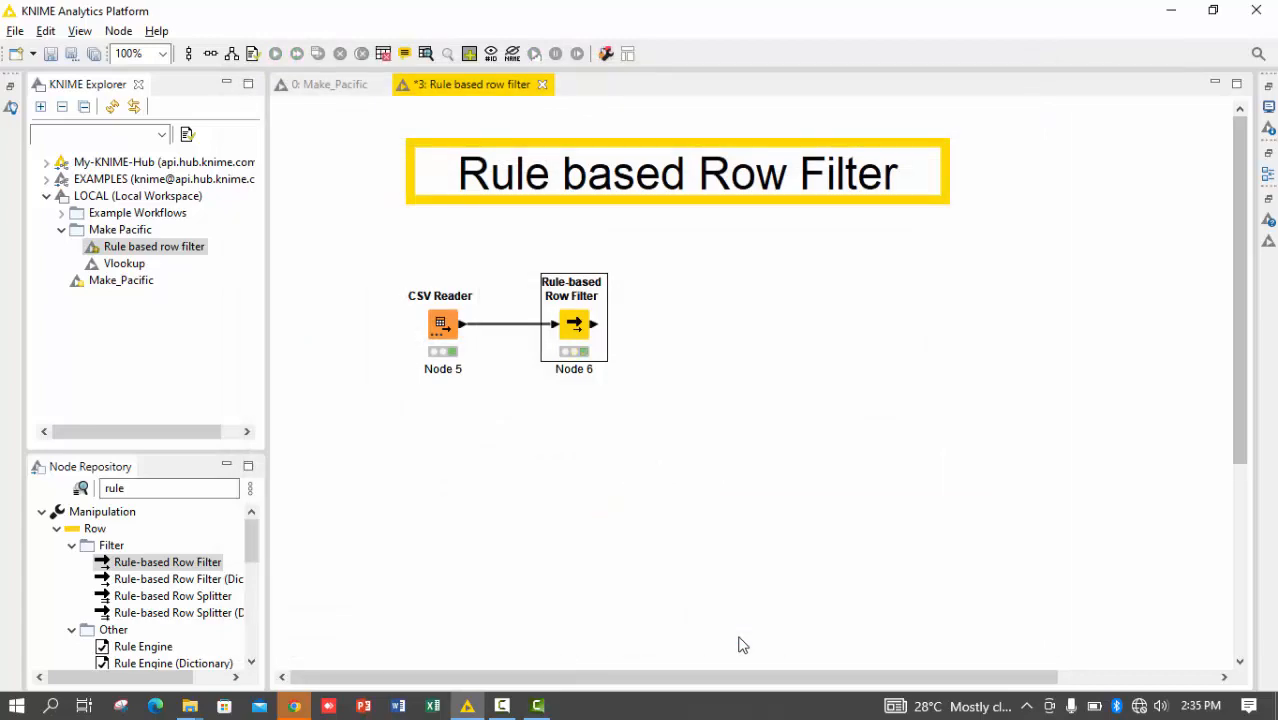
# Open the Rule-based Row Filter's filtered output table and check the values in the Shopping_Mode column
pyautogui.rightClick(742, 645)
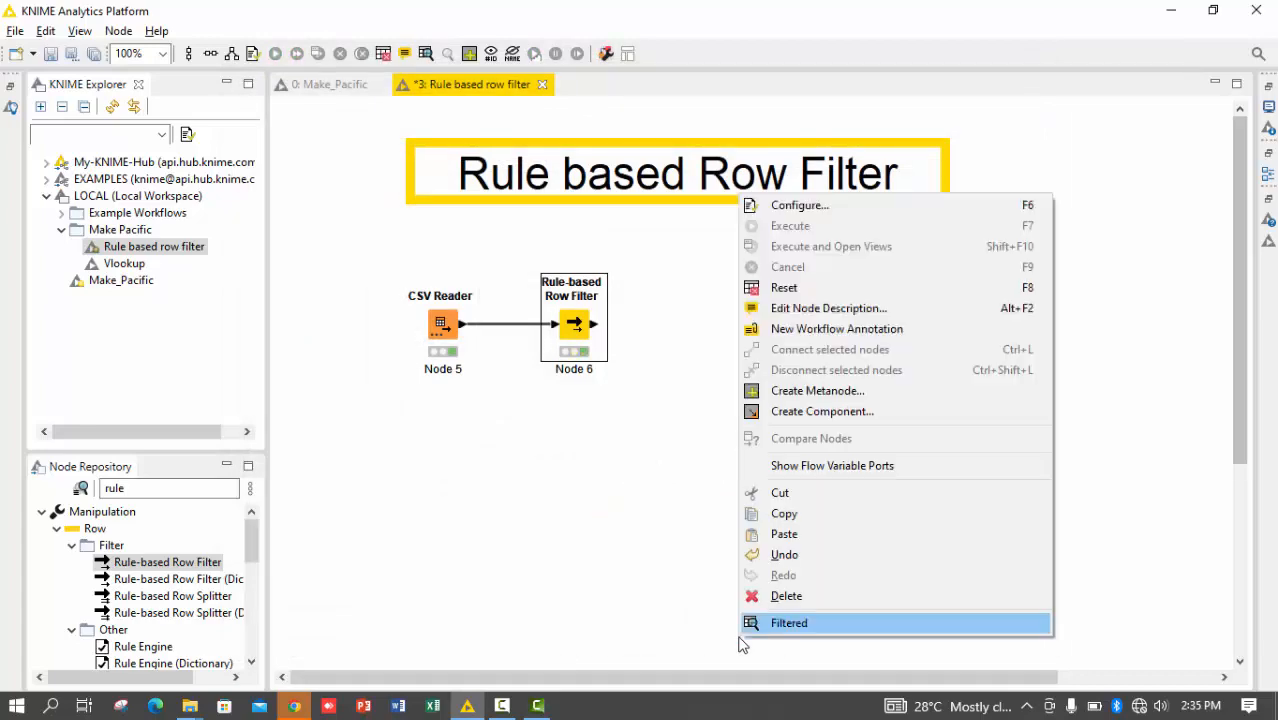
pyautogui.click(741, 623)
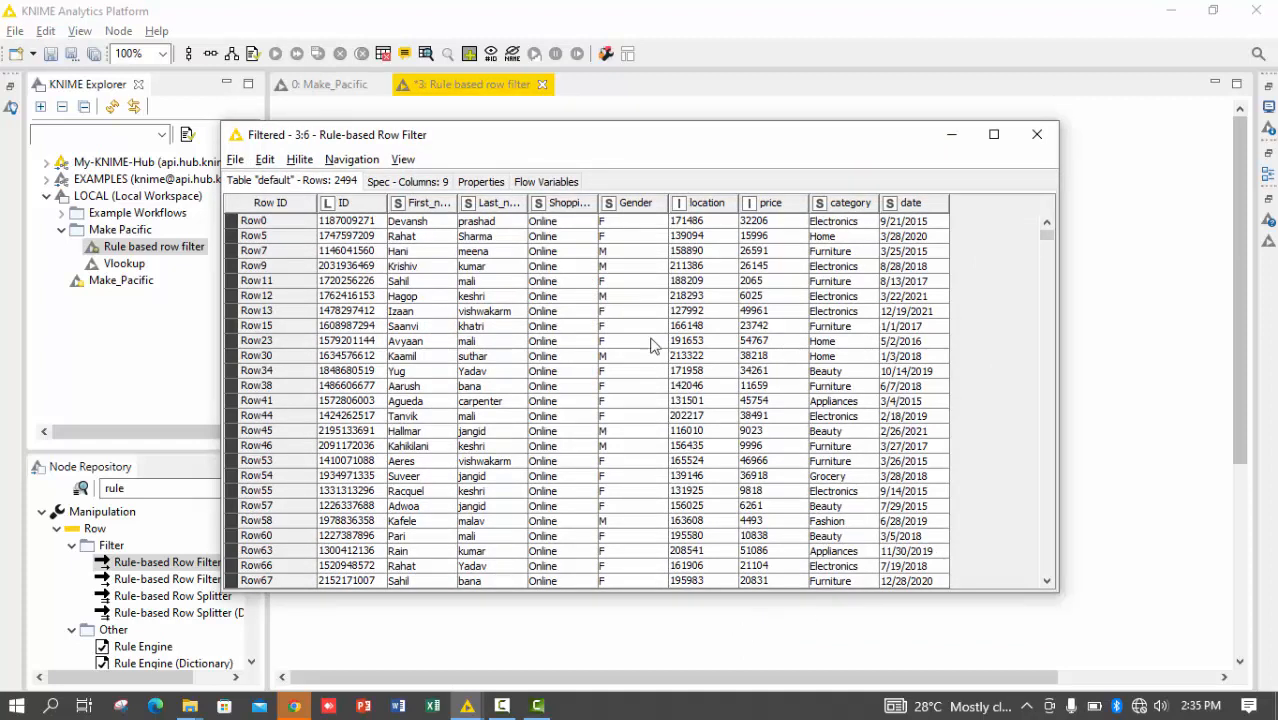
pyautogui.click(543, 240)
pyautogui.moveTo(545, 250); pyautogui.dragTo(548, 598)
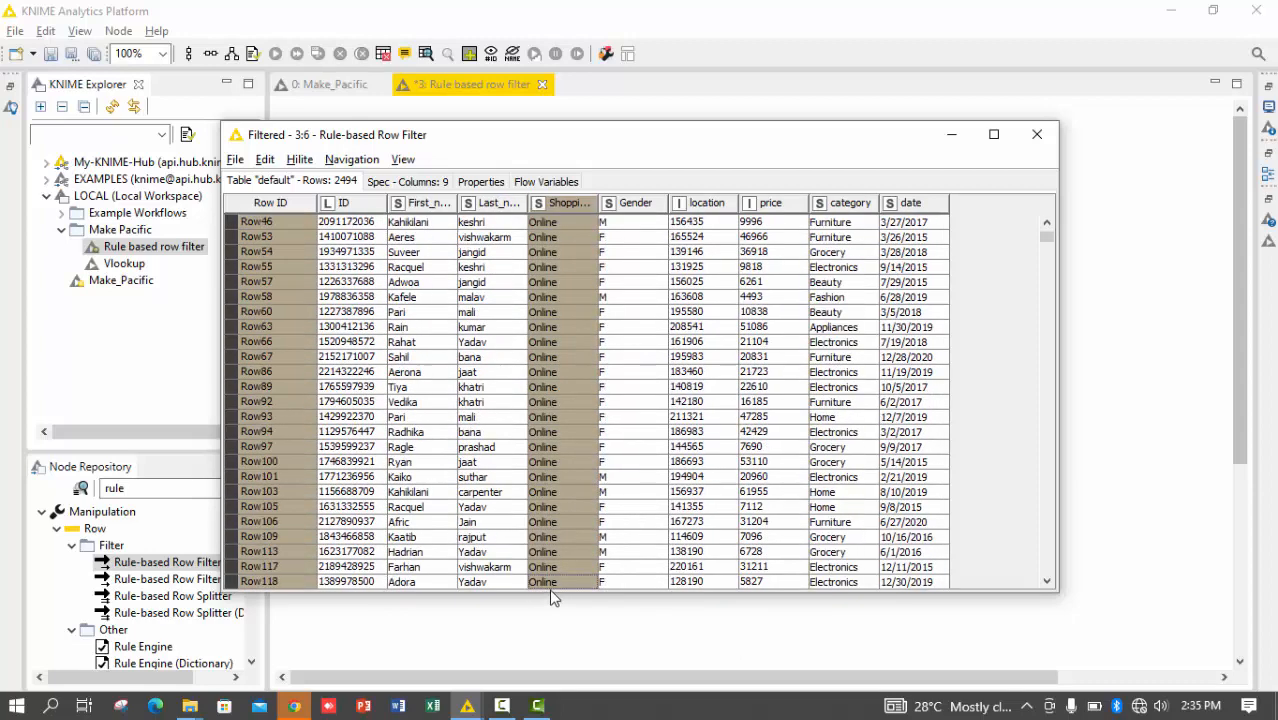
pyautogui.click(1037, 134)
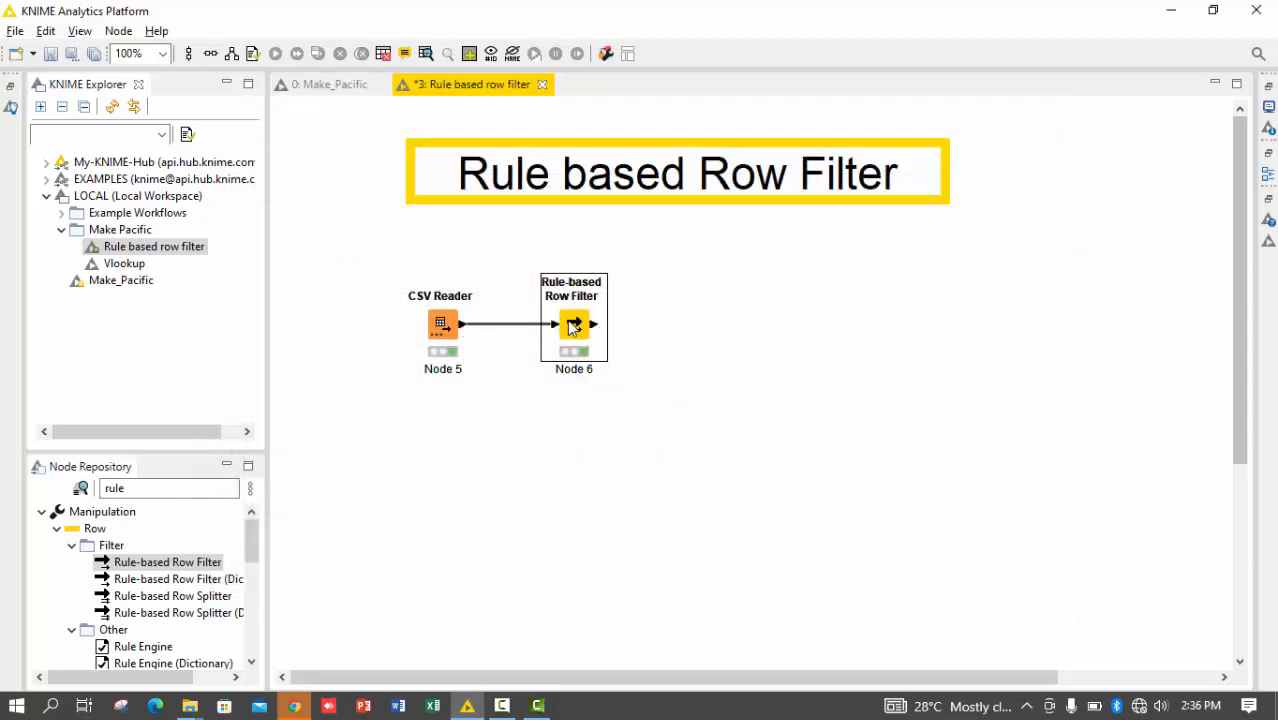
# Duplicate the Rule-based Row Filter node, place the copy below the original and connect the CSV Reader's output to it
pyautogui.hotkey('ctrl', 'c')
pyautogui.hotkey('ctrl', 'v')
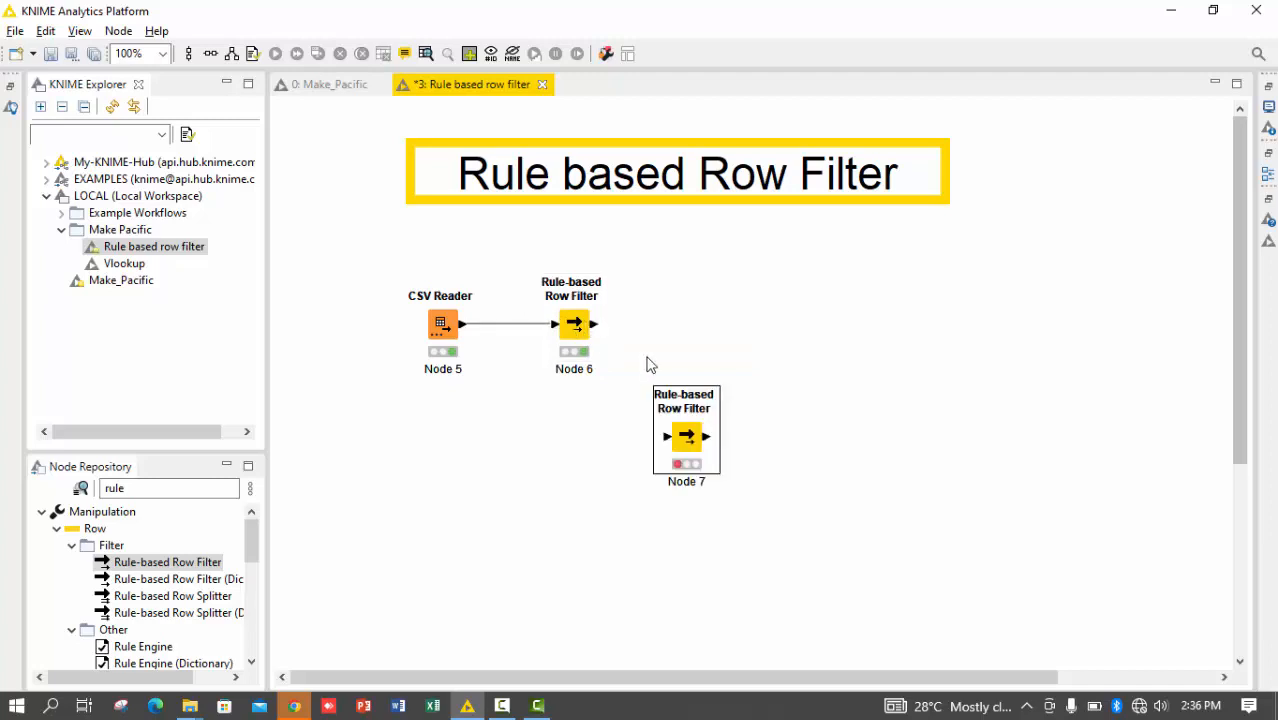
pyautogui.moveTo(659, 435); pyautogui.dragTo(576, 455)
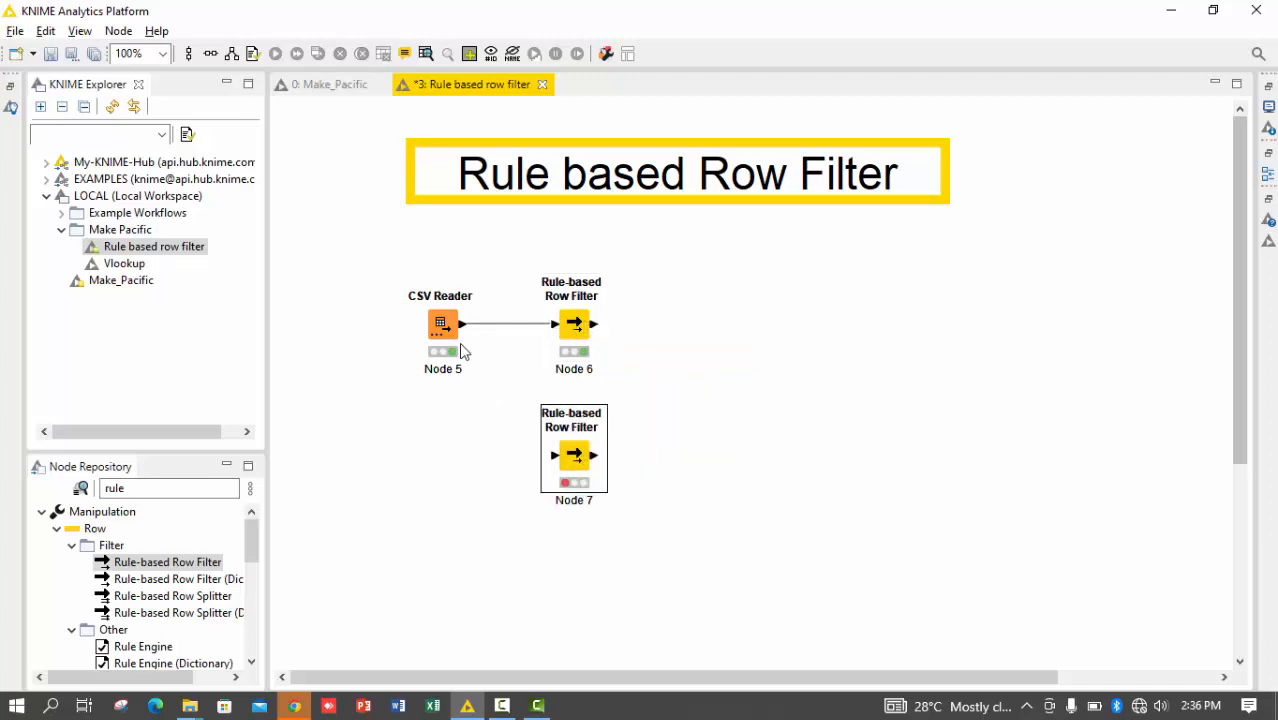
pyautogui.click(472, 354)
pyautogui.moveTo(474, 356); pyautogui.dragTo(572, 472)
# Open the copied Rule-based Row Filter's configuration and replace the IN operator with LIKE in the Shopping_Mode rule
pyautogui.doubleClick(573, 466)
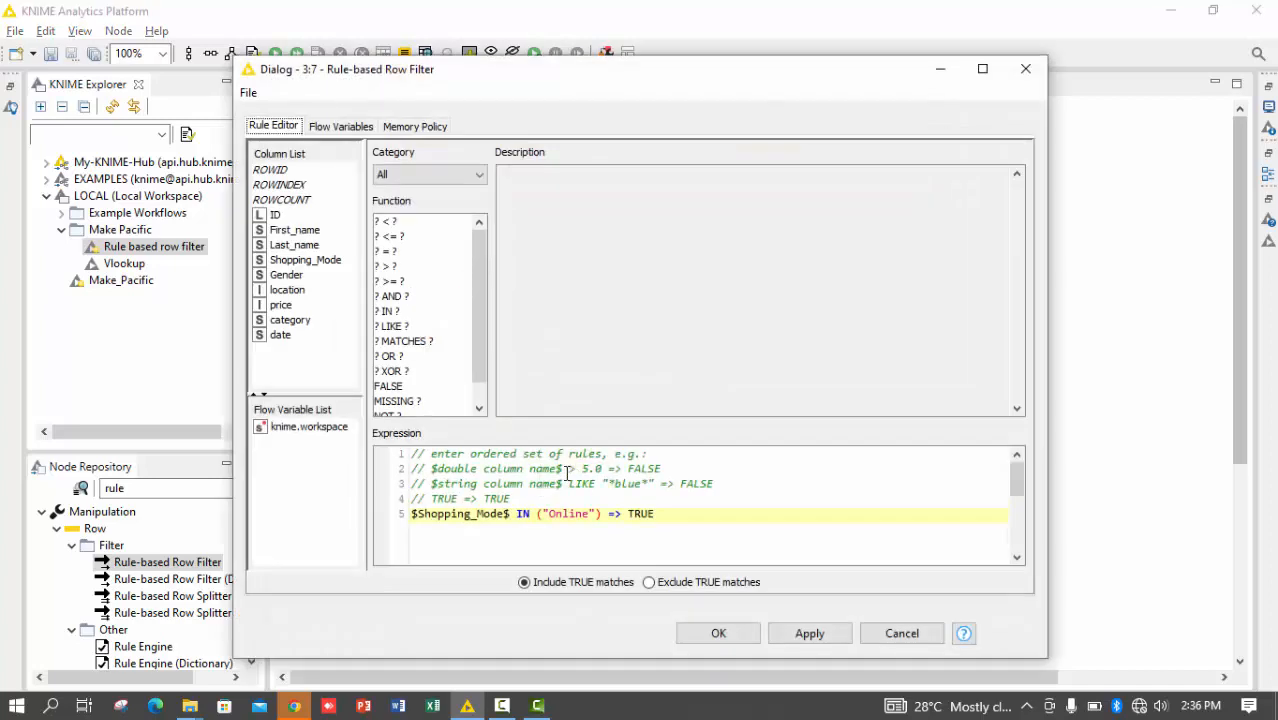
pyautogui.click(530, 519)
pyautogui.press('BackSpace')
pyautogui.press('BackSpace')
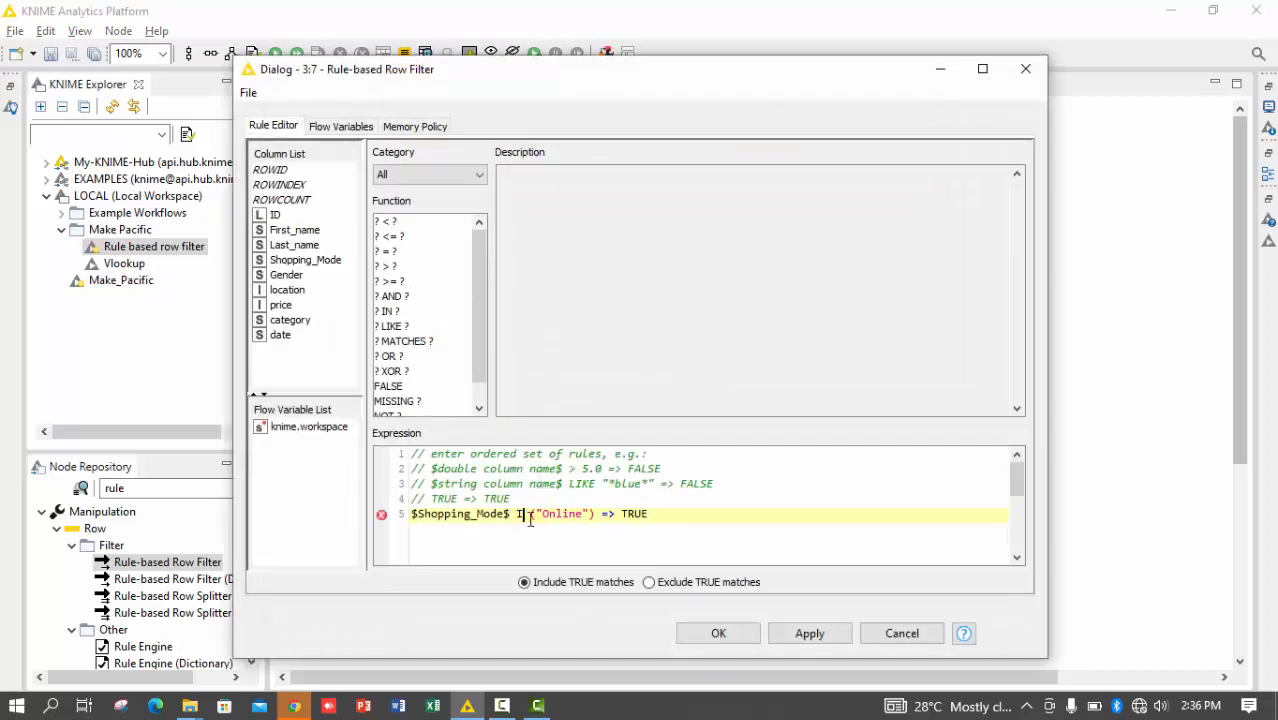
pyautogui.write('I')
pyautogui.press('BackSpace')
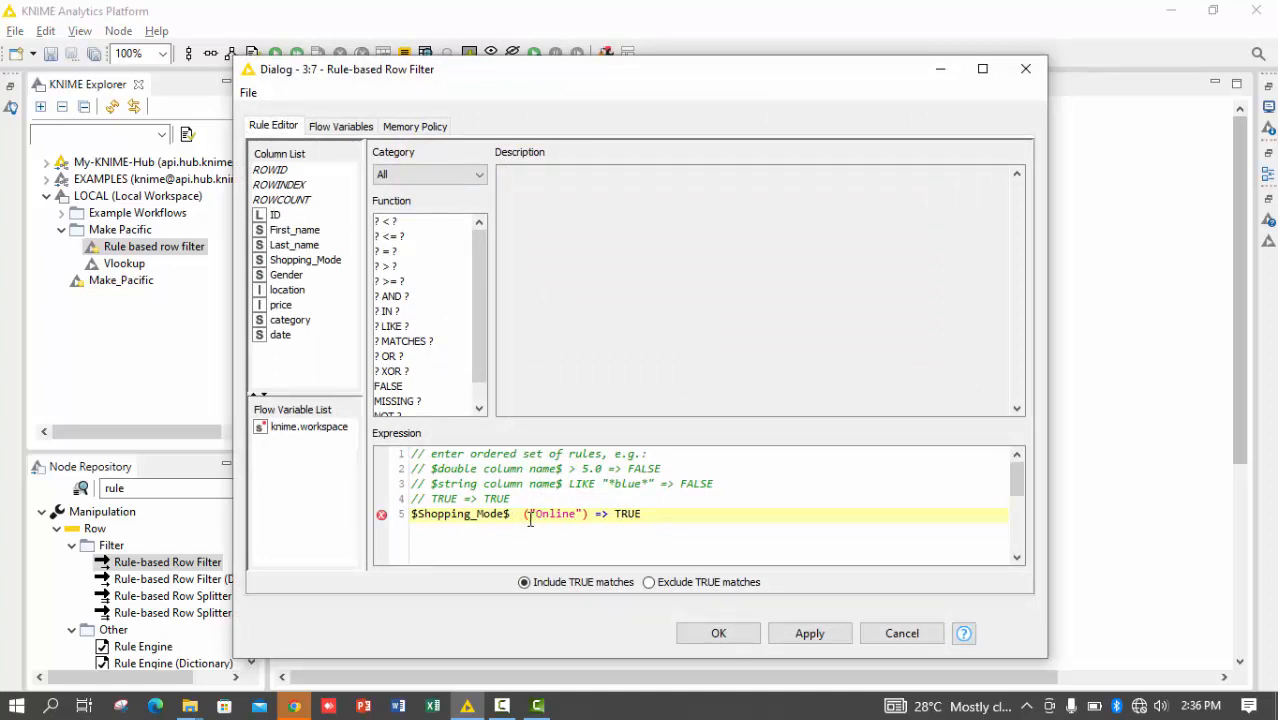
pyautogui.write('LIKE')
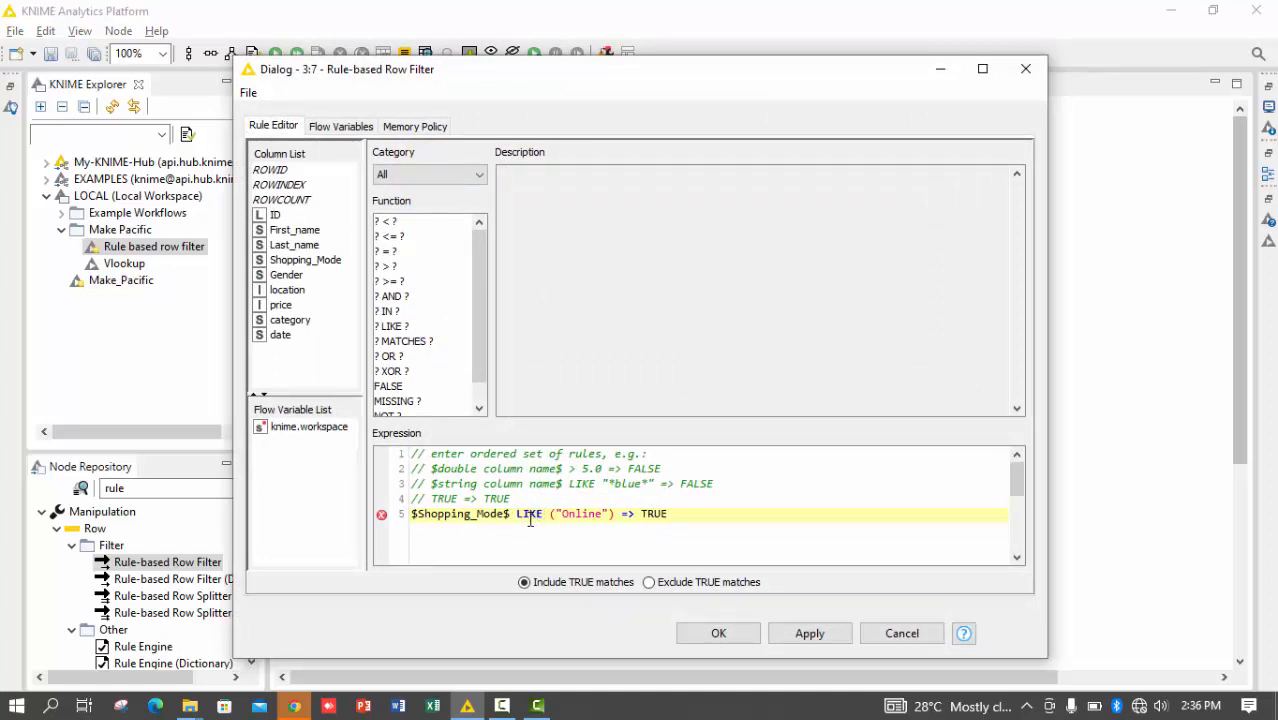
# Replace the parentheses around the value with asterisk wildcards so the rule reads LIKE "*Online*" => TRUE, and execute the node
pyautogui.press('Right')
pyautogui.press('Delete')
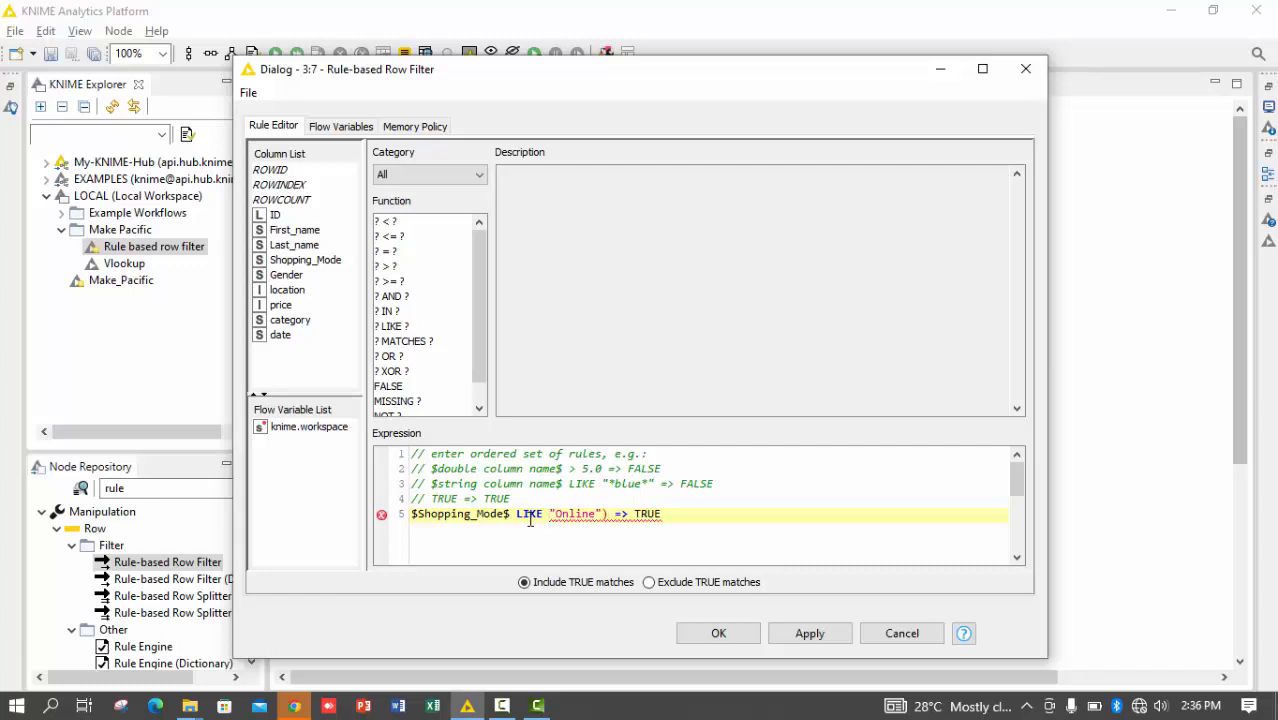
pyautogui.write('*')
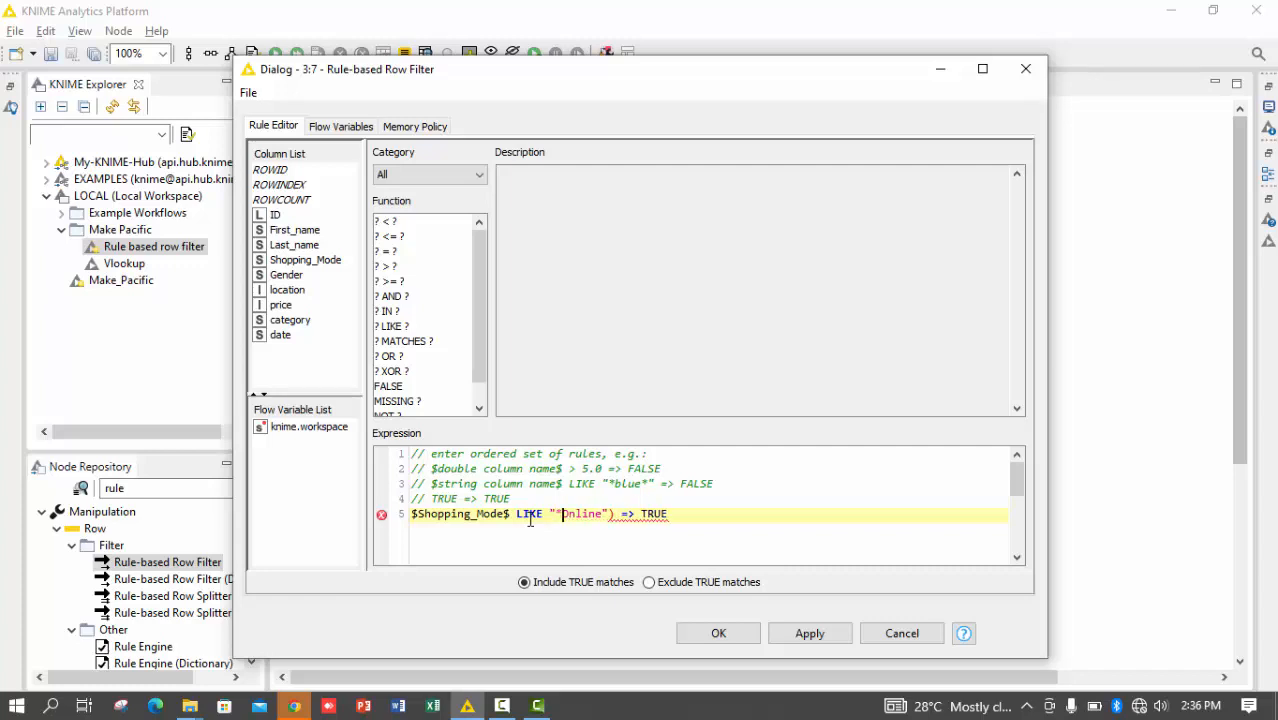
pyautogui.press('Right')
pyautogui.press('Right')
pyautogui.press('Right')
pyautogui.write('*')
pyautogui.press('Right')
pyautogui.press('Delete')
pyautogui.press('Left')
pyautogui.press('Left')
pyautogui.hotkey('ctrl', 'Return')
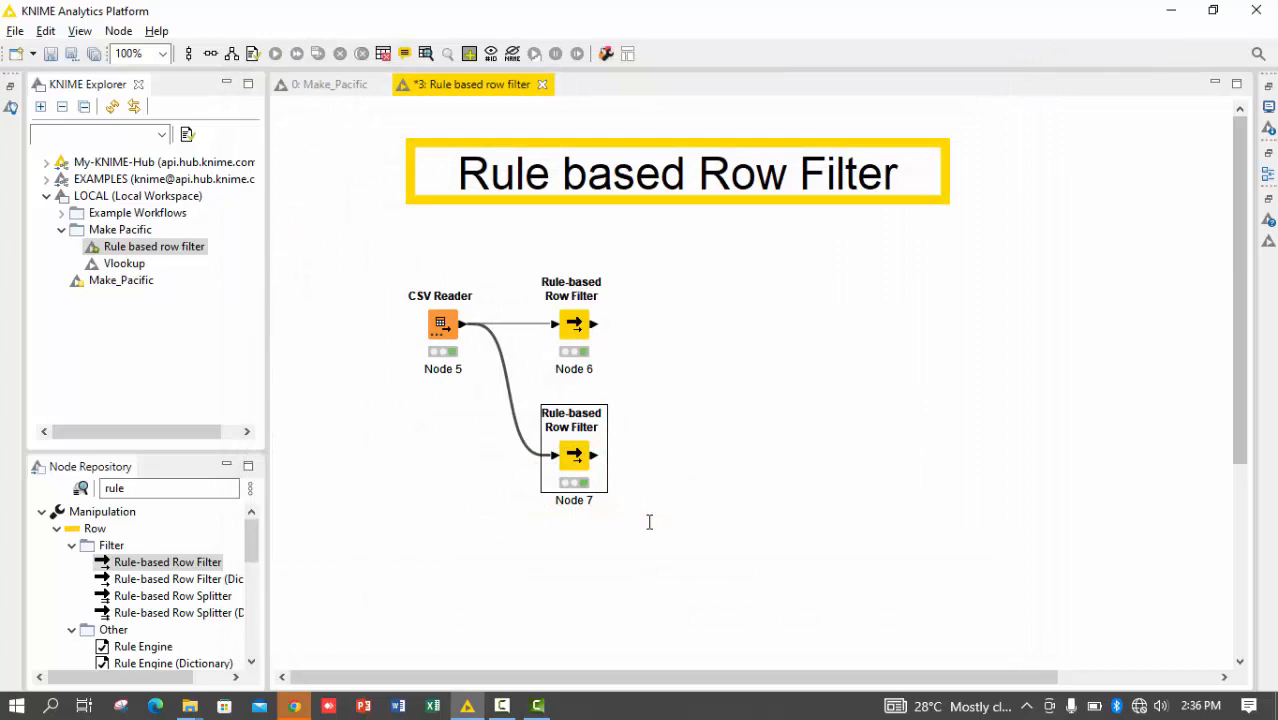
# View the copied Rule-based Row Filter's filtered output for the LIKE rule and close the table
pyautogui.rightClick(574, 460)
pyautogui.click(612, 446)
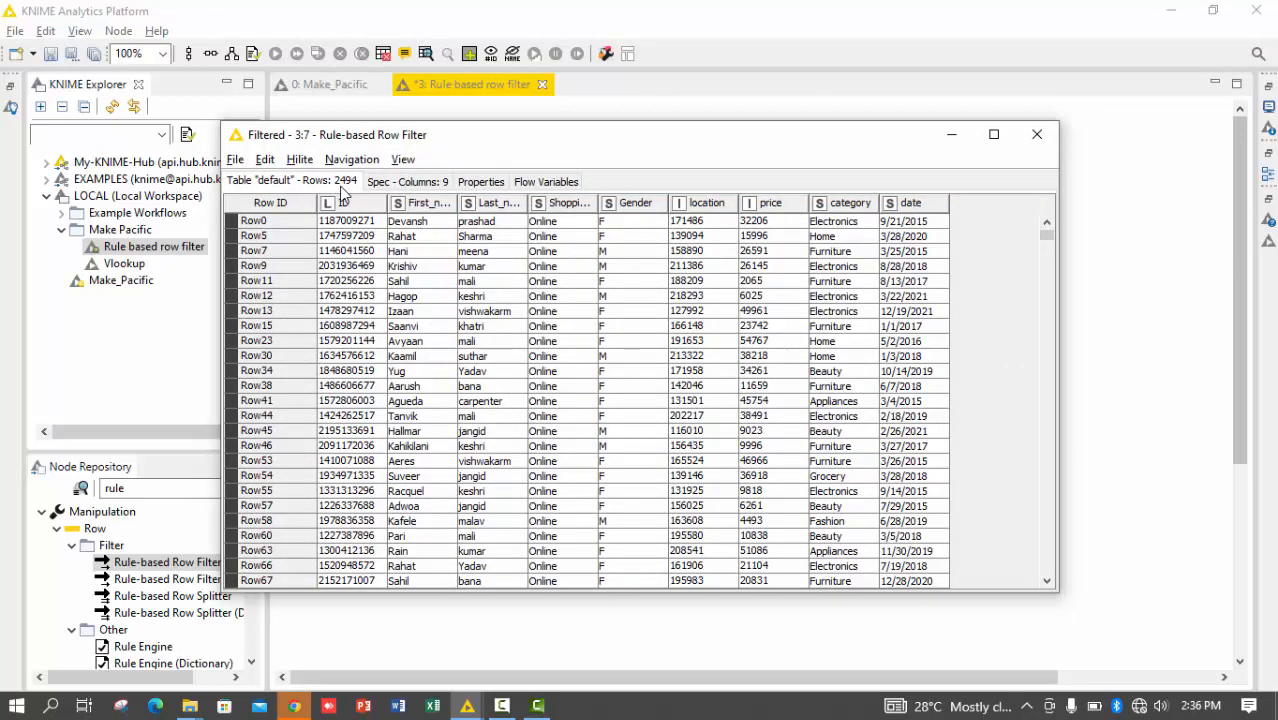
pyautogui.click(1037, 134)
# Shorten the LIKE pattern in the copied Rule-based Row Filter to "*On*" and re-execute the node
pyautogui.doubleClick(588, 454)
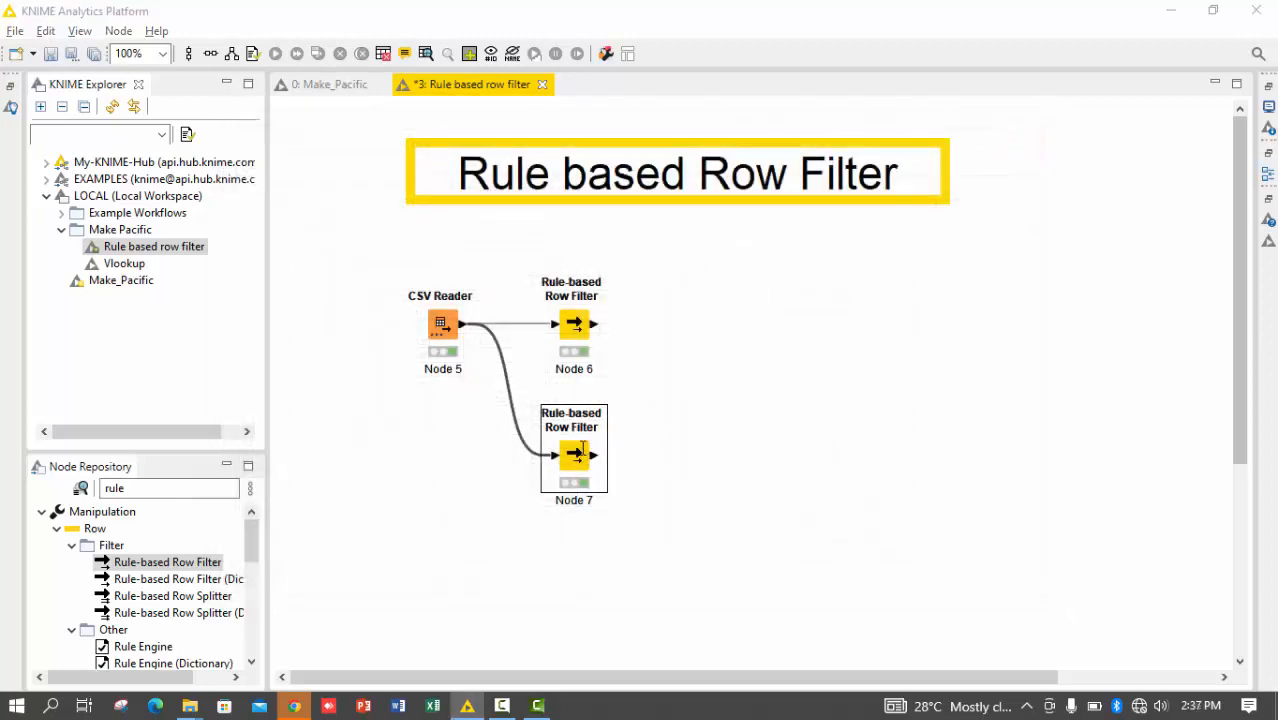
pyautogui.click(583, 512)
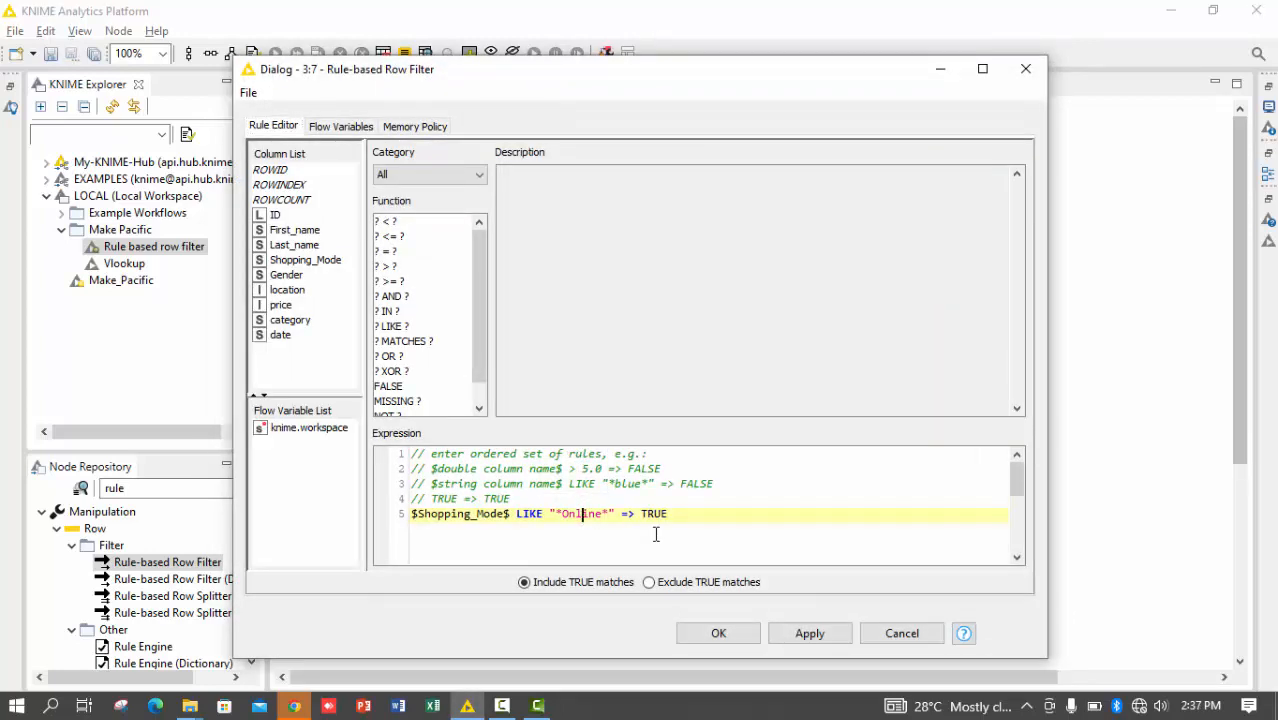
pyautogui.press('Delete')
pyautogui.press('Delete')
pyautogui.press('Delete')
pyautogui.press('BackSpace')
pyautogui.hotkey('ctrl', 'Return')
pyautogui.press('Return')
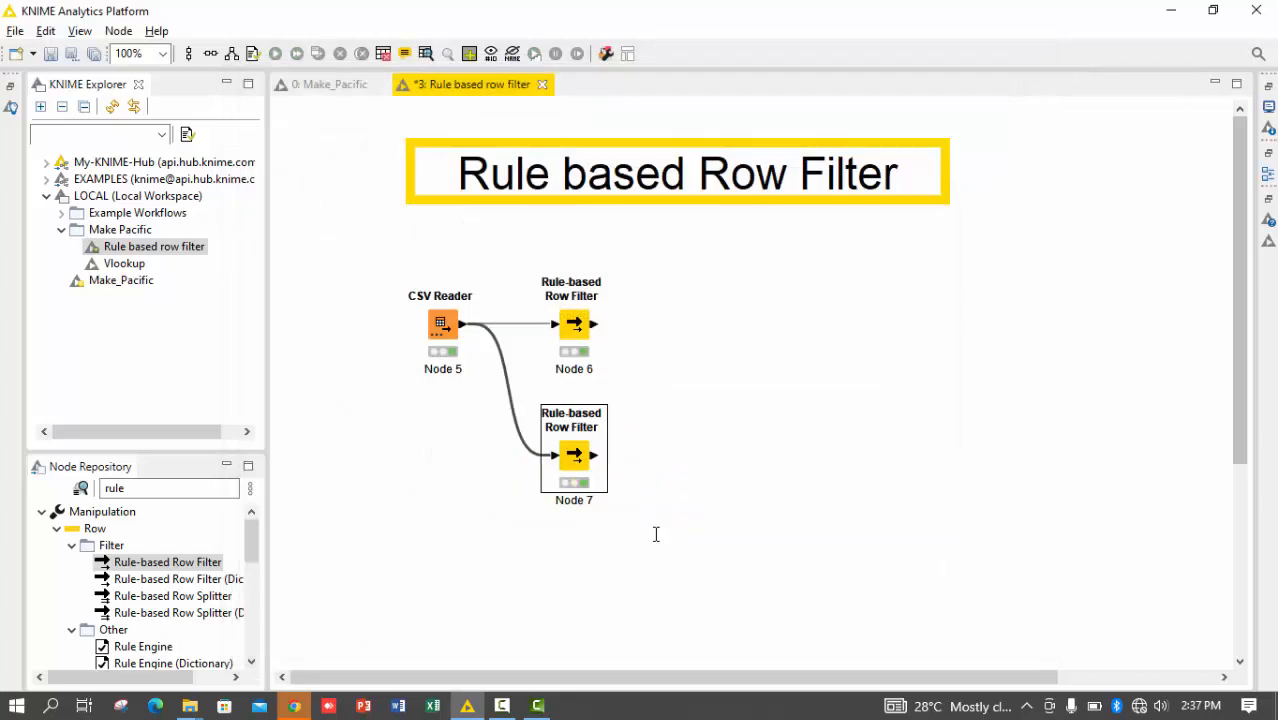
# Open the copied node's filtered output for the "*On*" pattern and widen the Shopping_Mode column
pyautogui.rightClick(656, 534)
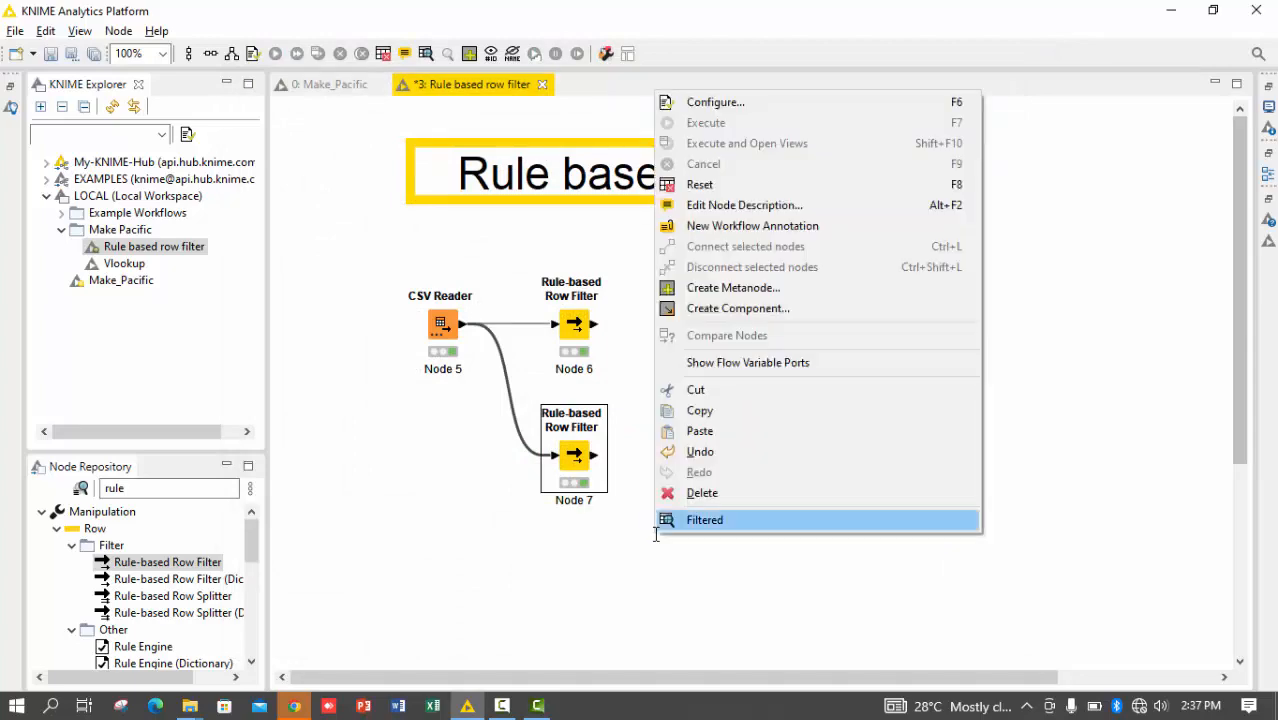
pyautogui.click(656, 526)
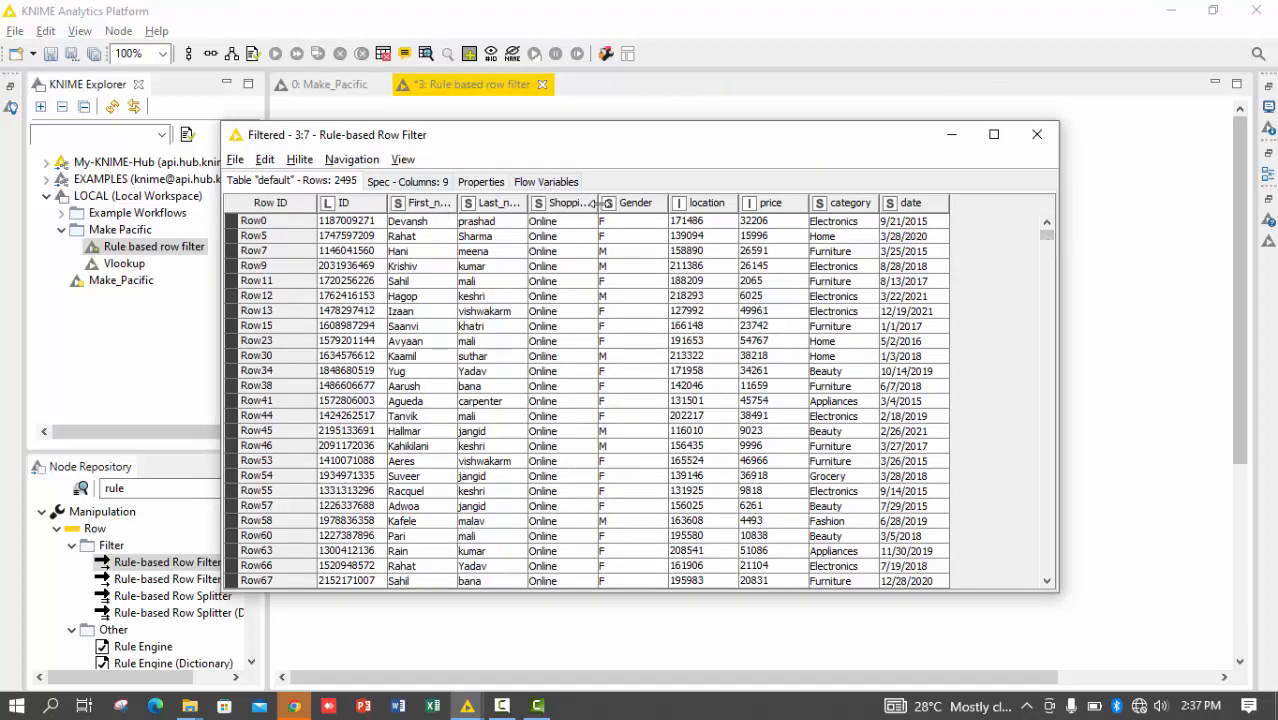
pyautogui.moveTo(605, 203); pyautogui.dragTo(713, 229)
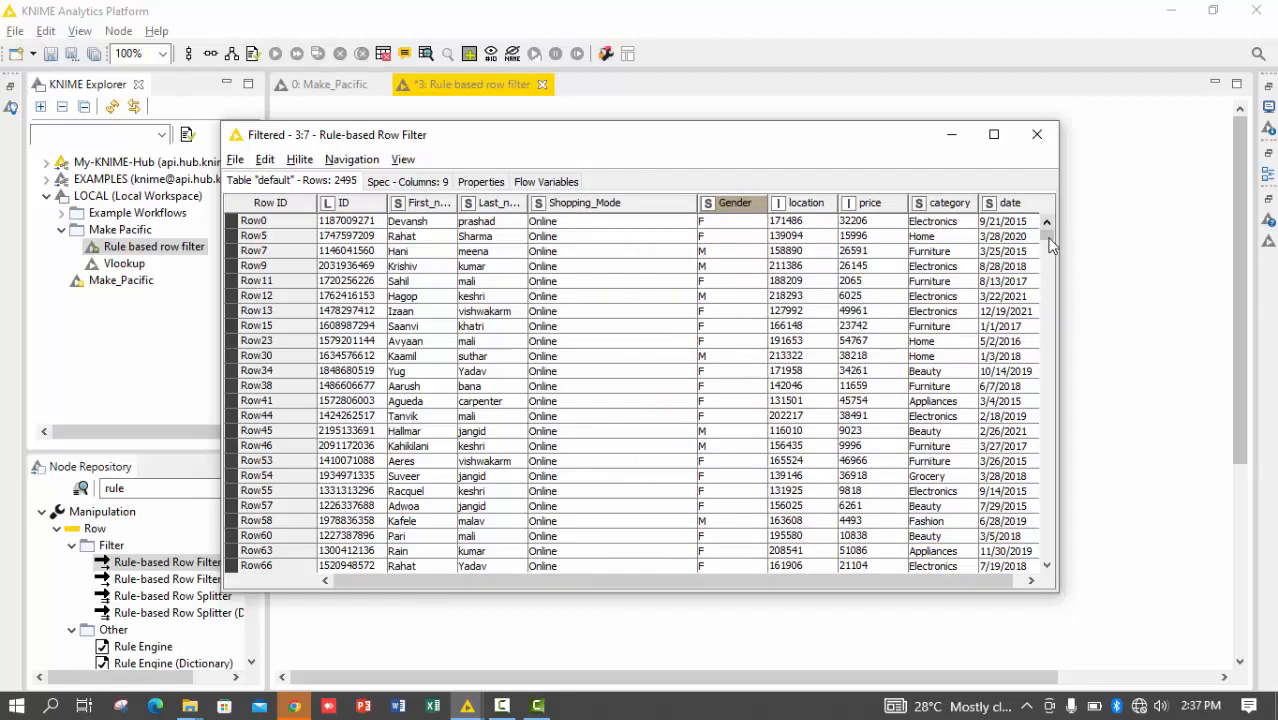
pyautogui.moveTo(1046, 236)
pyautogui.mouseDown()
pyautogui.moveTo(1060, 575)
pyautogui.moveTo(1046, 228)
pyautogui.mouseUp()
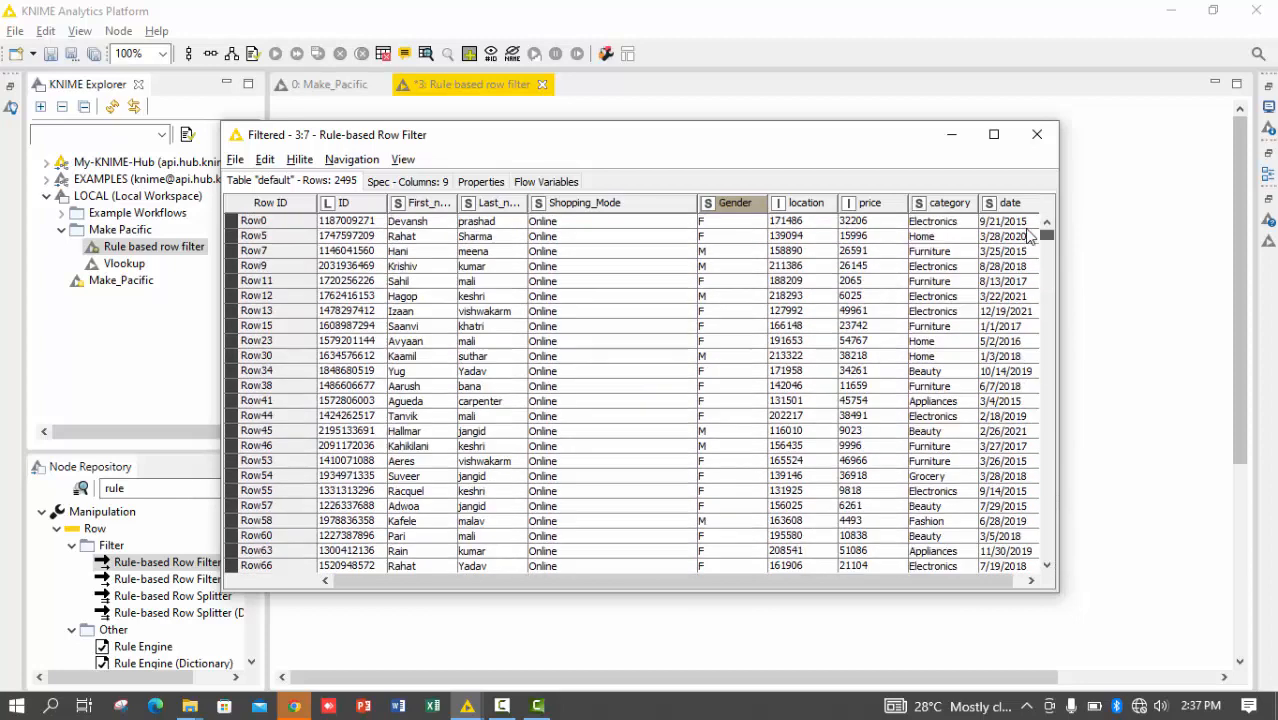
# Sort the output table by Shopping_Mode in descending and ascending order, inspect the first row's value and close the table
pyautogui.click(593, 205)
pyautogui.click(645, 223)
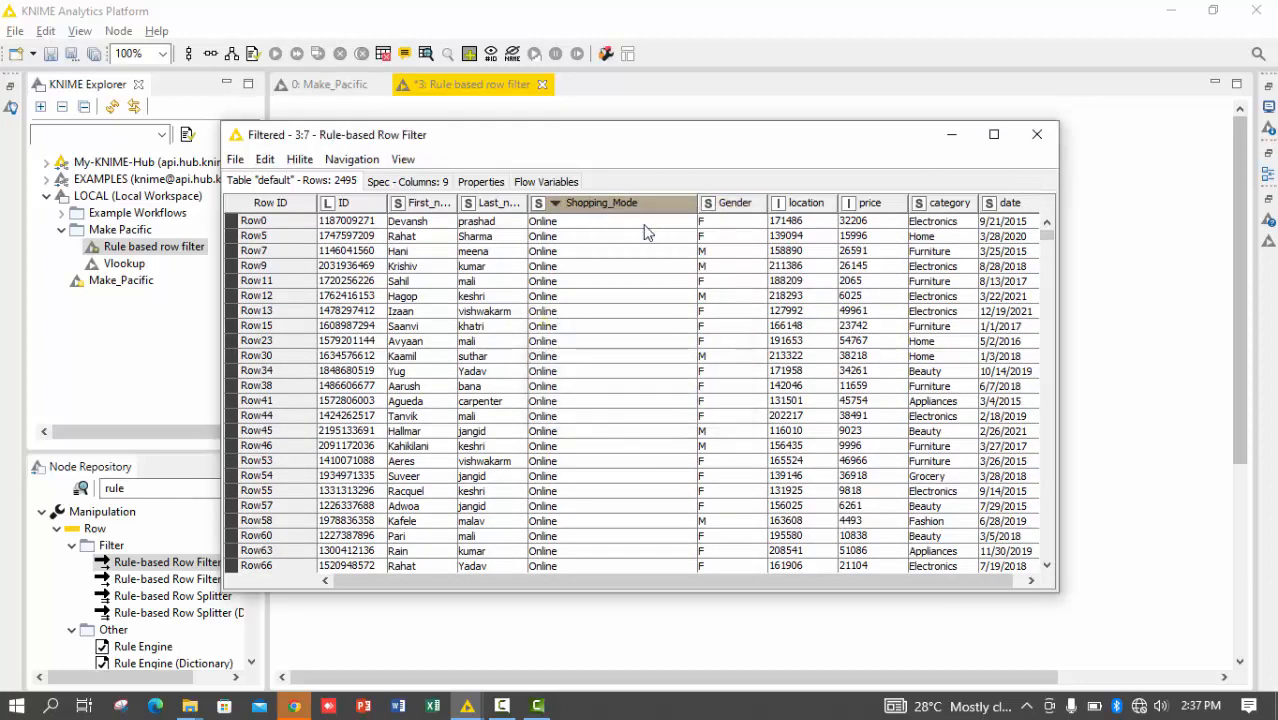
pyautogui.click(640, 208)
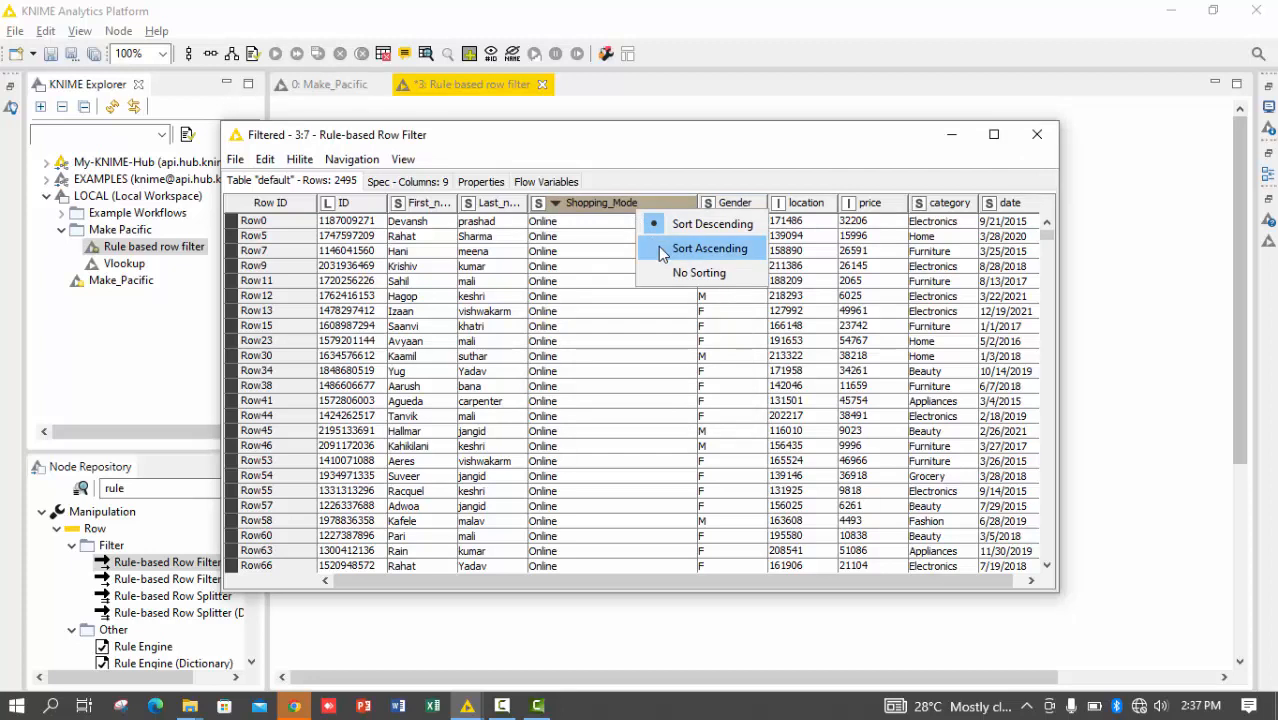
pyautogui.click(658, 246)
pyautogui.click(568, 224)
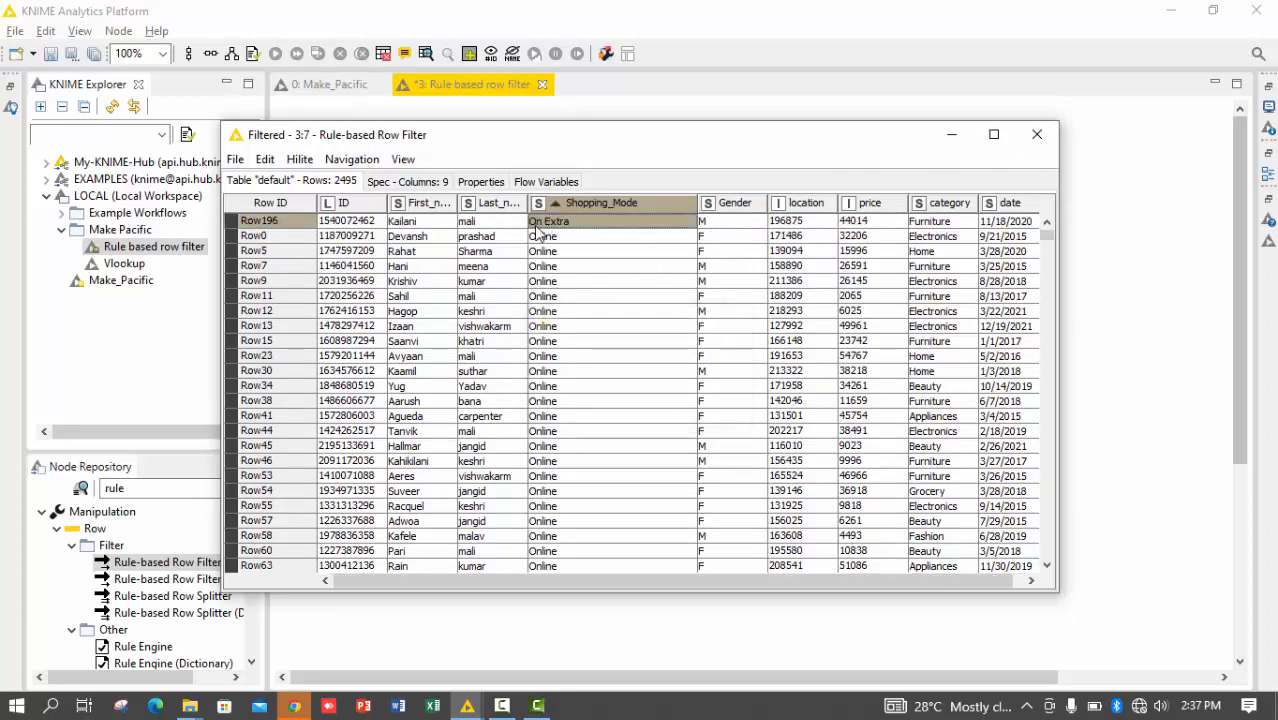
pyautogui.click(1039, 137)
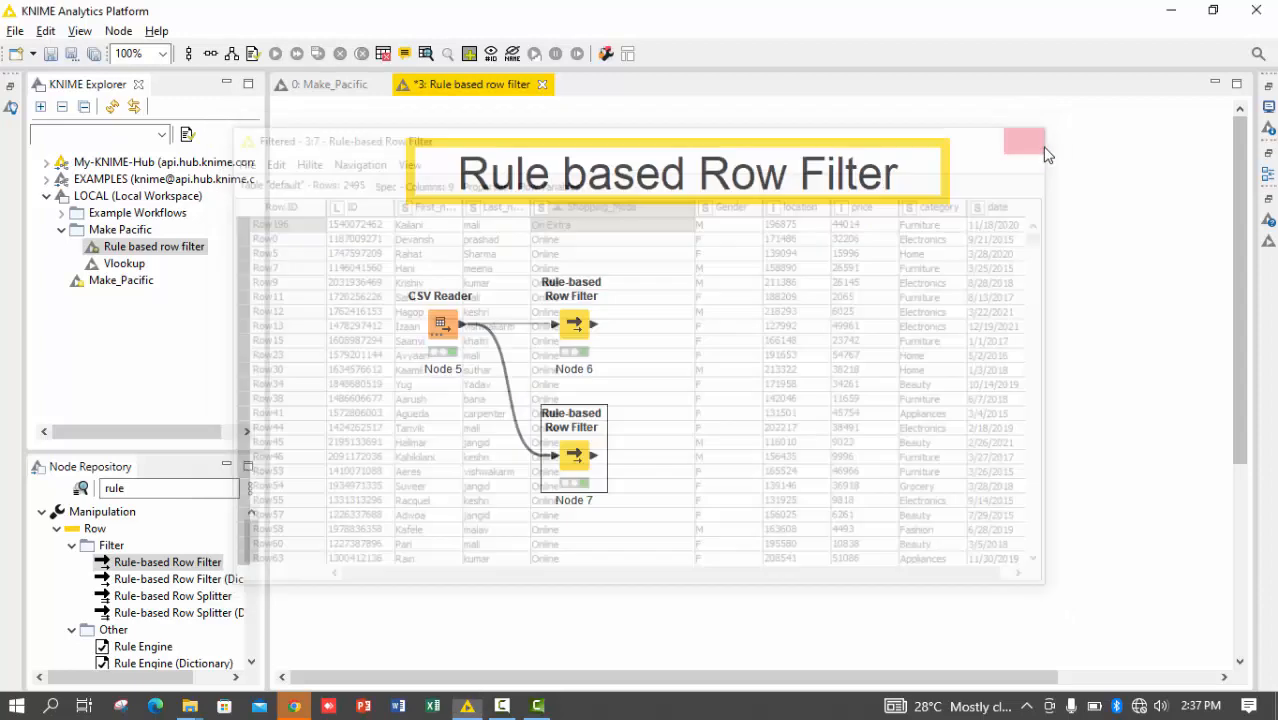
# Review the "*On*" pattern in the copied Rule-based Row Filter's rule and close the configuration without changes
pyautogui.doubleClick(578, 466)
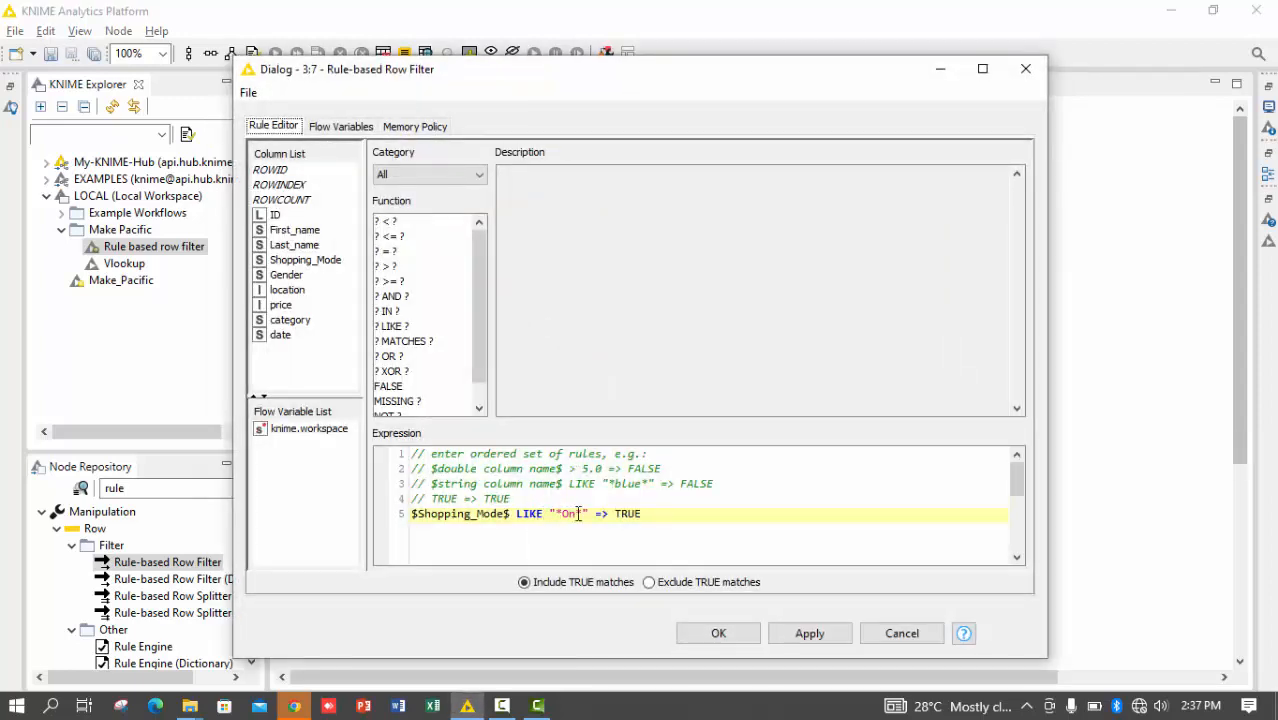
pyautogui.moveTo(578, 514); pyautogui.dragTo(561, 514)
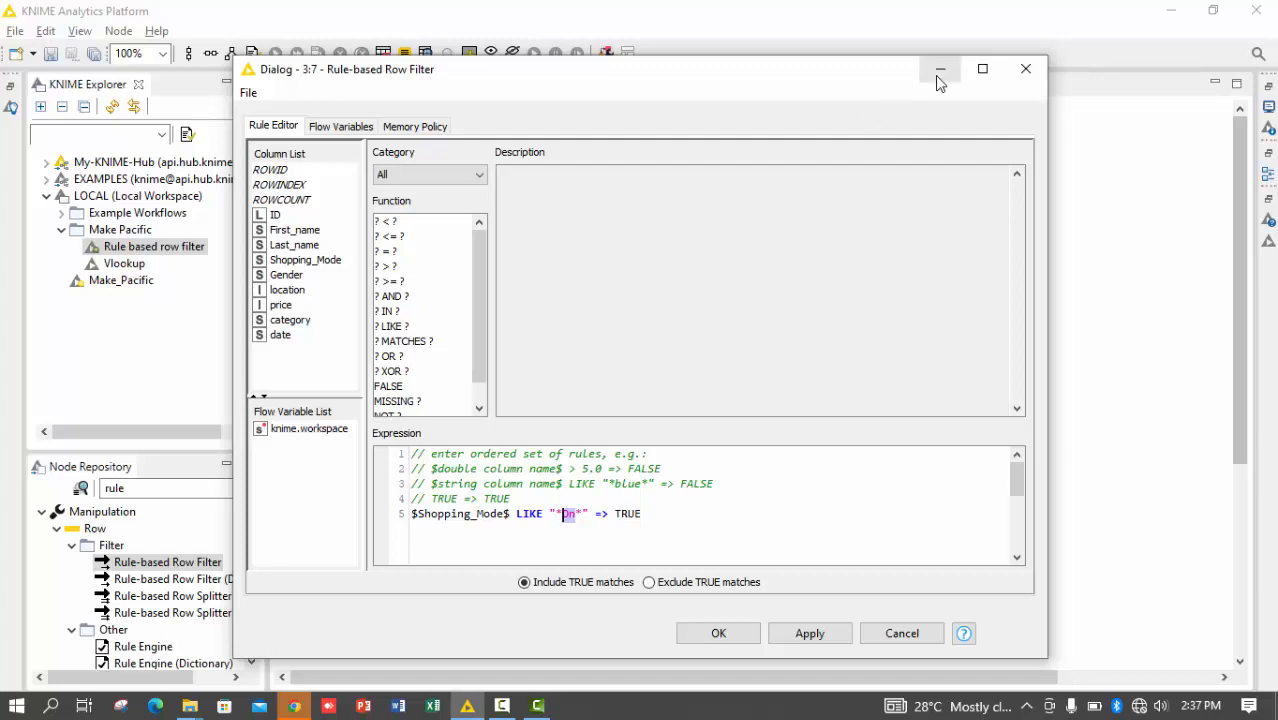
pyautogui.click(1025, 69)
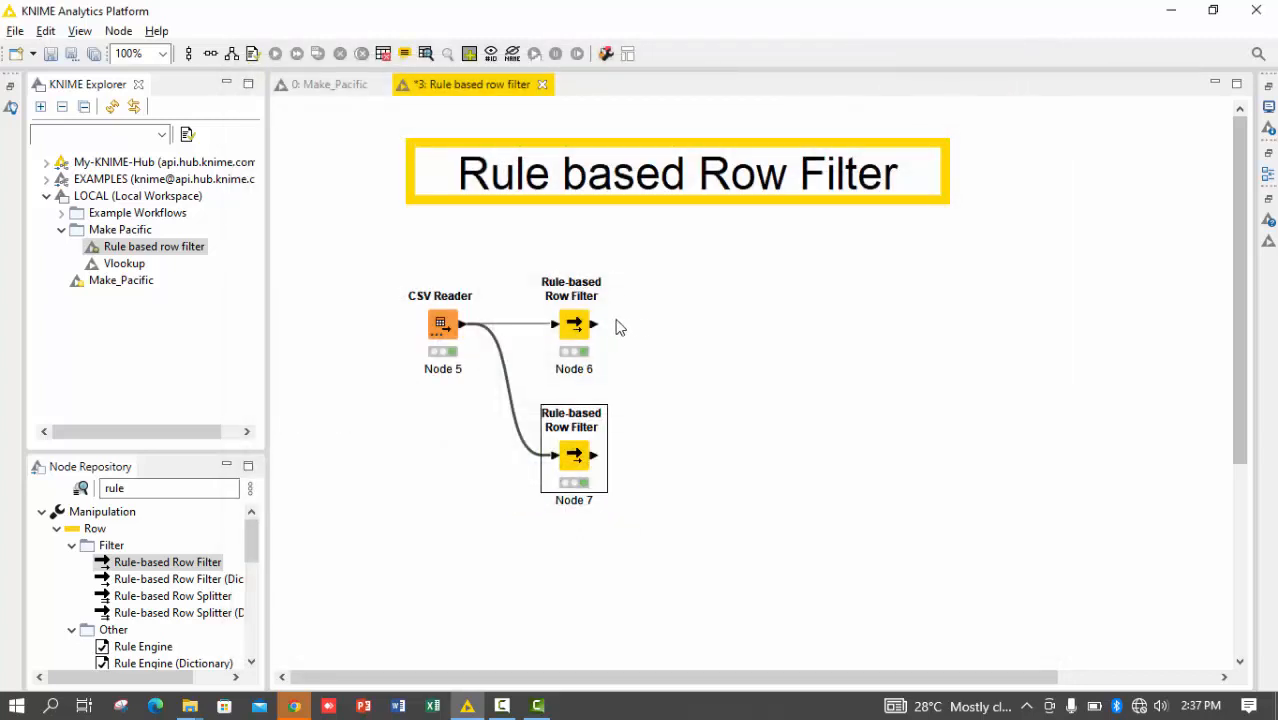
pyautogui.click(575, 326)
pyautogui.doubleClick(575, 326)
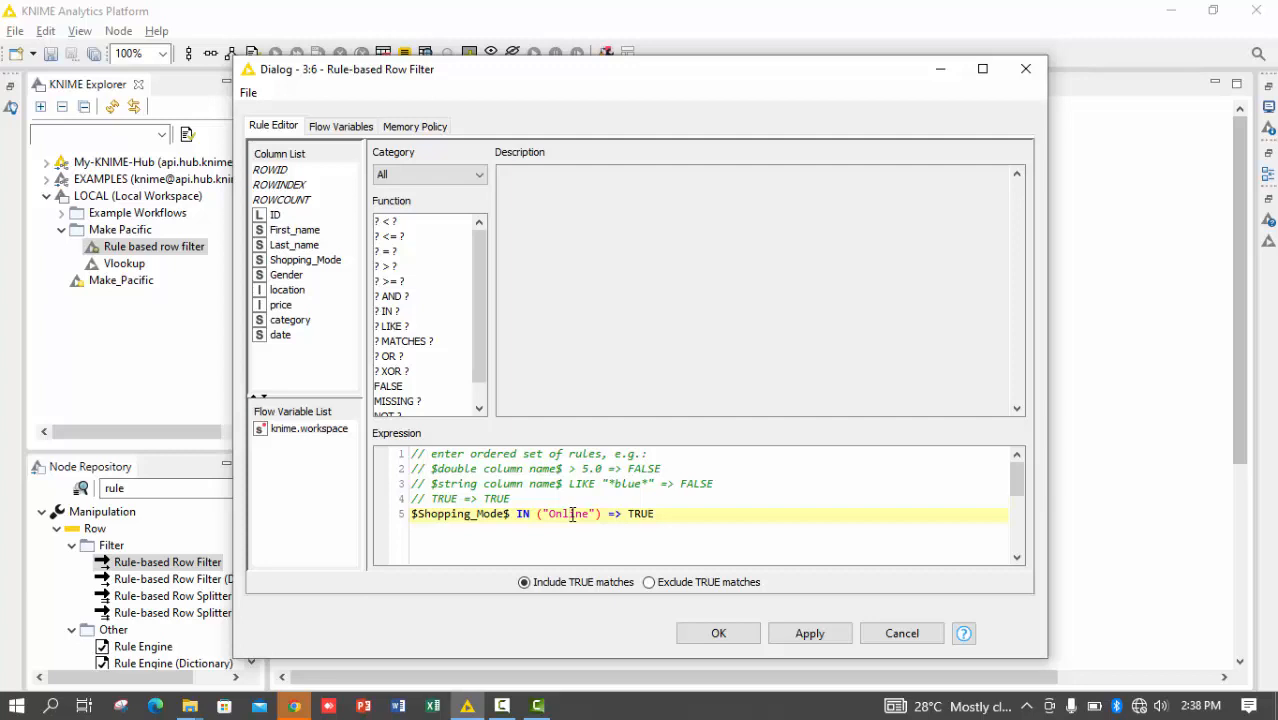
pyautogui.press('Right')
pyautogui.press('Right')
pyautogui.press('Right')
pyautogui.press('Right')
pyautogui.write(',')
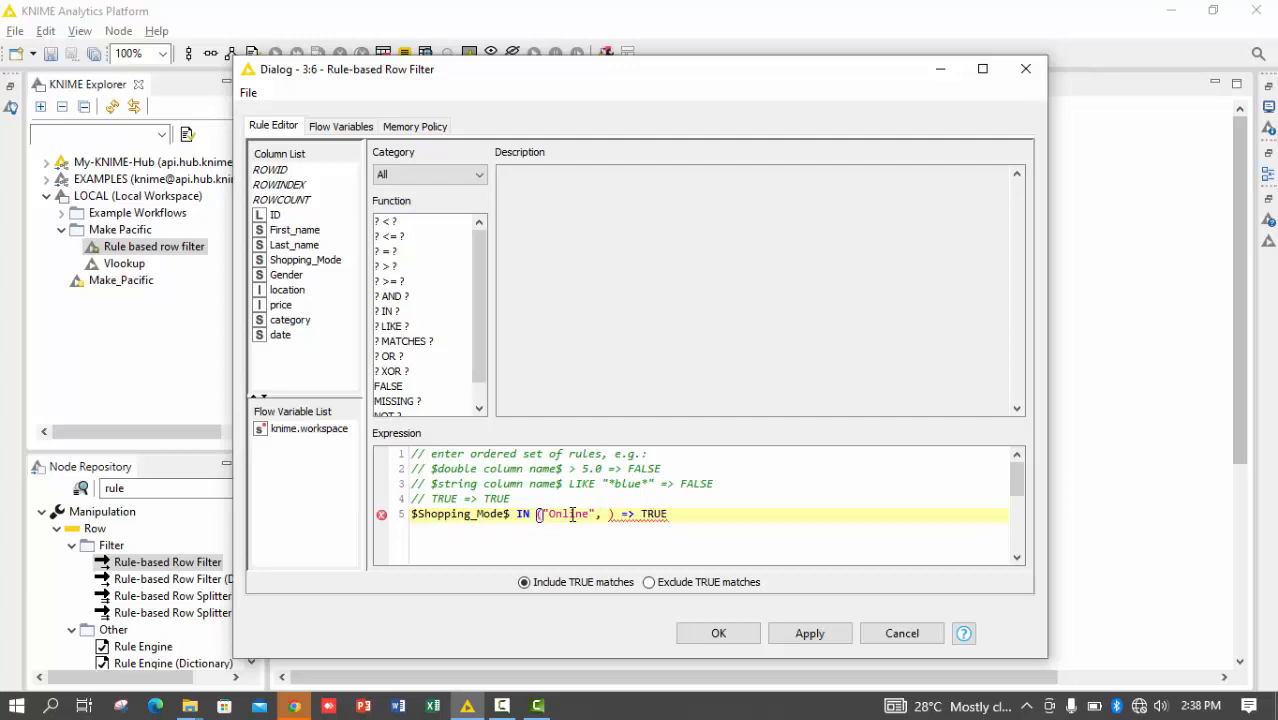
pyautogui.click(1015, 66)
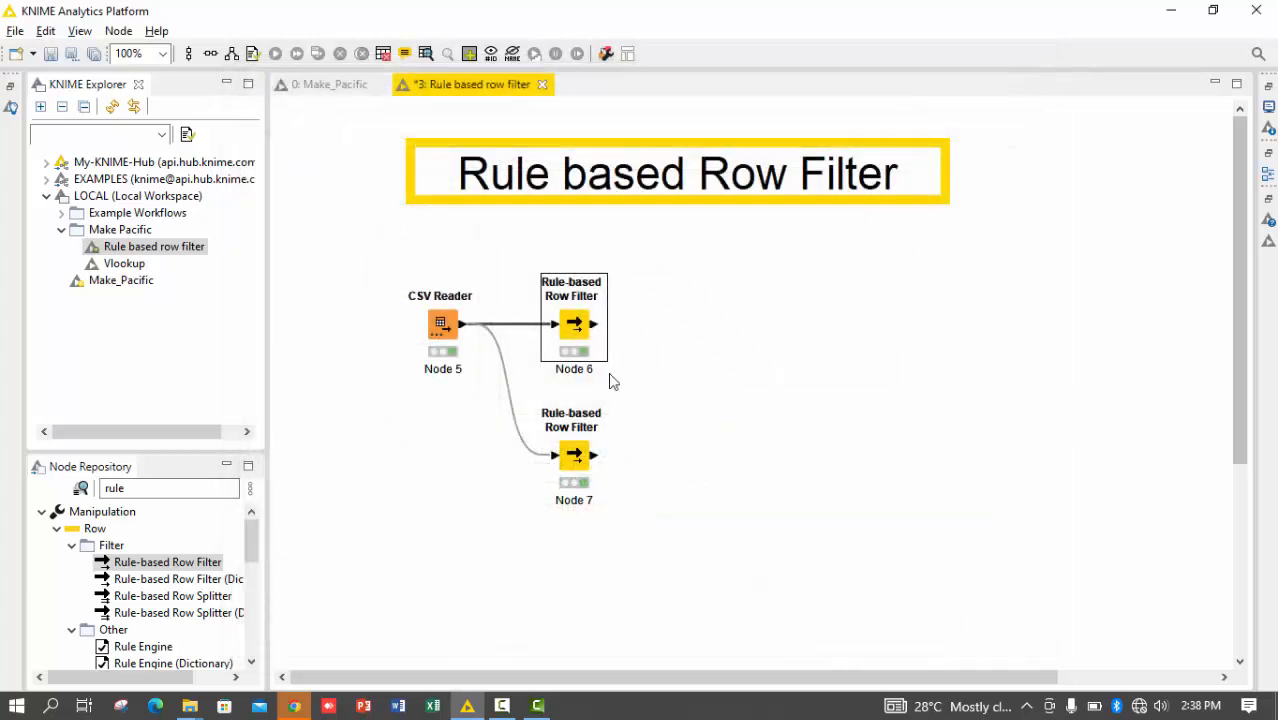
# Review the copied Rule-based Row Filter's LIKE "*On*" rule without changes and check the first Shopping_Mode value in its filtered output
pyautogui.doubleClick(573, 458)
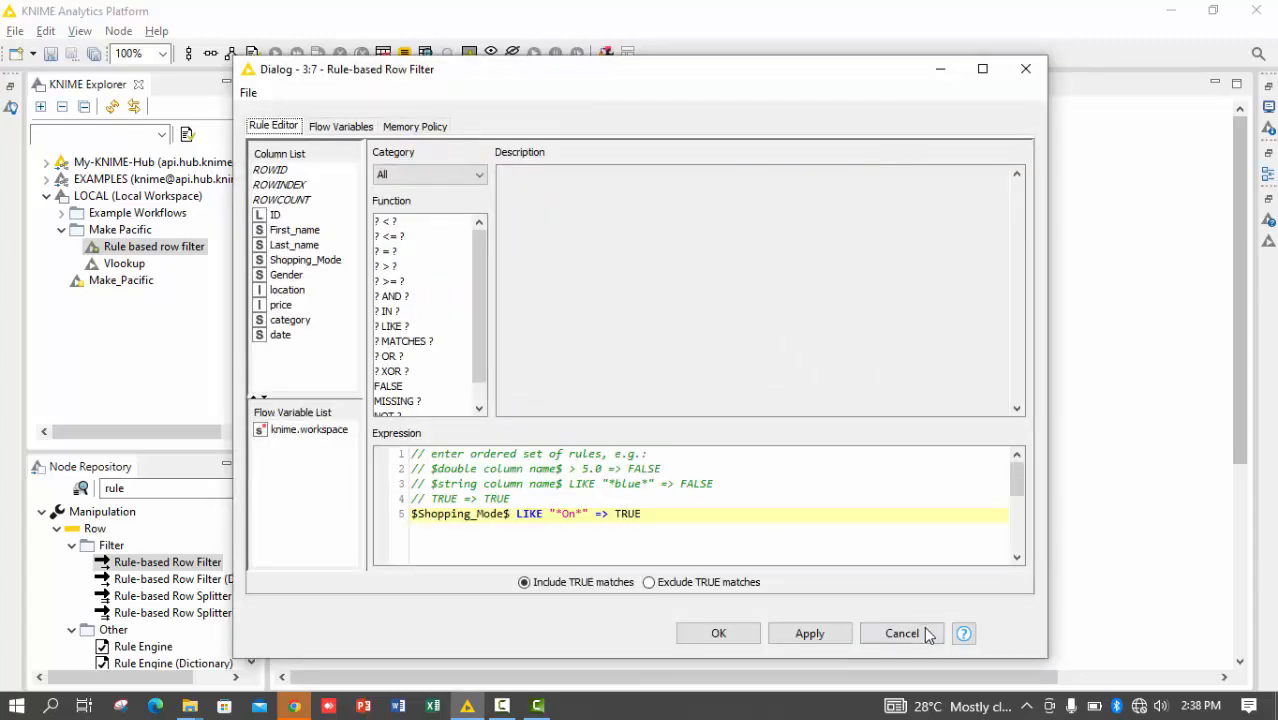
pyautogui.click(905, 625)
pyautogui.rightClick(565, 457)
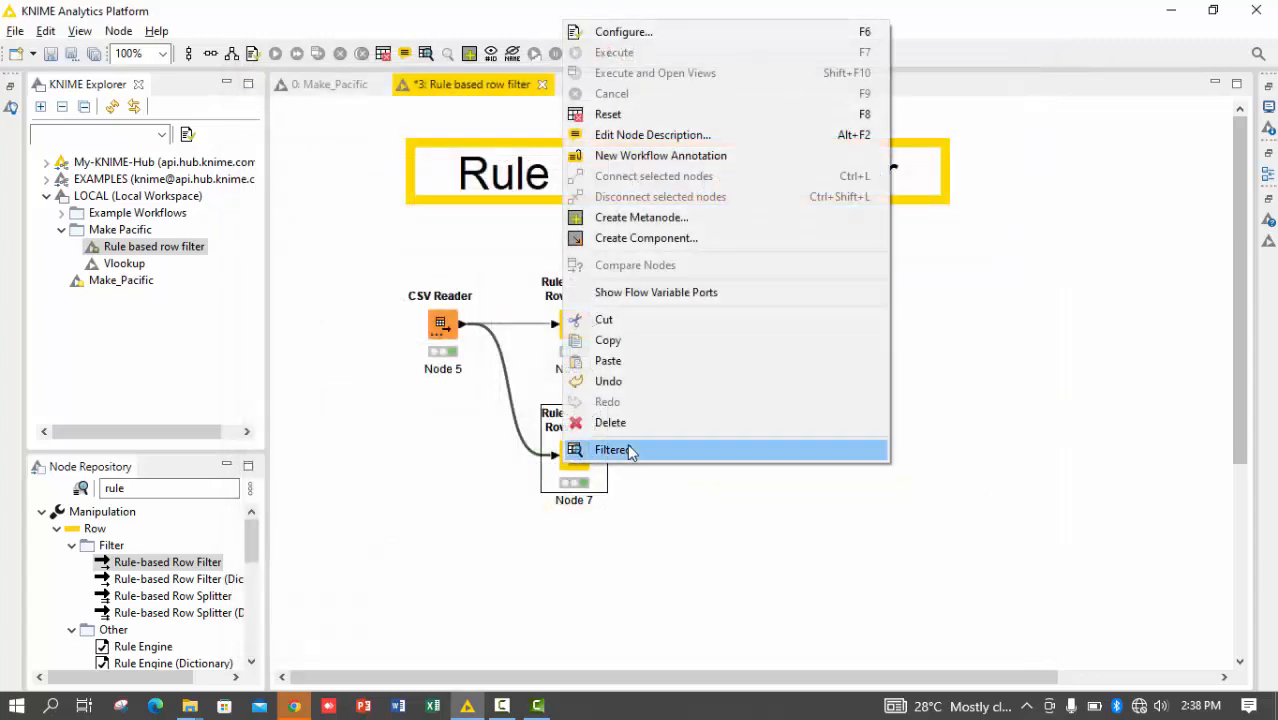
pyautogui.click(631, 448)
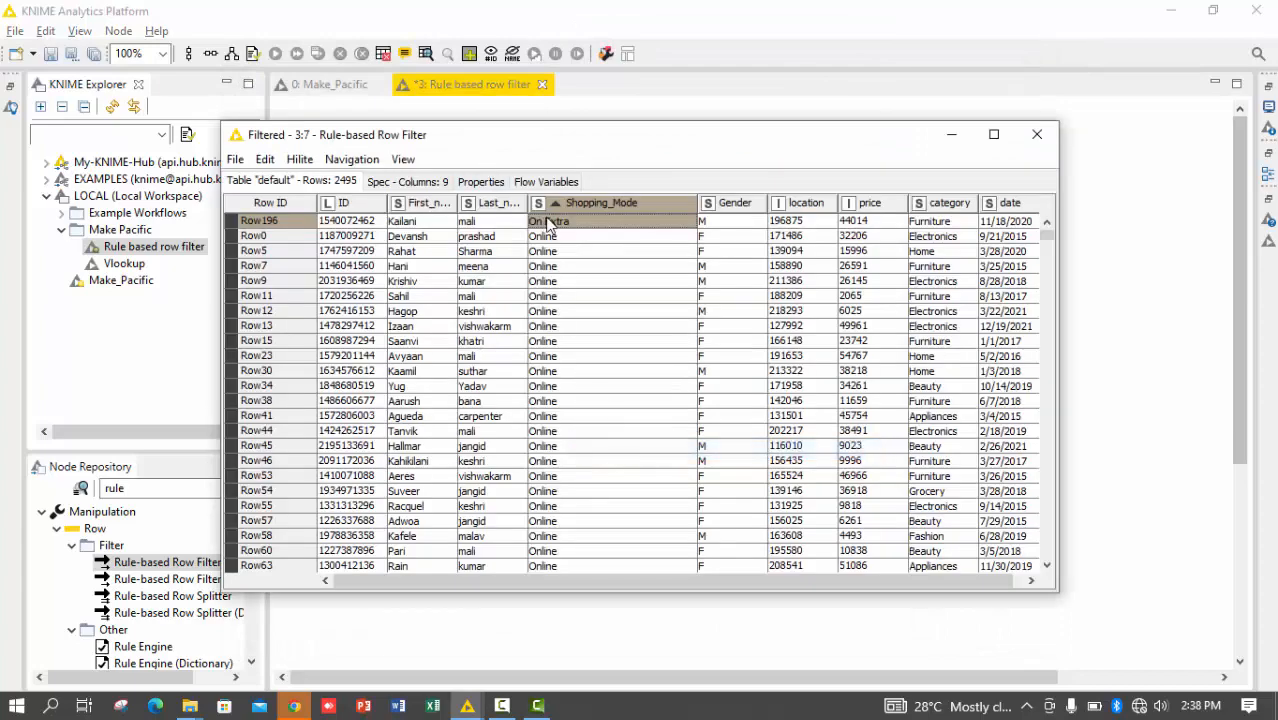
pyautogui.click(1037, 134)
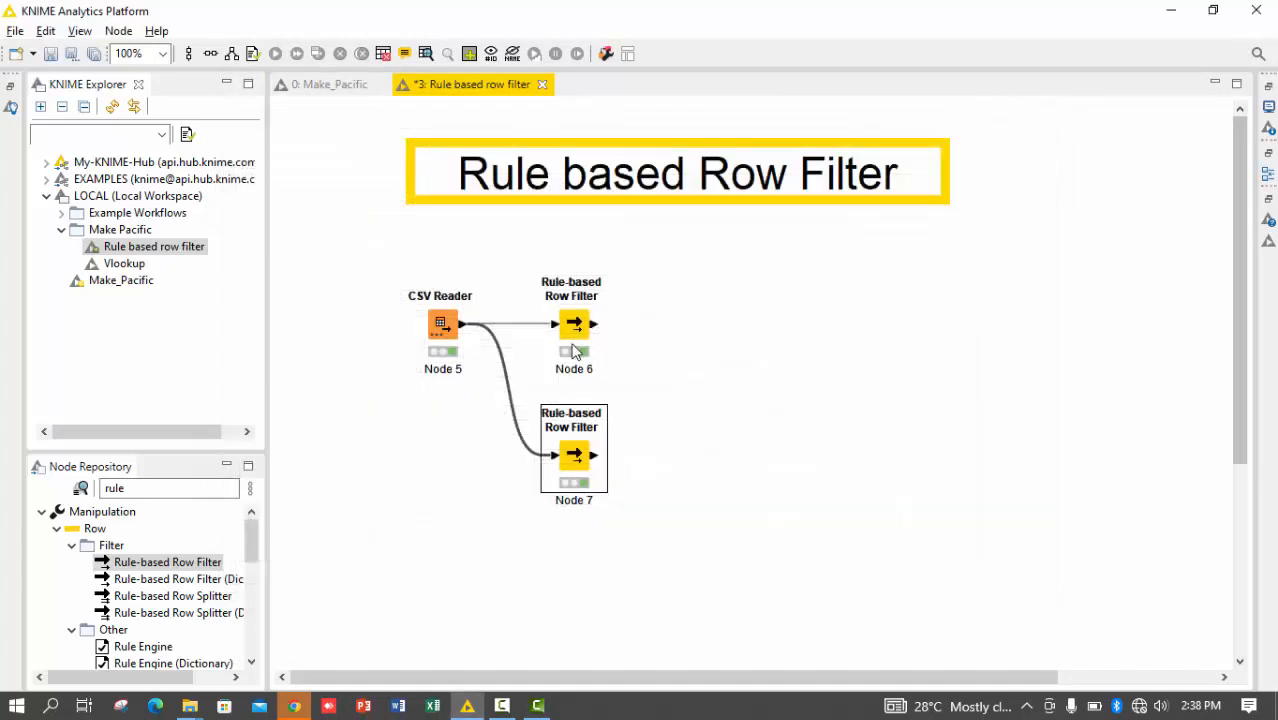
# Add "On Extra" after "Online" in the IN list of the original Rule-based Row Filter (Node 6) and re-execute the node
pyautogui.click(574, 327)
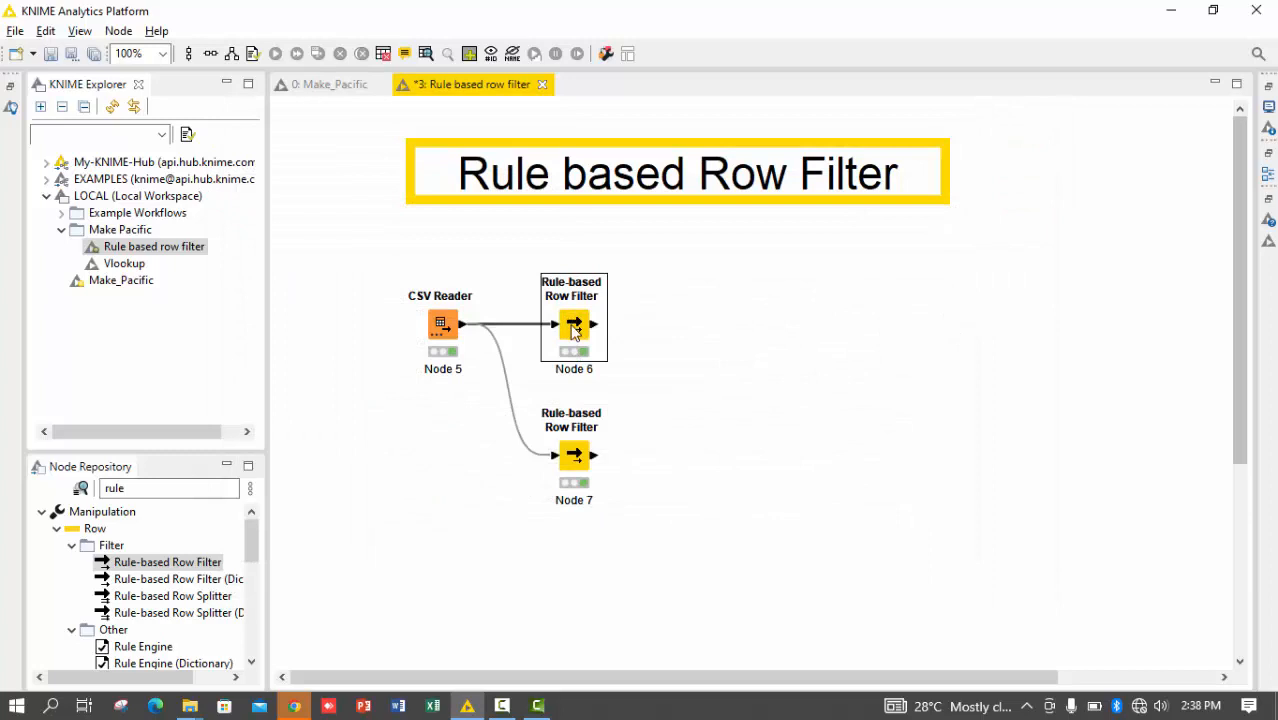
pyautogui.doubleClick(574, 328)
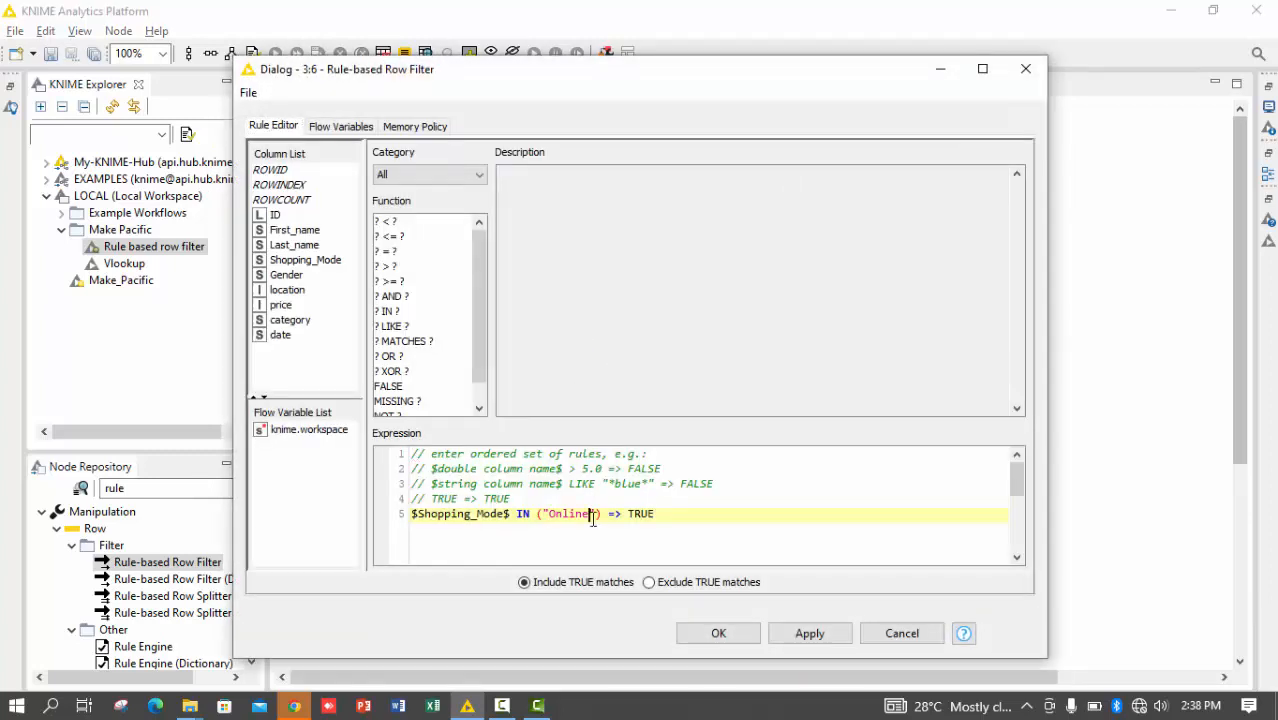
pyautogui.doubleClick(590, 516)
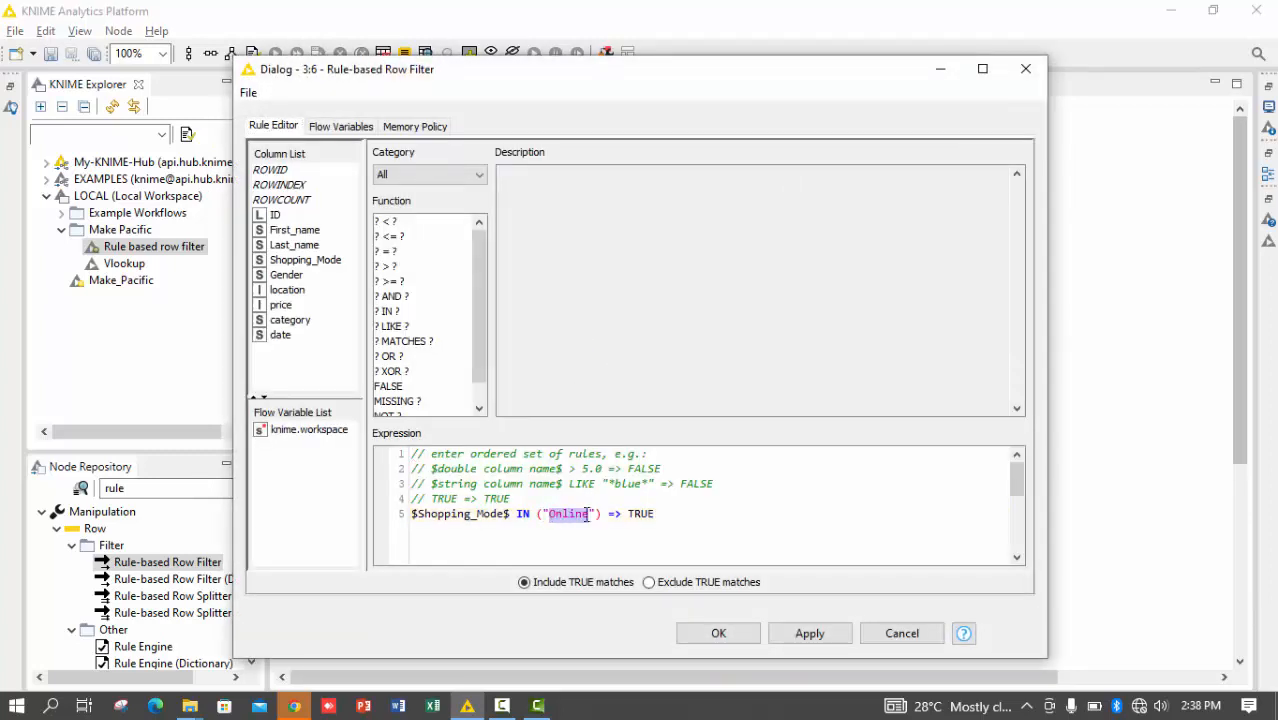
pyautogui.click(597, 514)
pyautogui.write(', ')
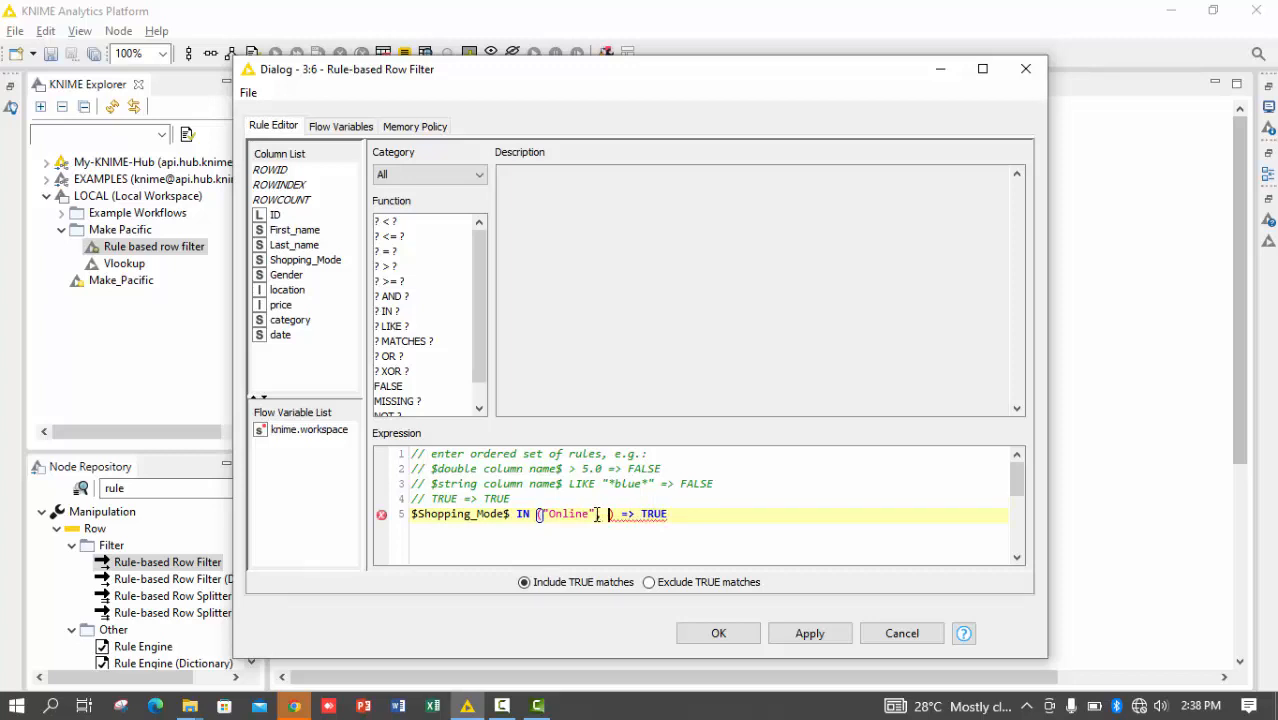
pyautogui.write('"On Extra')
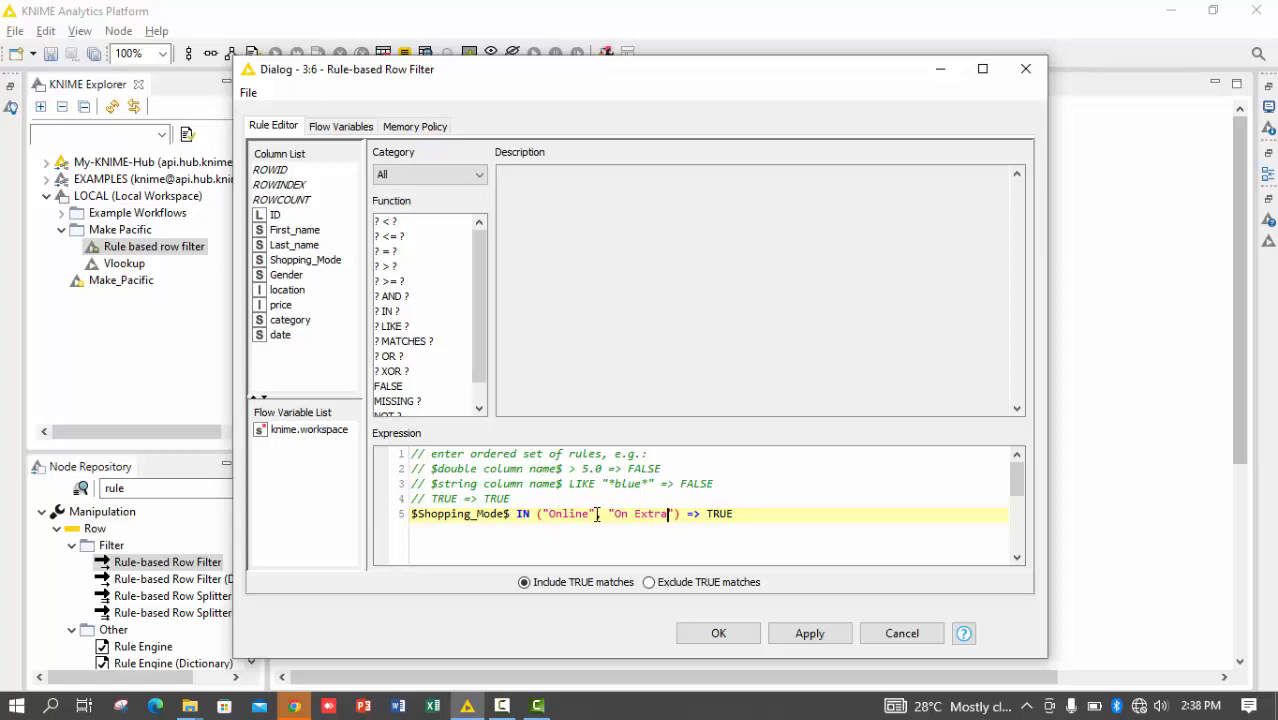
pyautogui.hotkey('ctrl', 'Return')
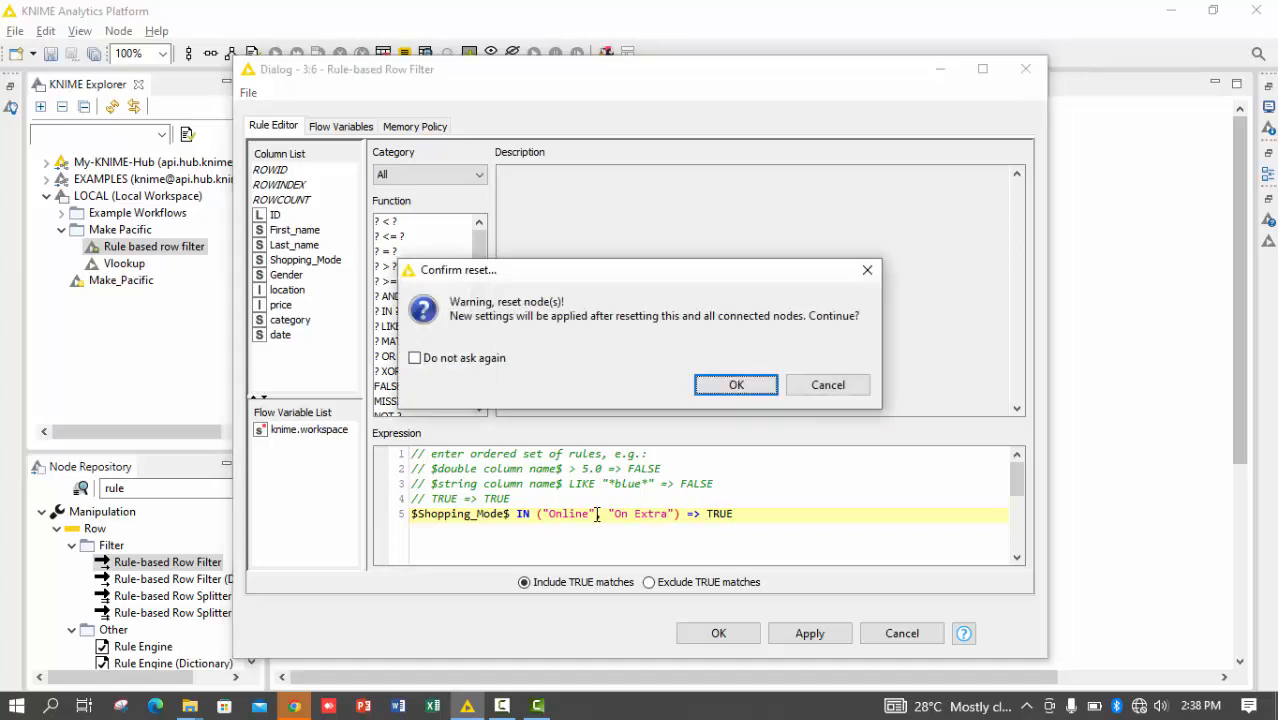
pyautogui.press('Return')
# Open Node 6's filtered output, widen Shopping_Mode and sort it in ascending order to check the matched values, closing the table when done
pyautogui.rightClick(596, 514)
pyautogui.click(597, 507)
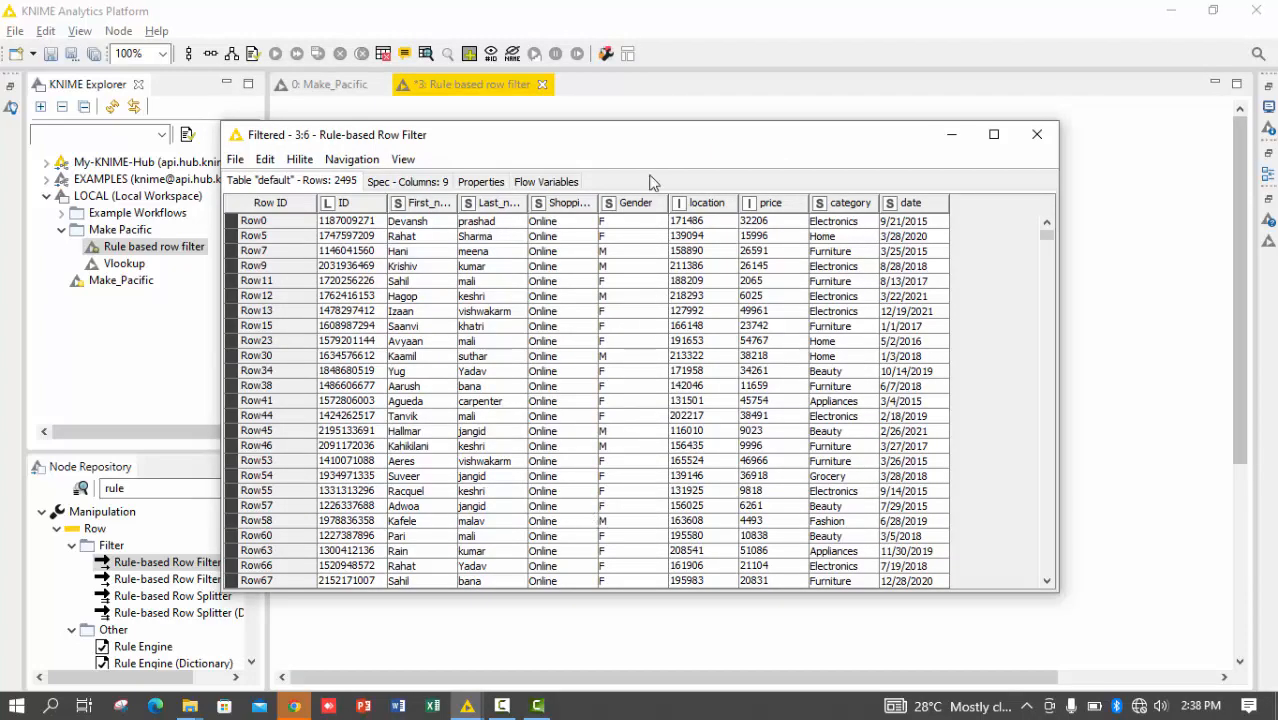
pyautogui.moveTo(633, 196); pyautogui.dragTo(640, 198)
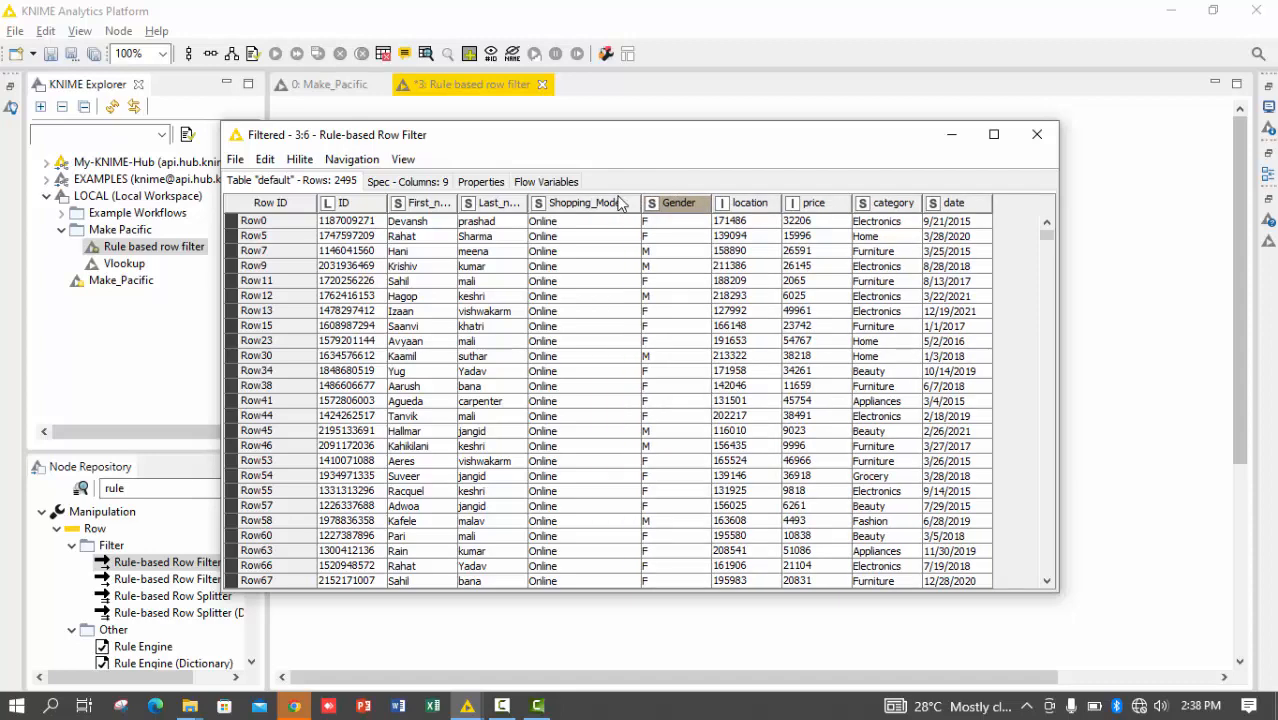
pyautogui.click(612, 203)
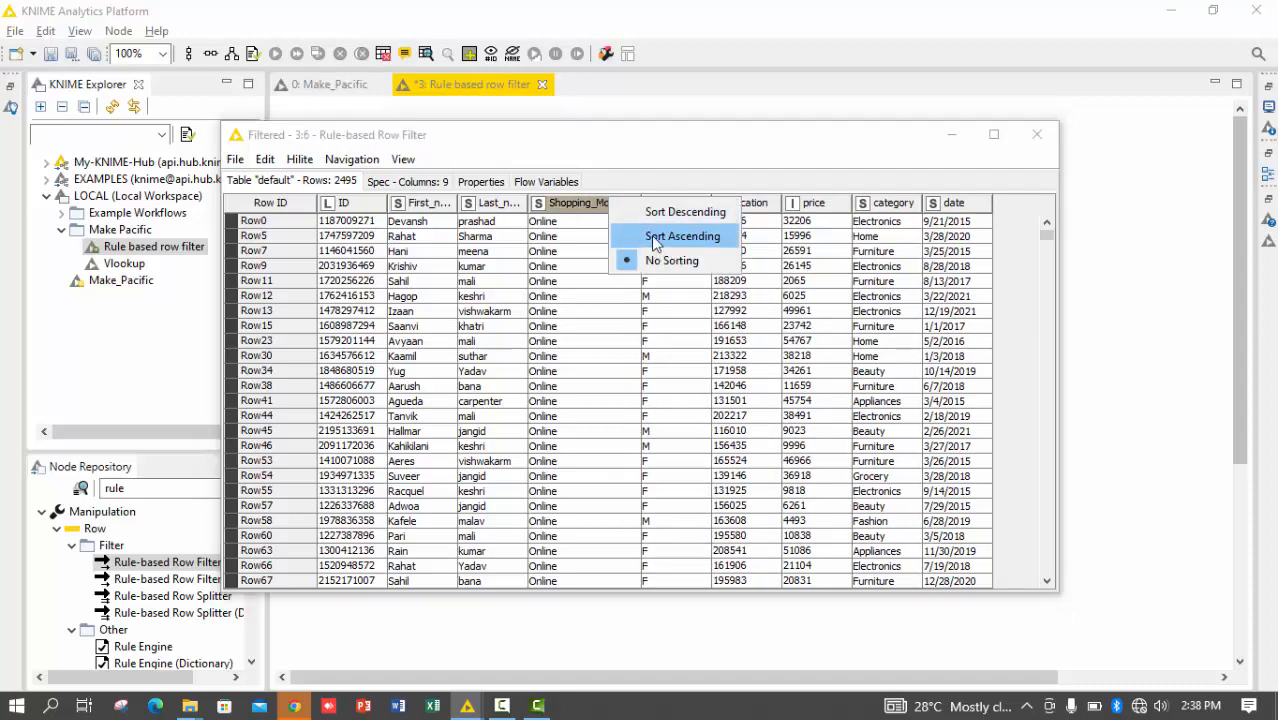
pyautogui.click(628, 237)
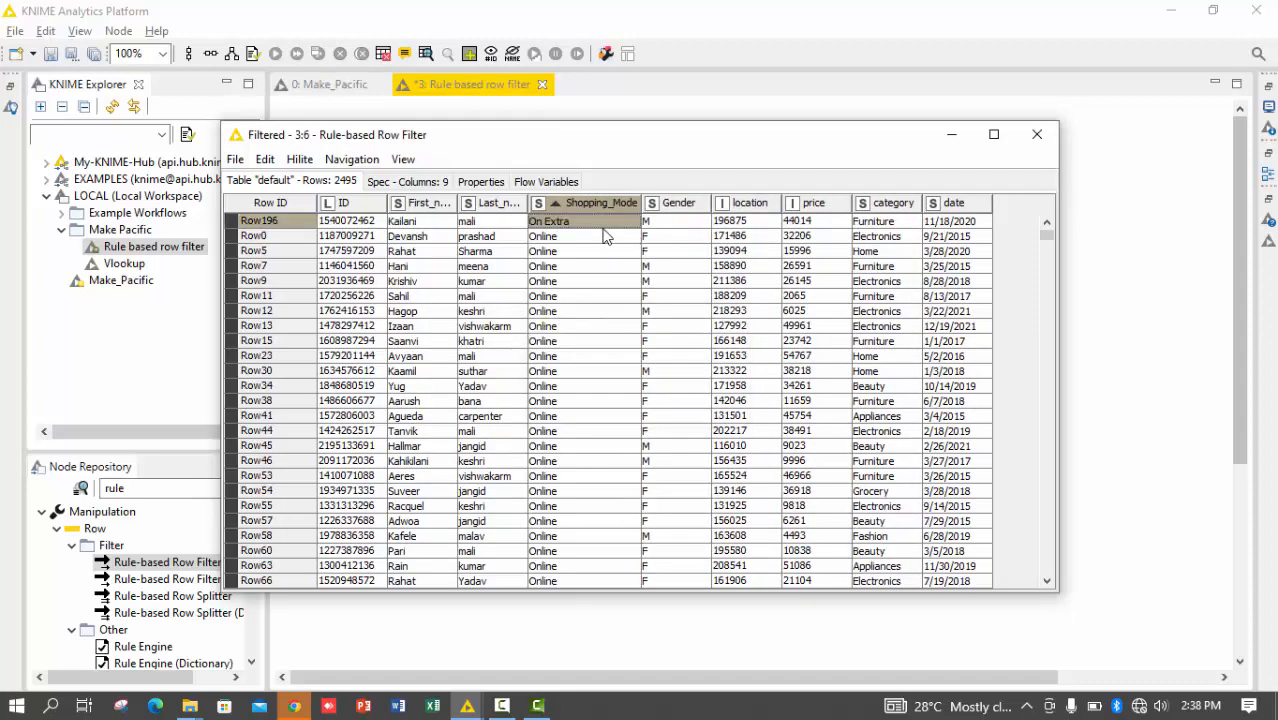
pyautogui.click(1034, 134)
pyautogui.click(566, 345)
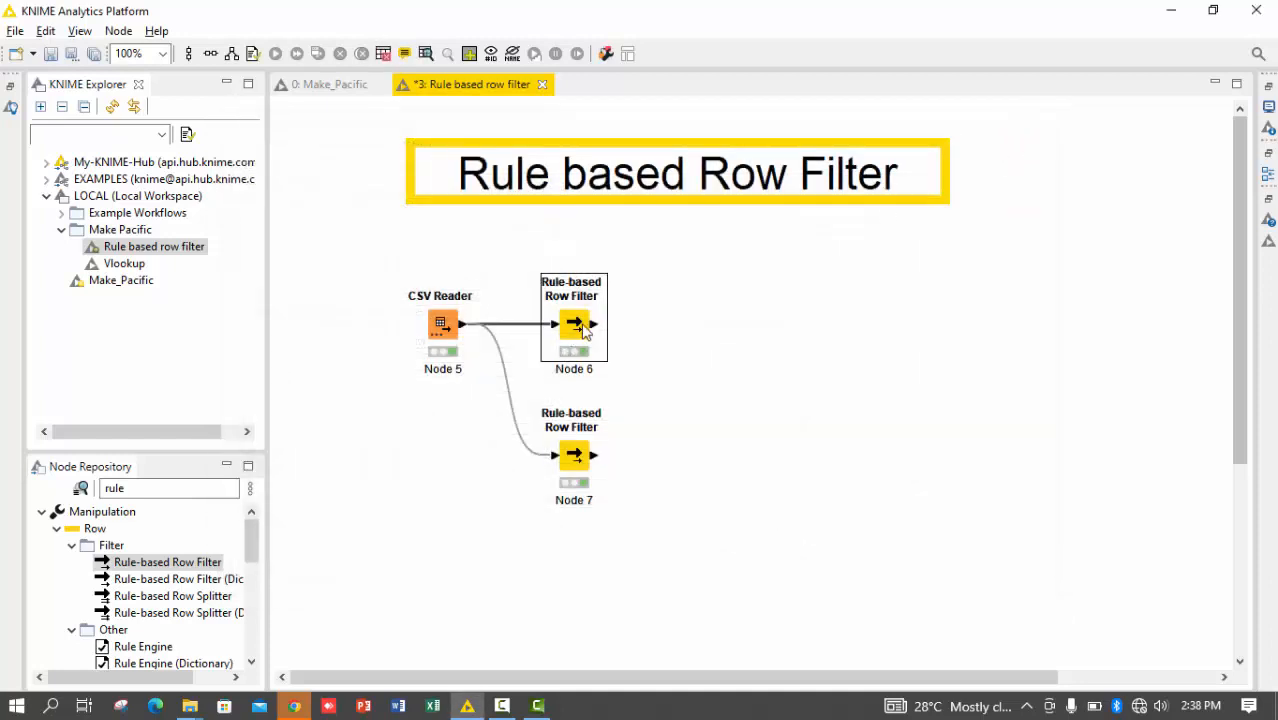
# Change the LIKE pattern in the copied Rule-based Row Filter (Node 7) to "*Off*" and re-execute the node
pyautogui.doubleClick(574, 455)
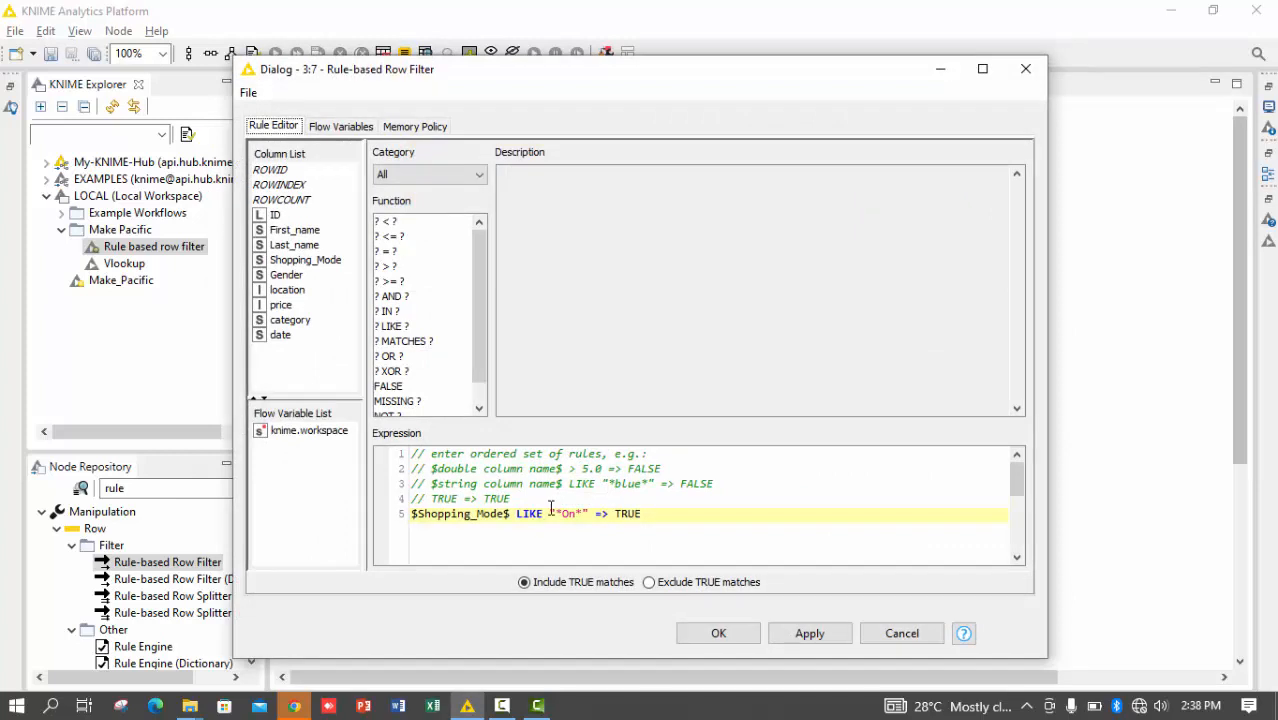
pyautogui.click(575, 513)
pyautogui.press('BackSpace')
pyautogui.press('BackSpace')
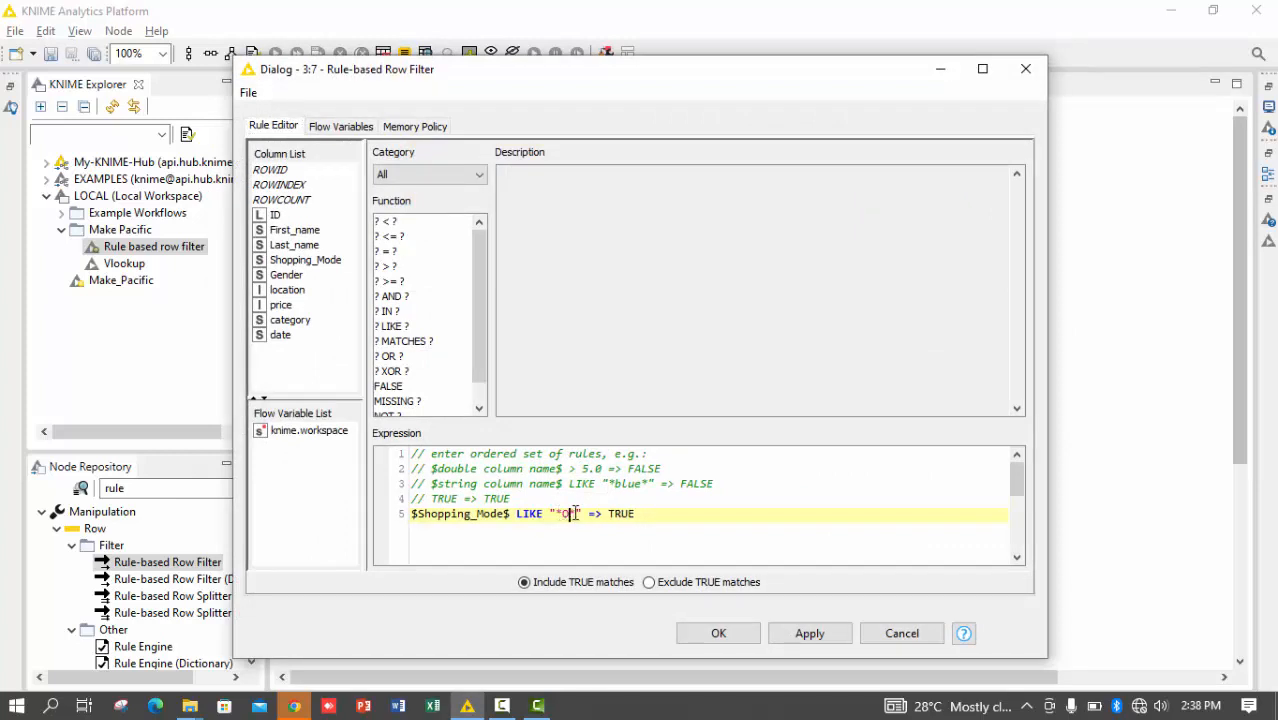
pyautogui.write('Off')
pyautogui.press('BackSpace')
pyautogui.press('BackSpace')
pyautogui.write('ff')
pyautogui.hotkey('ctrl', 'Return')
pyautogui.press('Return')
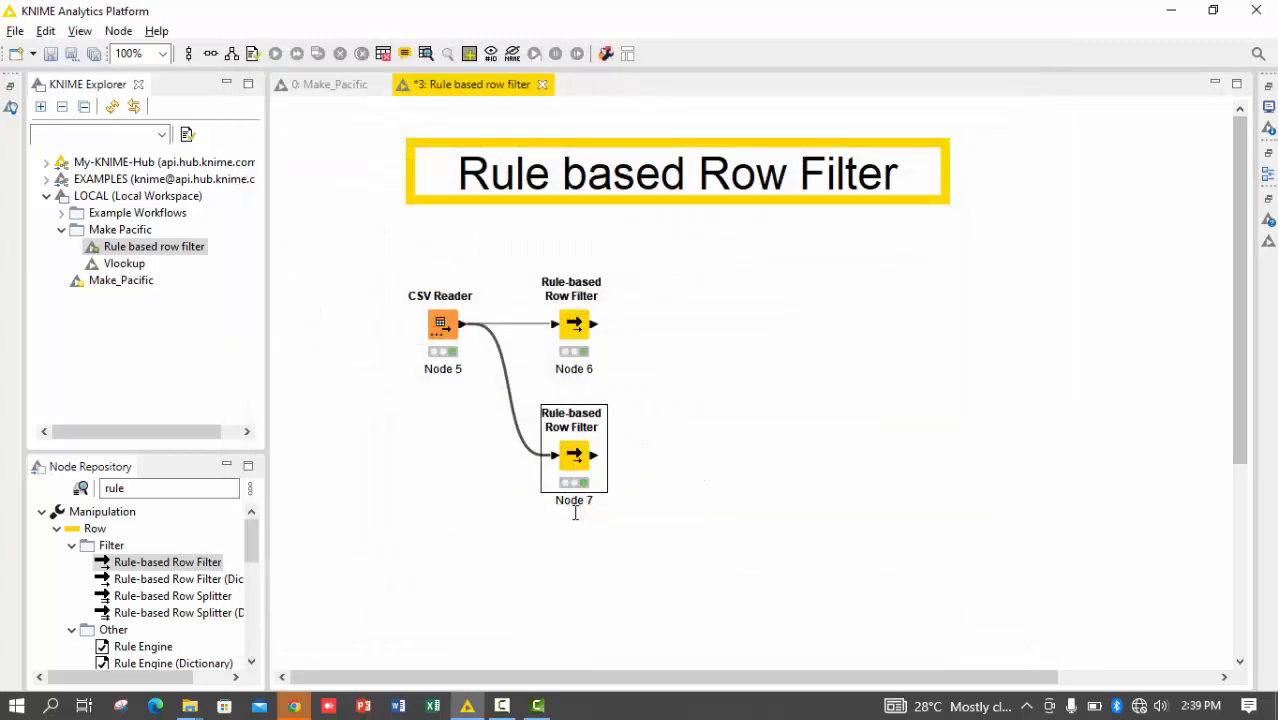
# Open Node 7's filtered output for the "*Off*" pattern and widen the Shopping_Mode column
pyautogui.rightClick(575, 513)
pyautogui.click(585, 505)
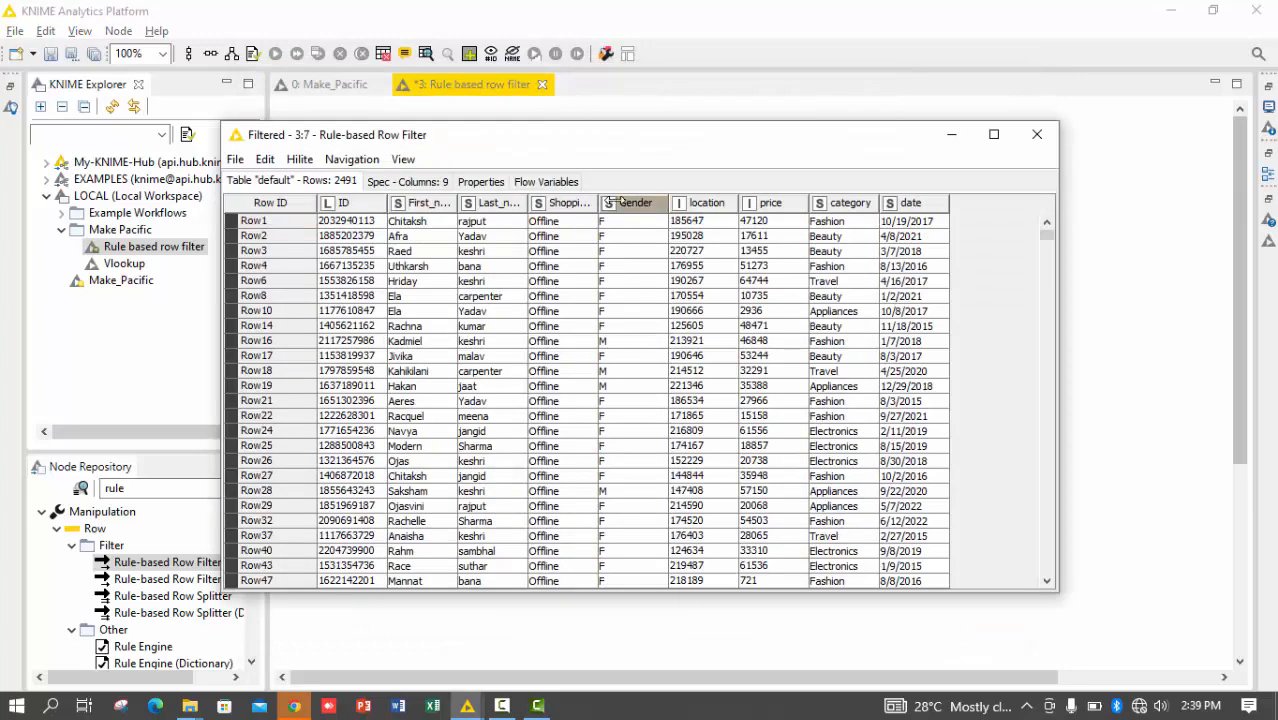
pyautogui.moveTo(599, 203); pyautogui.dragTo(637, 203)
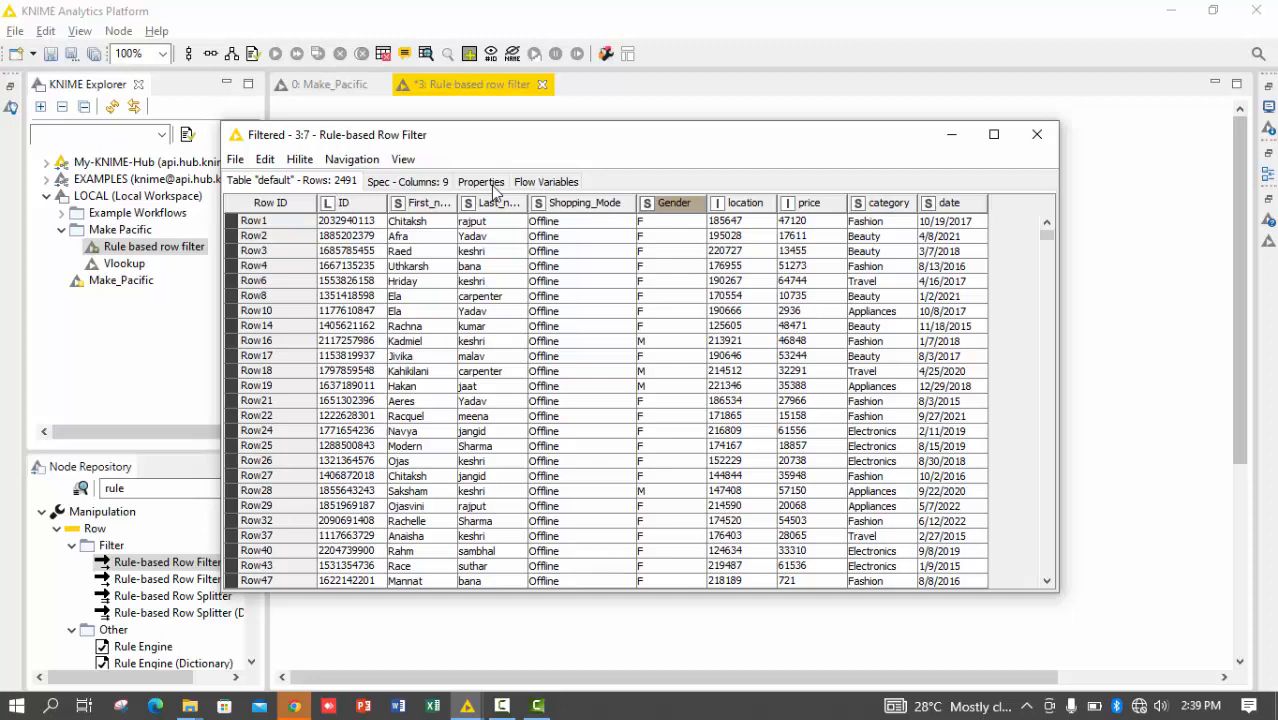
# Sort Node 7's output by Shopping_Mode in ascending and descending order to examine the matched values, and close the table
pyautogui.rightClick(612, 201)
pyautogui.click(660, 240)
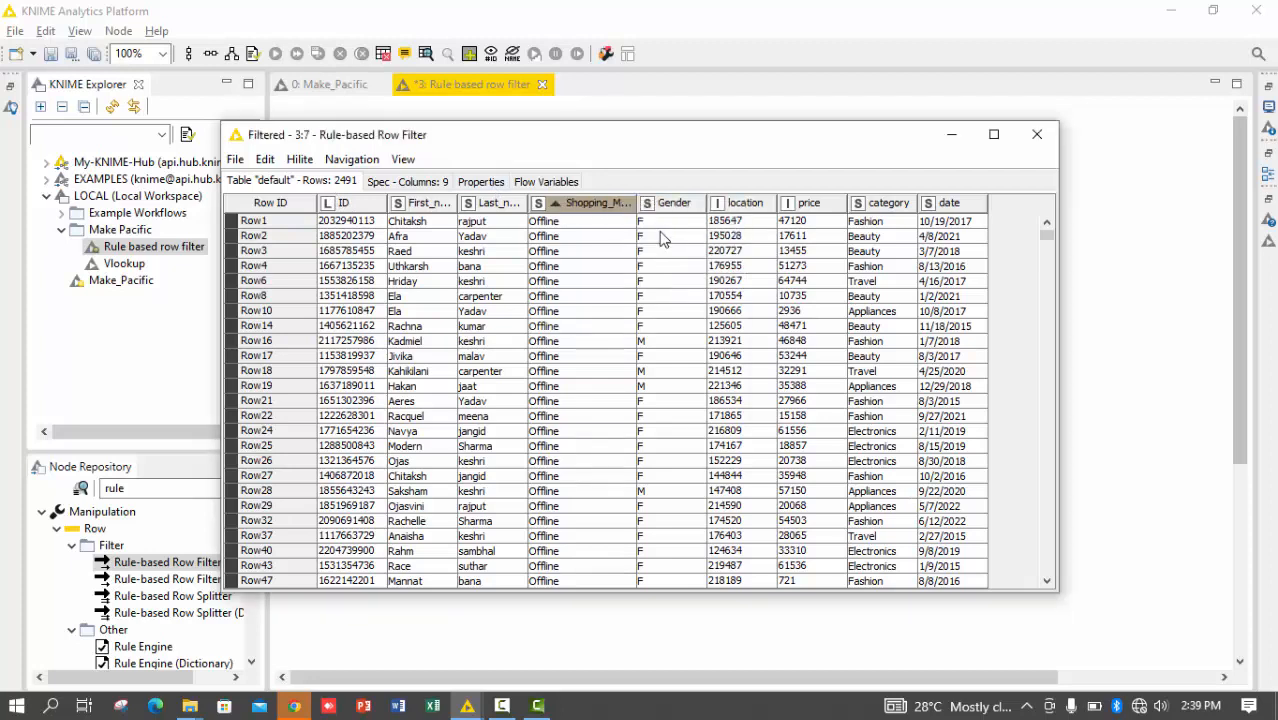
pyautogui.click(628, 220)
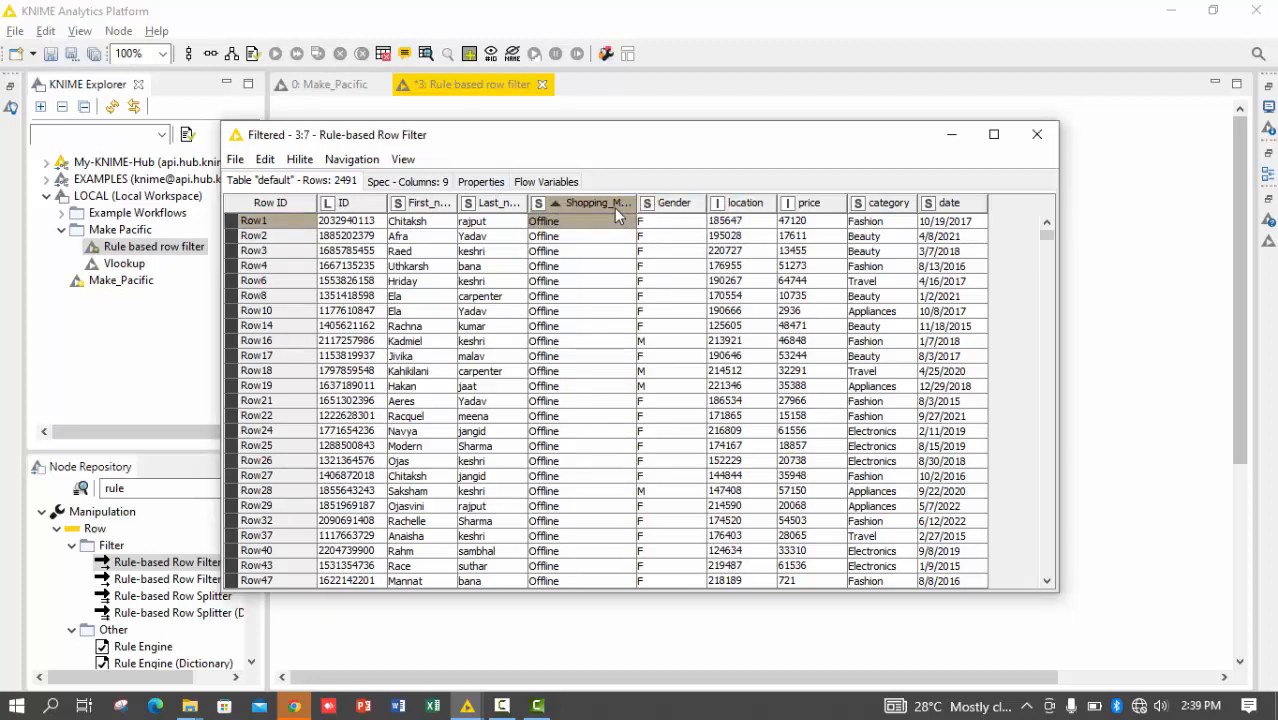
pyautogui.rightClick(614, 208)
pyautogui.click(633, 220)
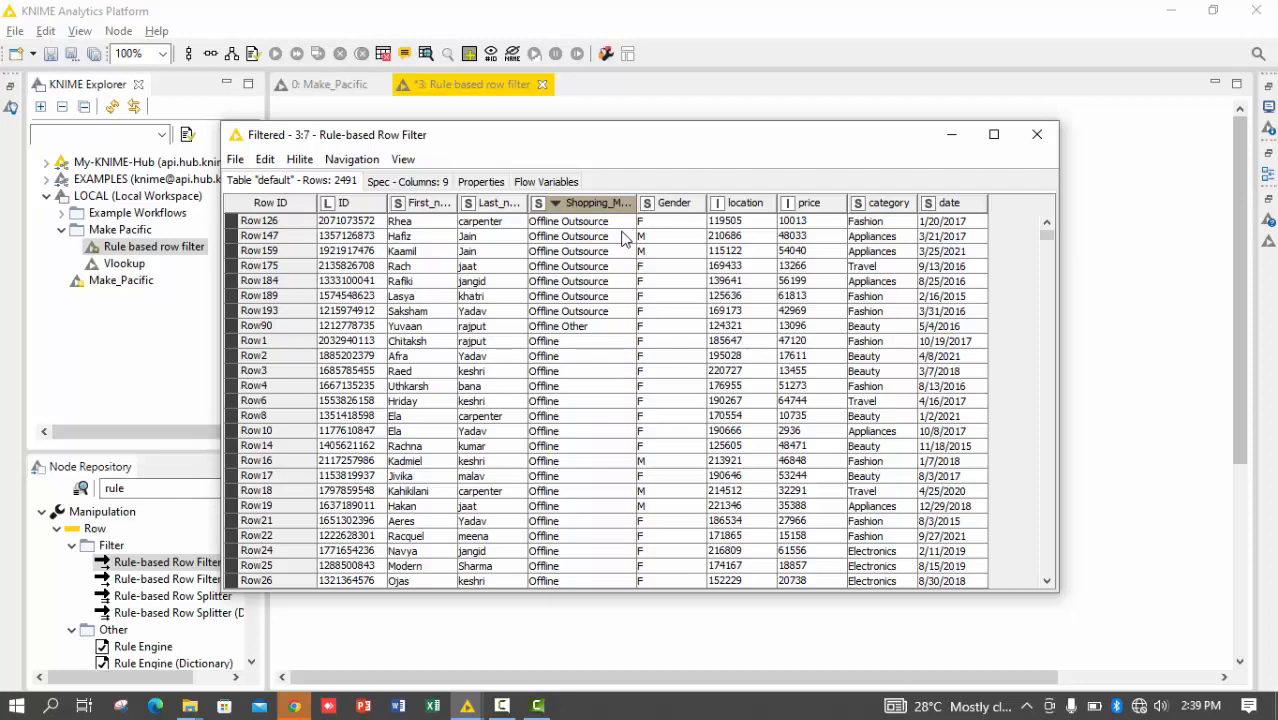
pyautogui.click(1037, 134)
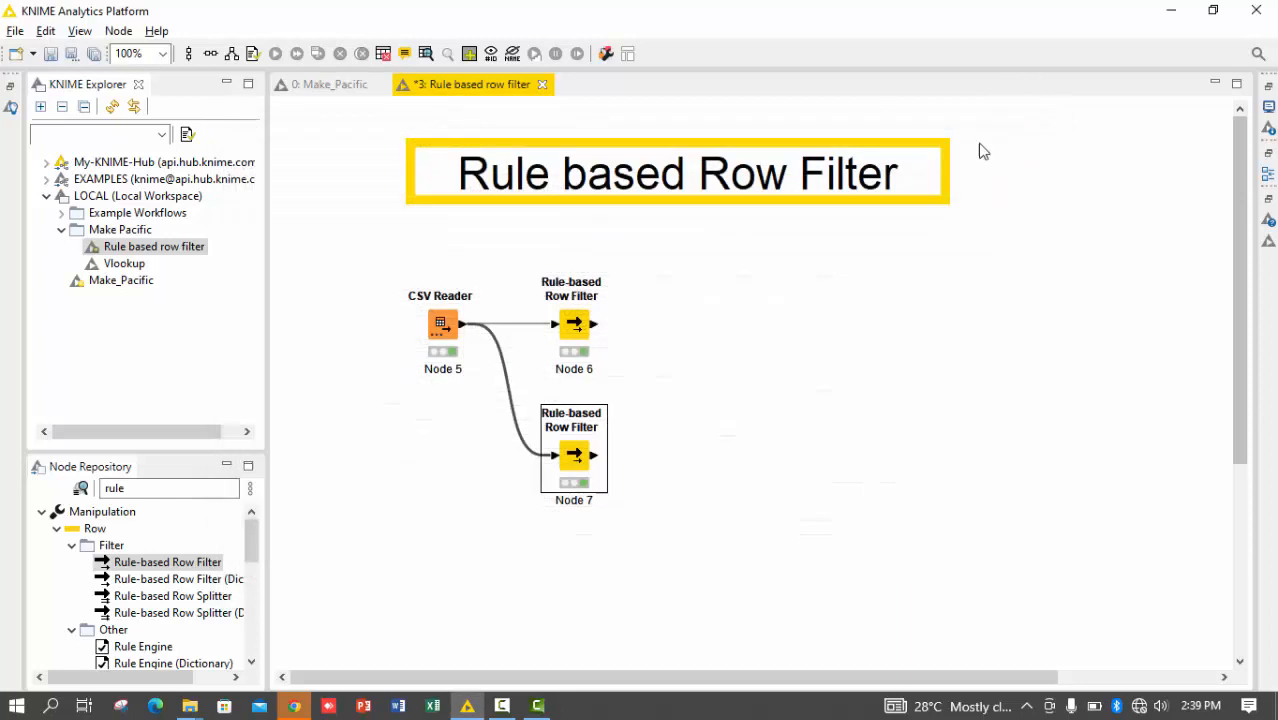
# Reduce the IN list in Node 6's rule to the single value "Offline", re-execute the node and check its filtered output
pyautogui.doubleClick(575, 325)
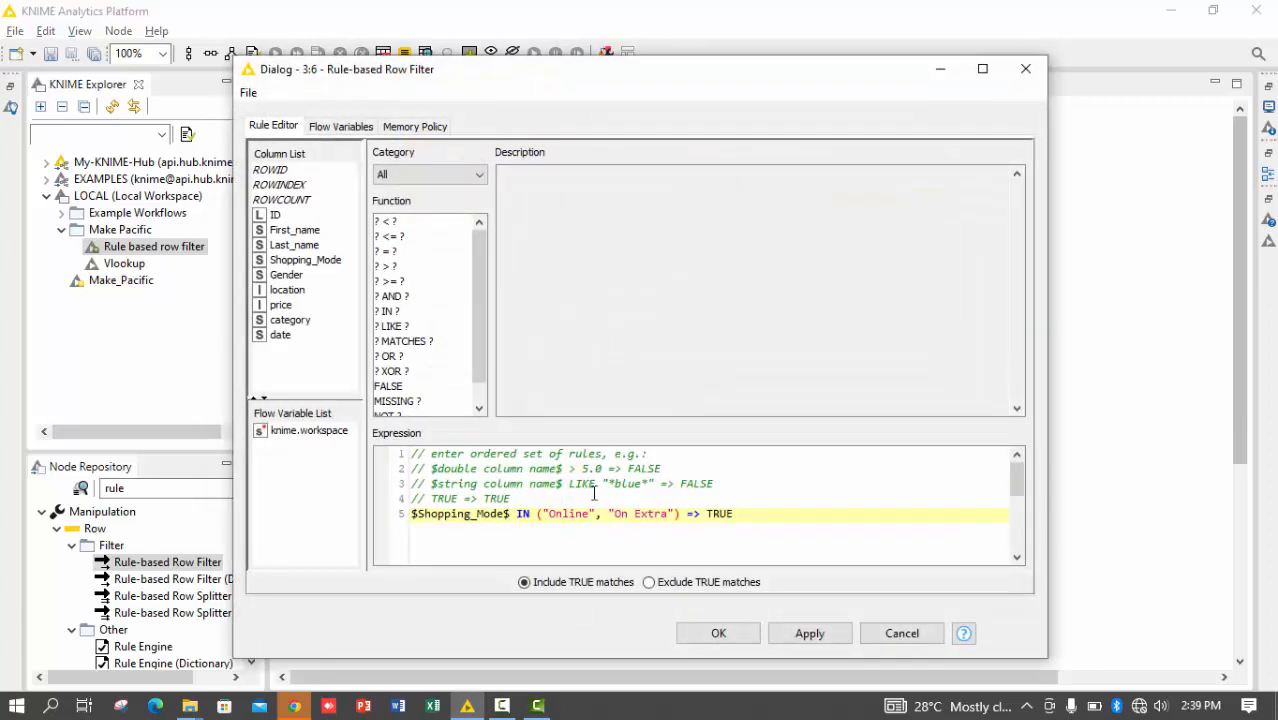
pyautogui.click(667, 518)
pyautogui.press('BackSpace')
pyautogui.press('BackSpace')
pyautogui.press('BackSpace')
pyautogui.press('BackSpace')
pyautogui.press('BackSpace')
pyautogui.press('BackSpace')
pyautogui.press('BackSpace')
pyautogui.press('BackSpace')
pyautogui.press('BackSpace')
pyautogui.press('BackSpace')
pyautogui.press('BackSpace')
pyautogui.press('BackSpace')
pyautogui.write('"')
pyautogui.press('BackSpace')
pyautogui.press('BackSpace')
pyautogui.press('BackSpace')
pyautogui.press('BackSpace')
pyautogui.press('BackSpace')
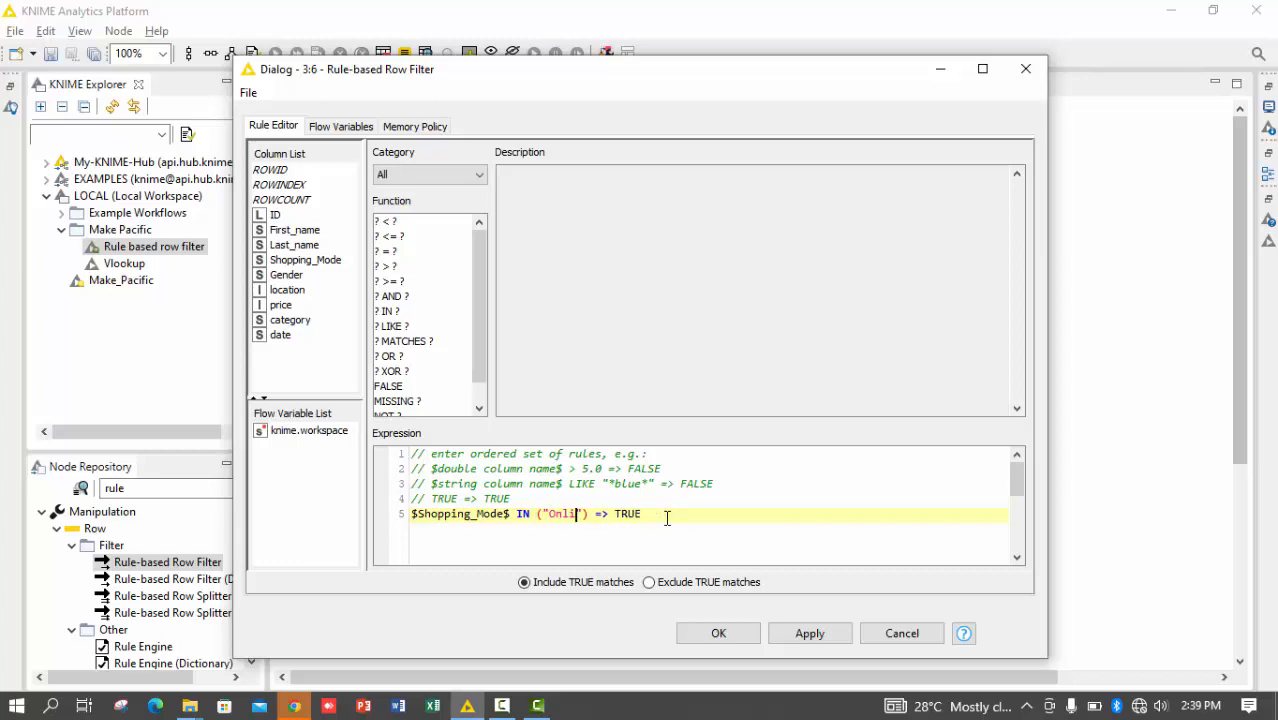
pyautogui.write('ffline')
pyautogui.hotkey('ctrl', 'Return')
pyautogui.press('Return')
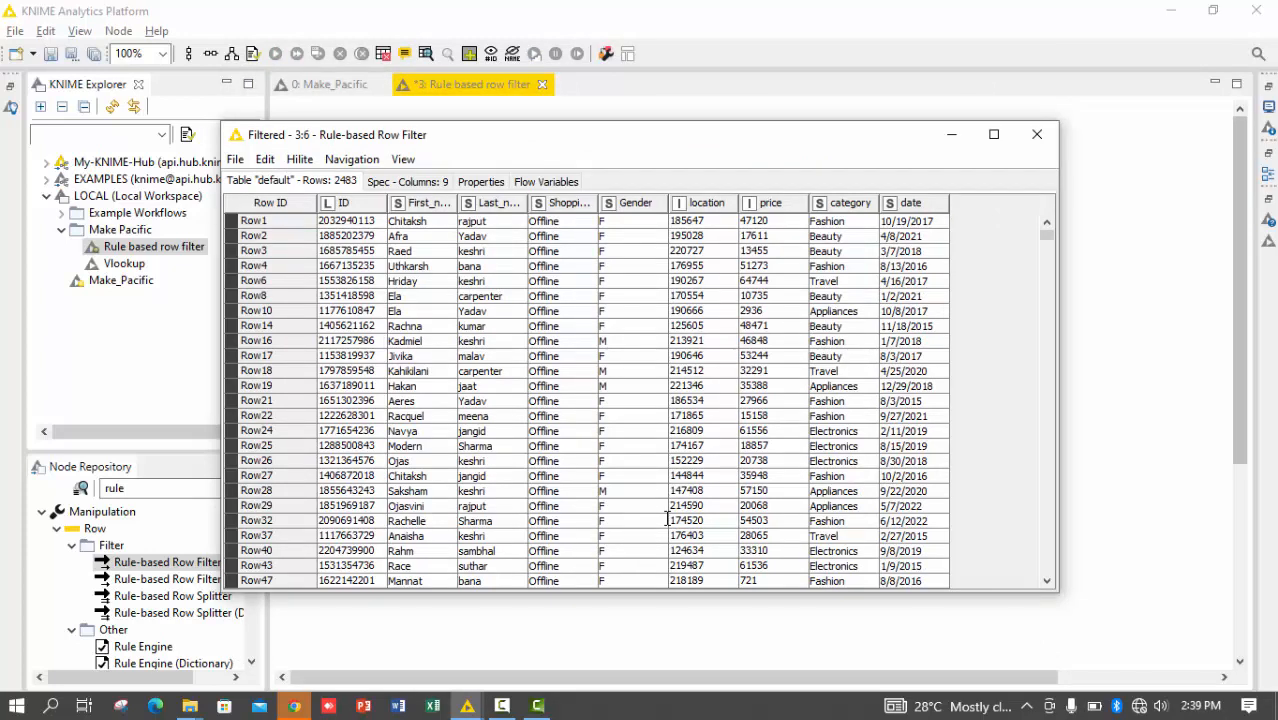
pyautogui.click(1035, 134)
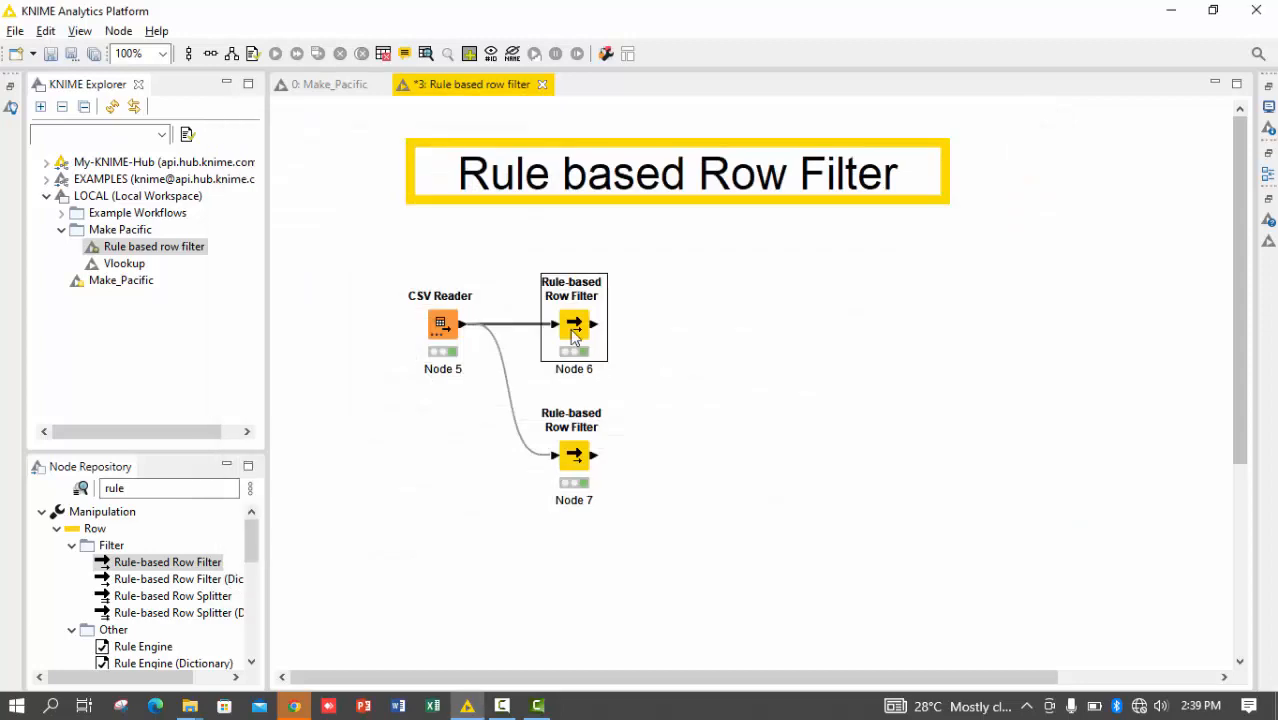
# Duplicate Node 6, place the copy below Node 7 and connect the CSV Reader's output to it
pyautogui.hotkey('ctrl', 'c')
pyautogui.hotkey('ctrl', 'v')
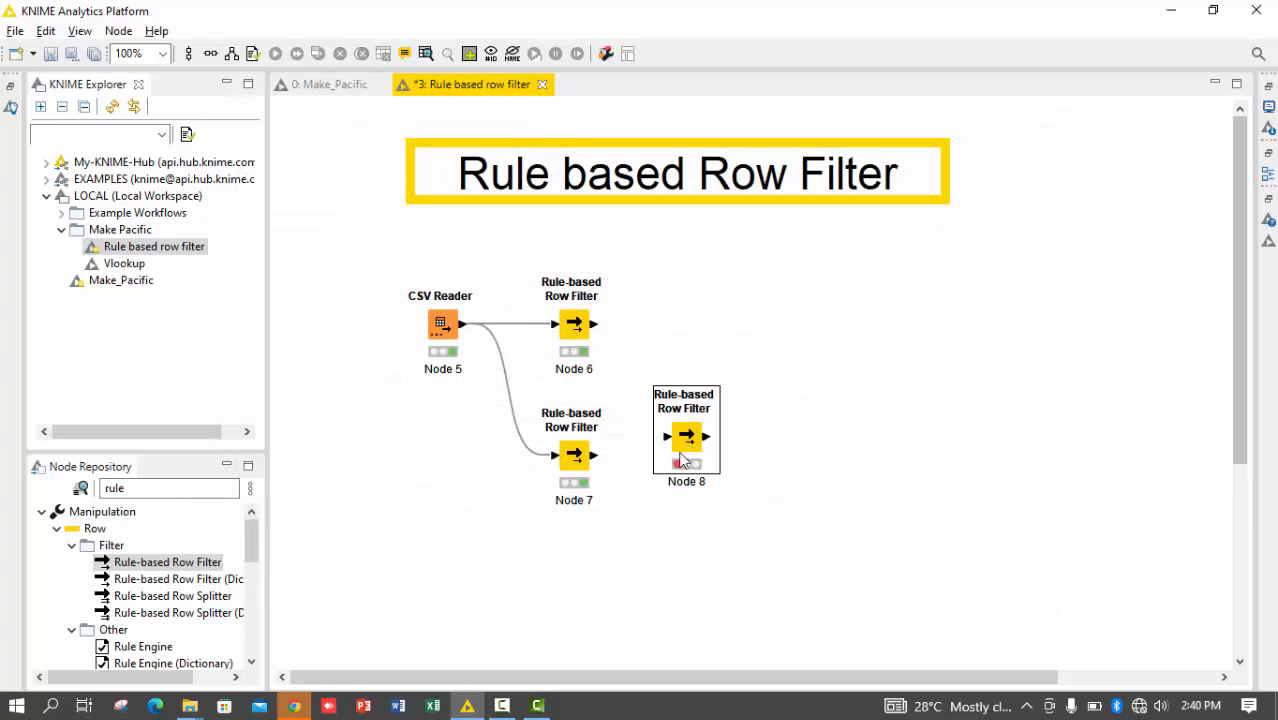
pyautogui.moveTo(680, 458); pyautogui.dragTo(568, 589)
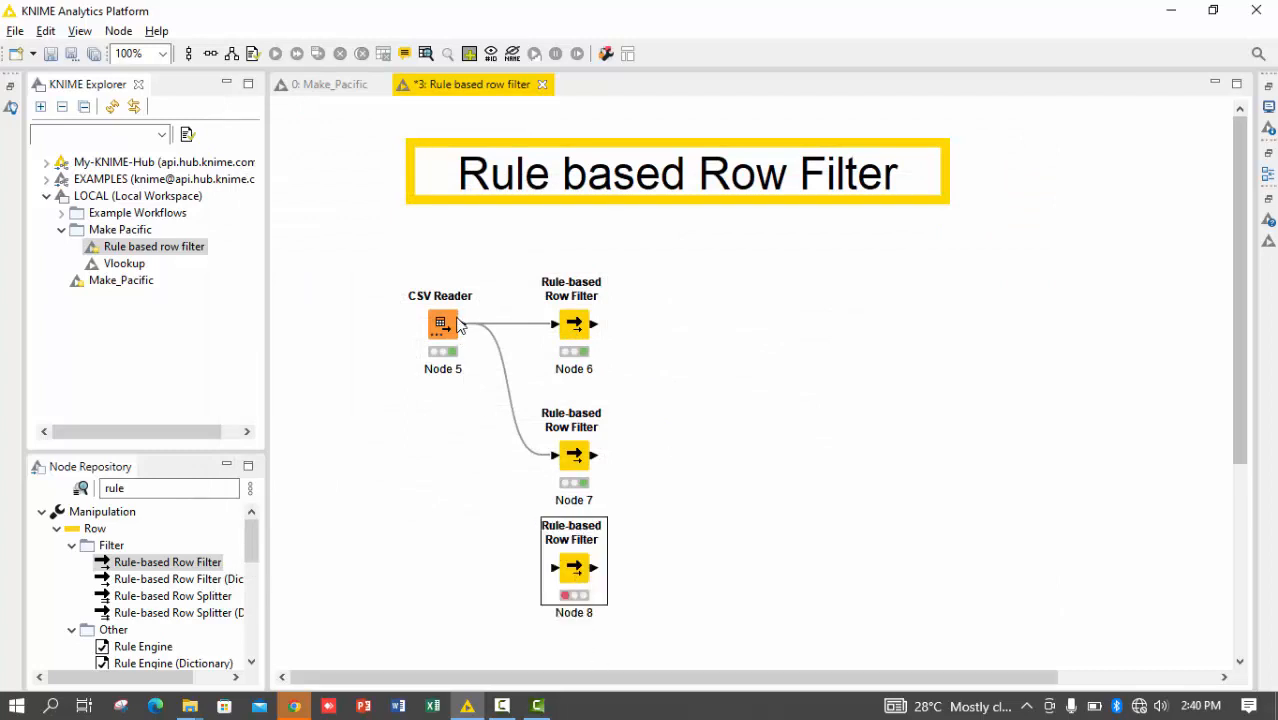
pyautogui.moveTo(460, 322); pyautogui.dragTo(556, 567)
pyautogui.click(590, 566)
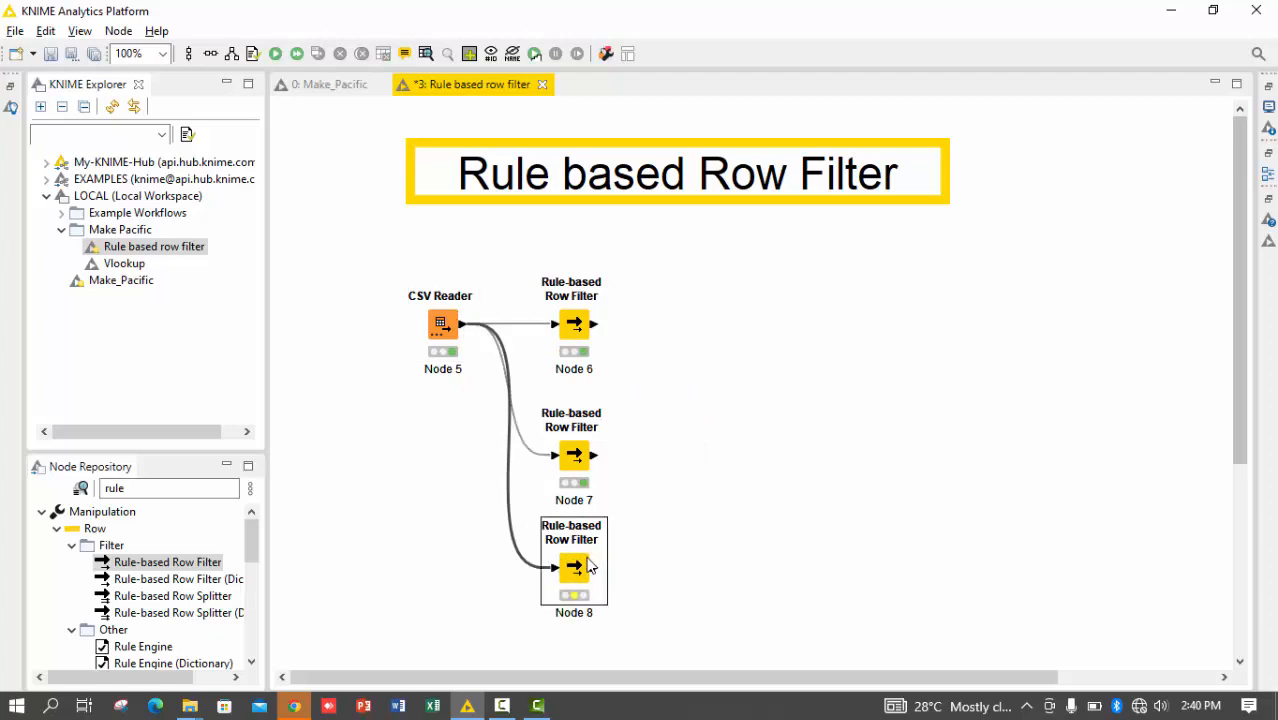
# Replace the rule condition in the new Rule-based Row Filter (Node 8) with MISSING $Shopping_Mode$ => TRUE
pyautogui.doubleClick(578, 567)
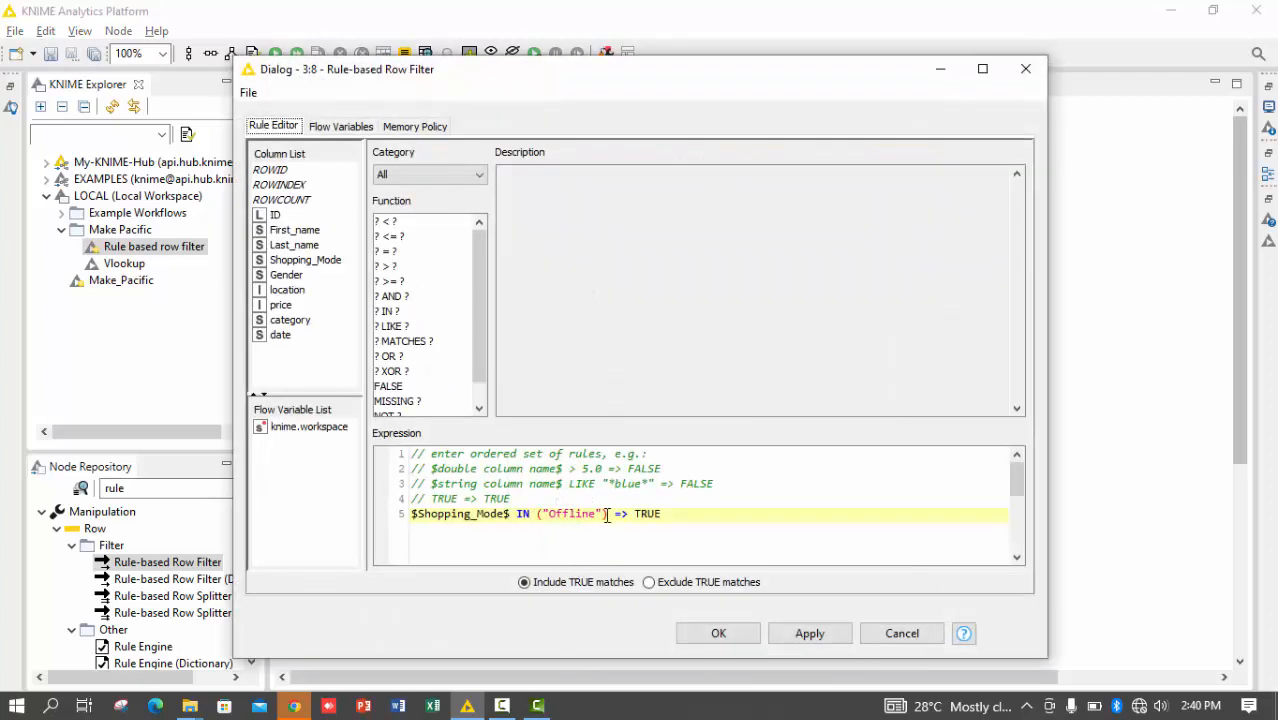
pyautogui.moveTo(606, 514); pyautogui.dragTo(409, 521)
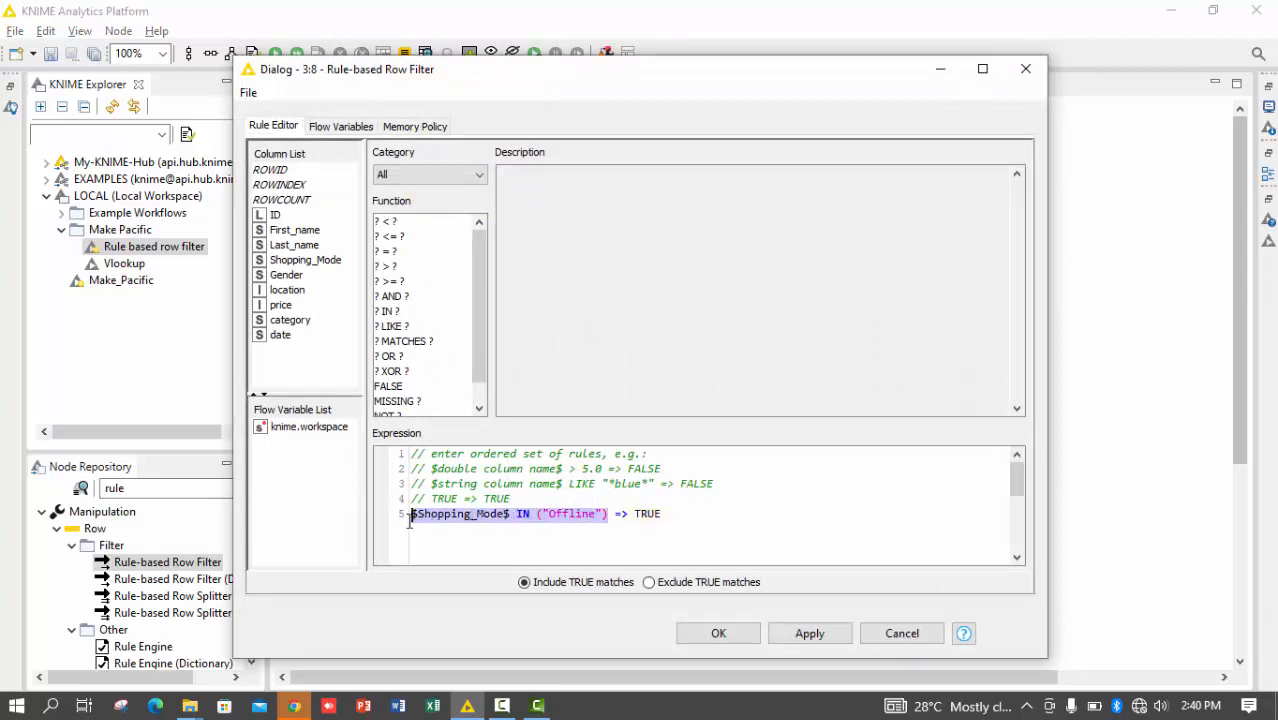
pyautogui.press('BackSpace')
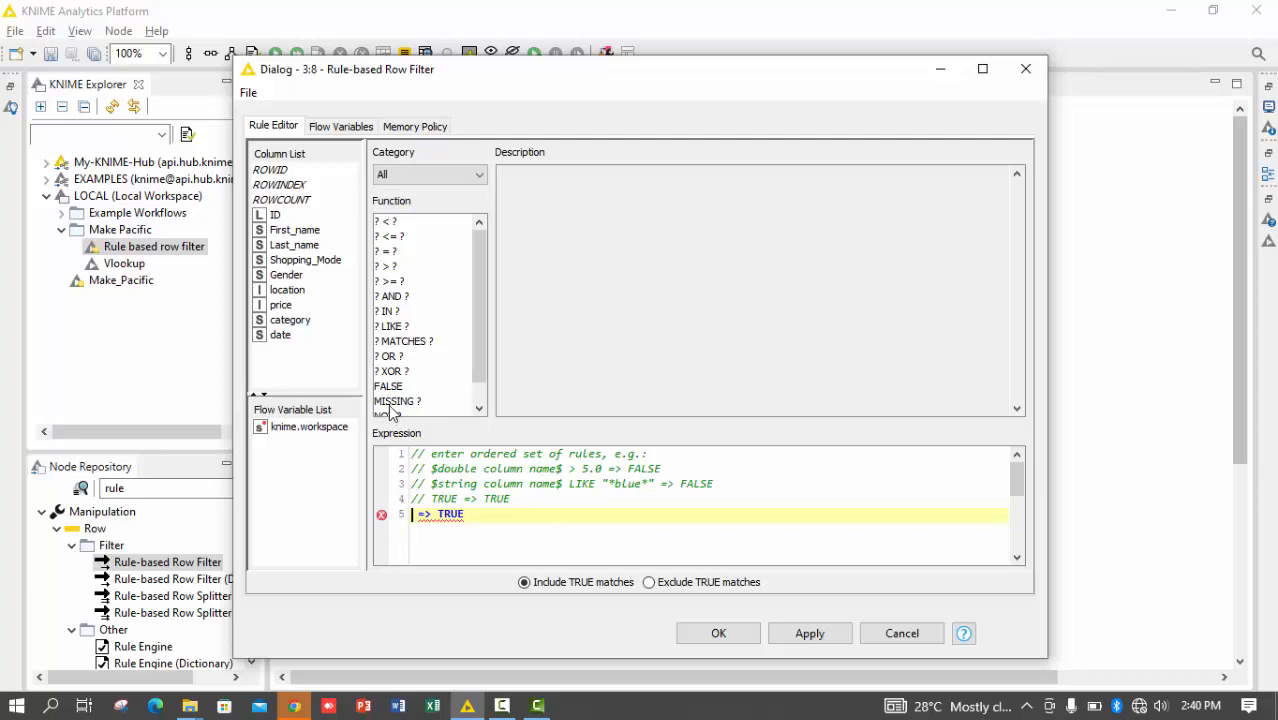
pyautogui.doubleClick(389, 402)
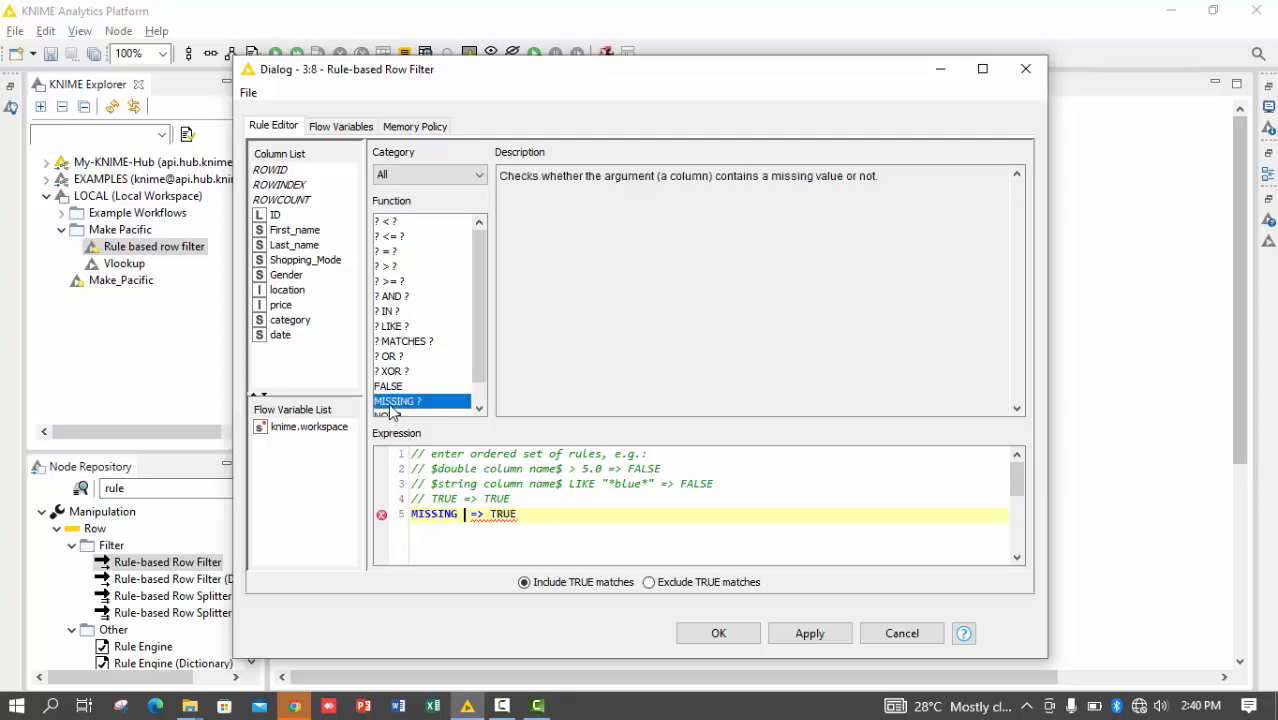
pyautogui.doubleClick(298, 262)
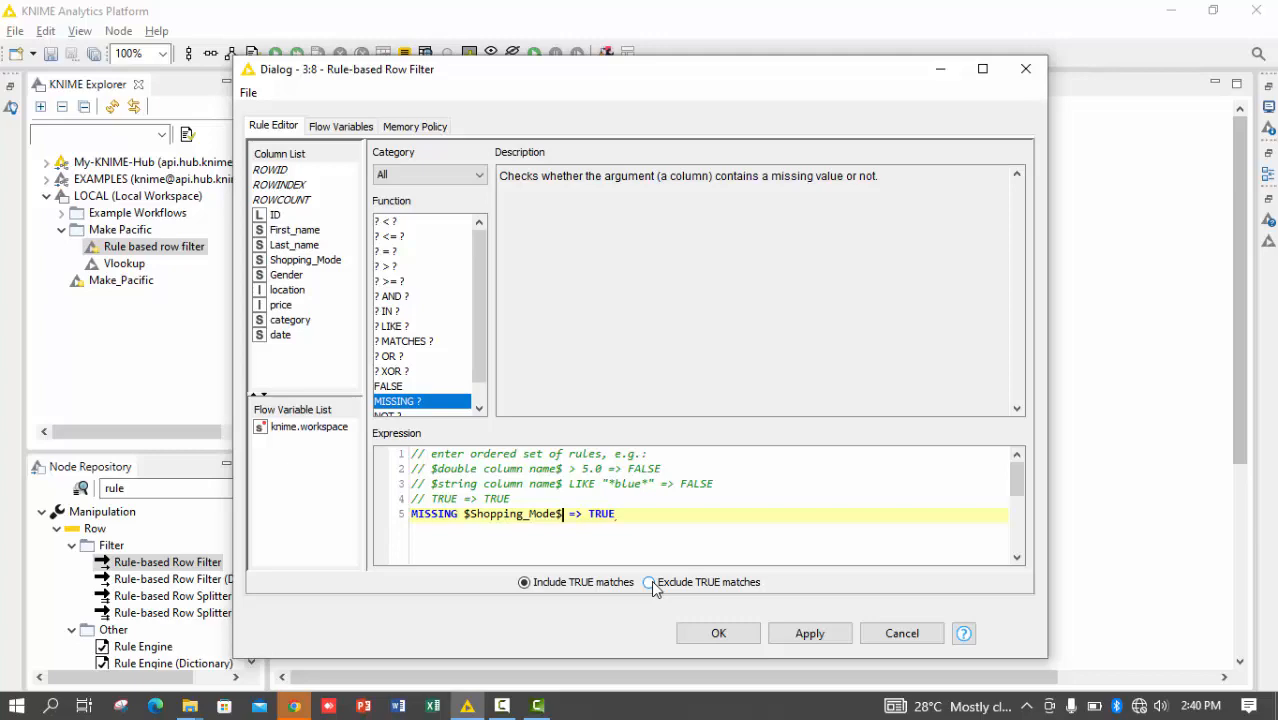
# Execute Node 8, widen the Shopping_Mode column in its filtered output to examine the values, and close the table
pyautogui.hotkey('ctrl', 'Return')
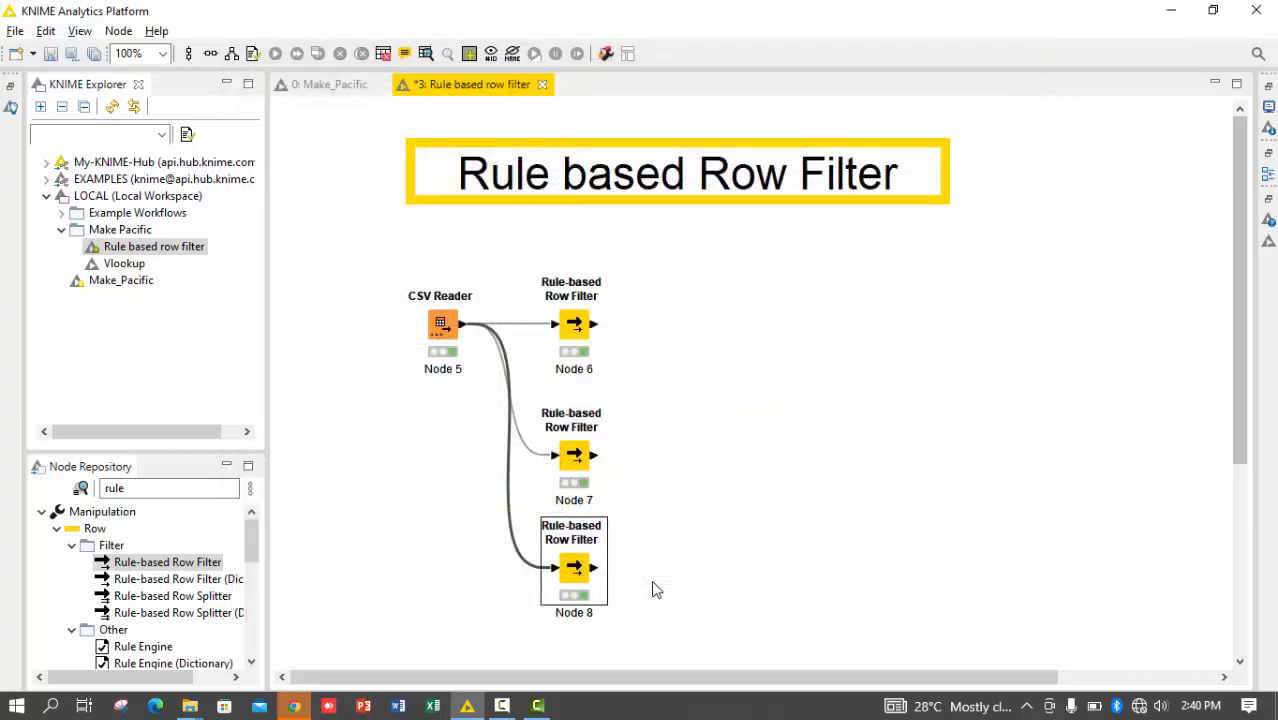
pyautogui.rightClick(652, 590)
pyautogui.click(662, 576)
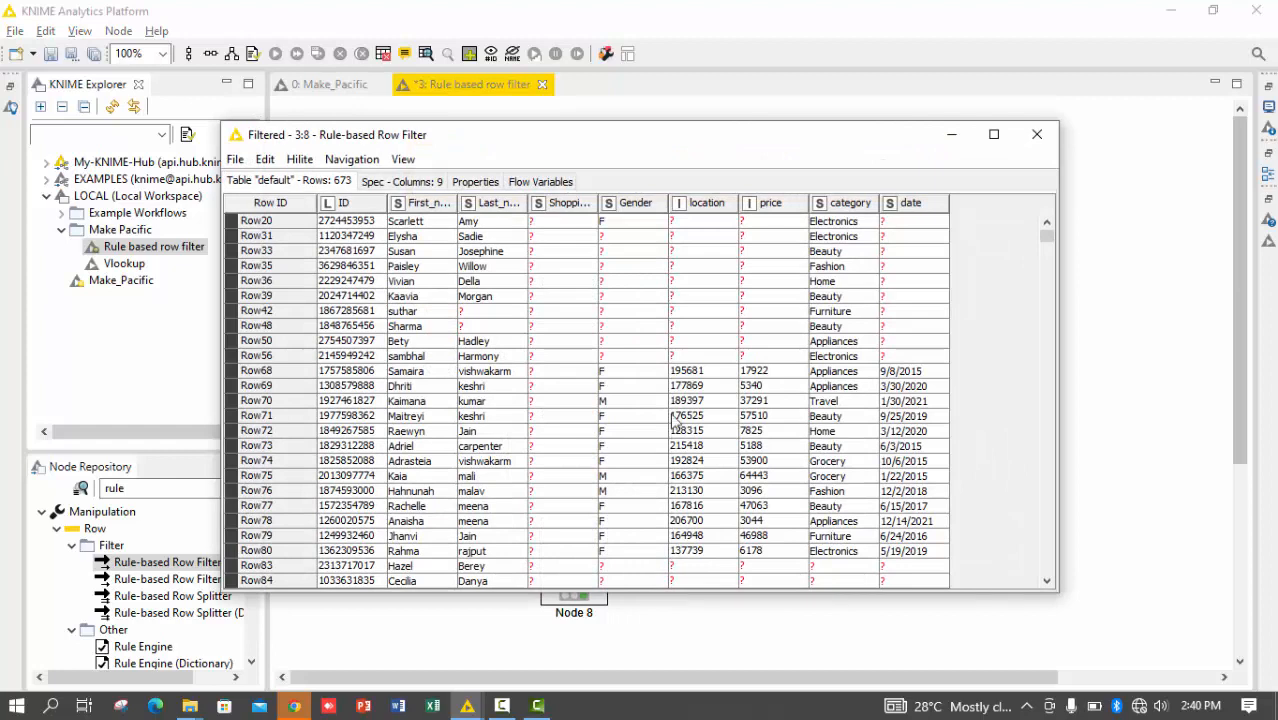
pyautogui.moveTo(600, 203); pyautogui.dragTo(678, 203)
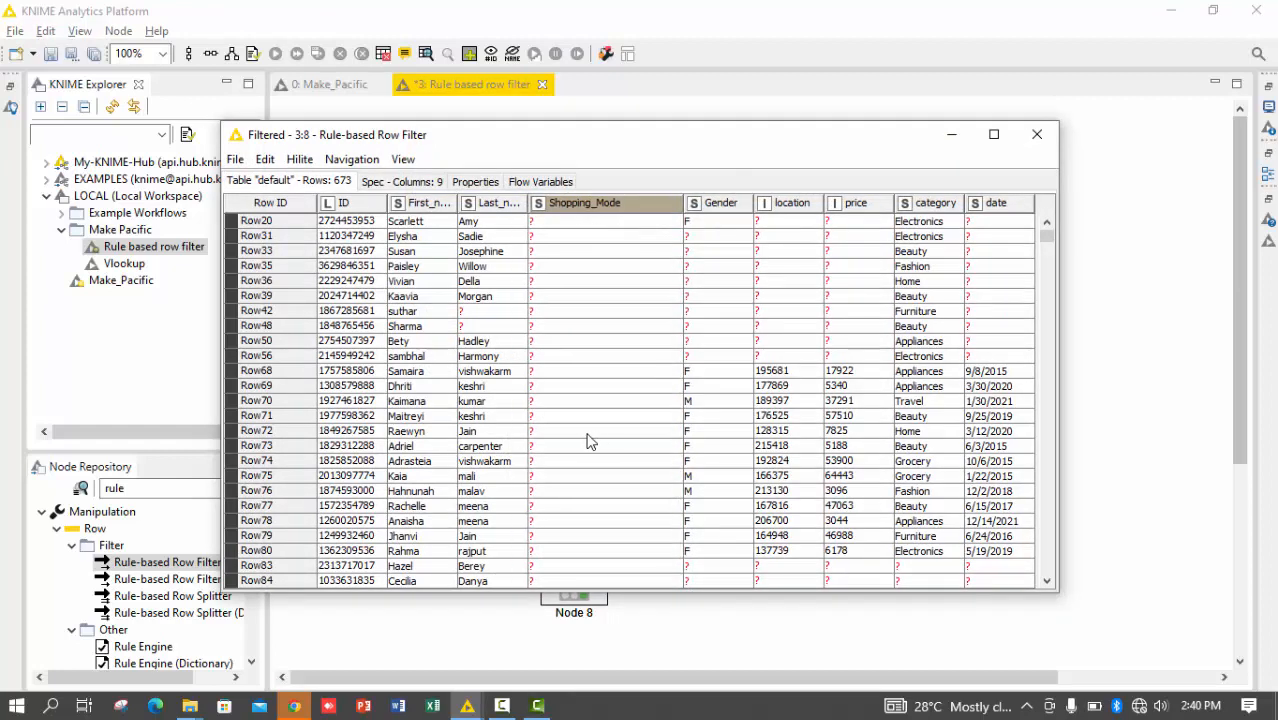
pyautogui.moveTo(605, 236); pyautogui.dragTo(595, 573)
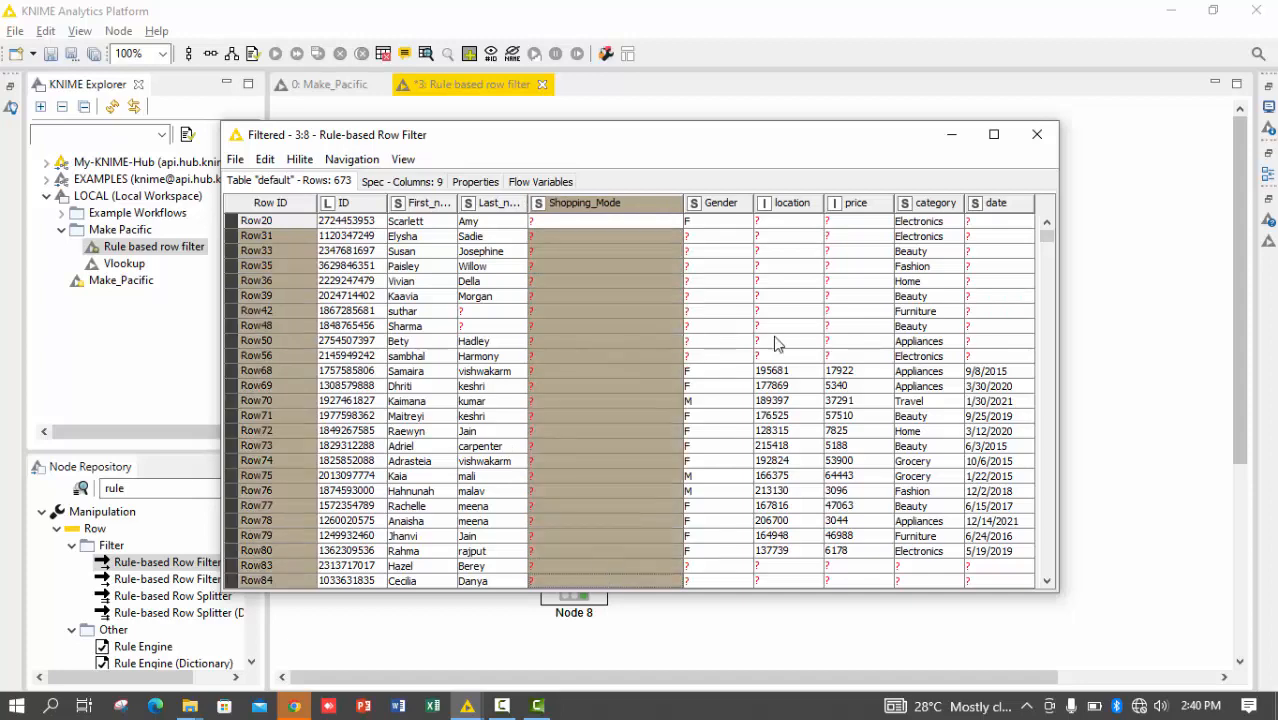
pyautogui.click(1037, 134)
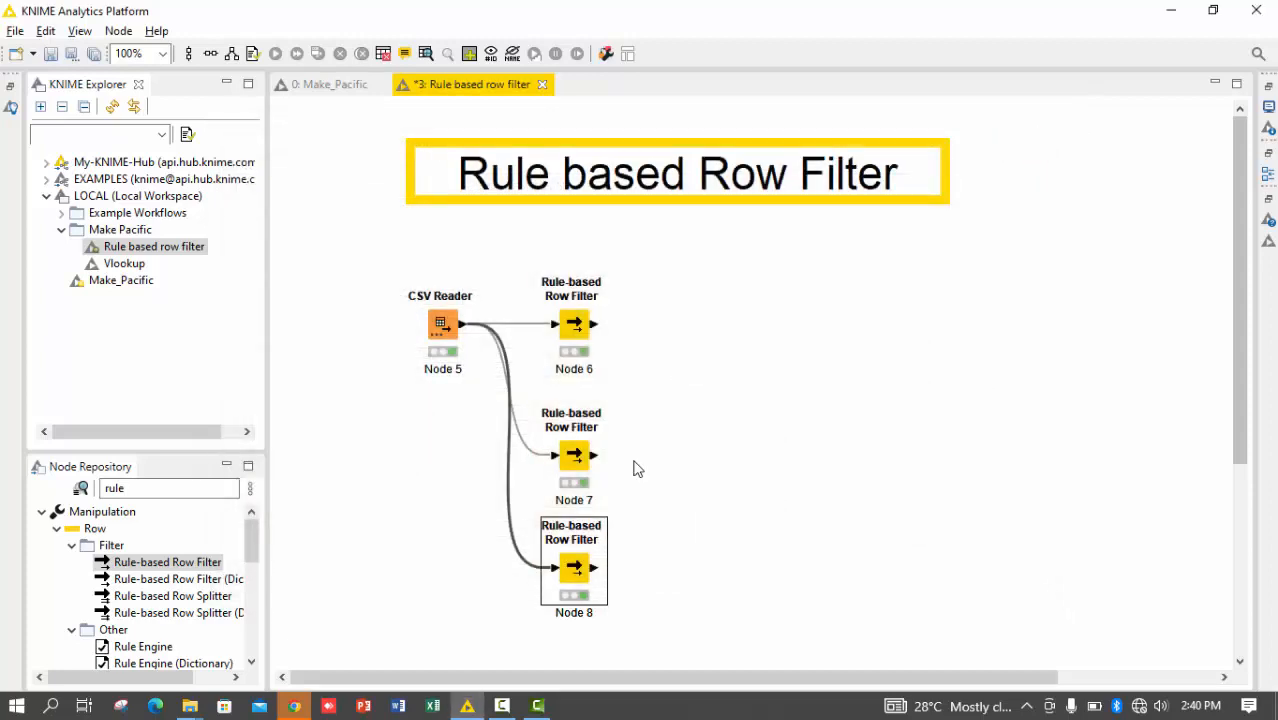
# Reopen Node 8's filtered output in a maximized window to review more rows, and close it
pyautogui.rightClick(574, 570)
pyautogui.click(600, 561)
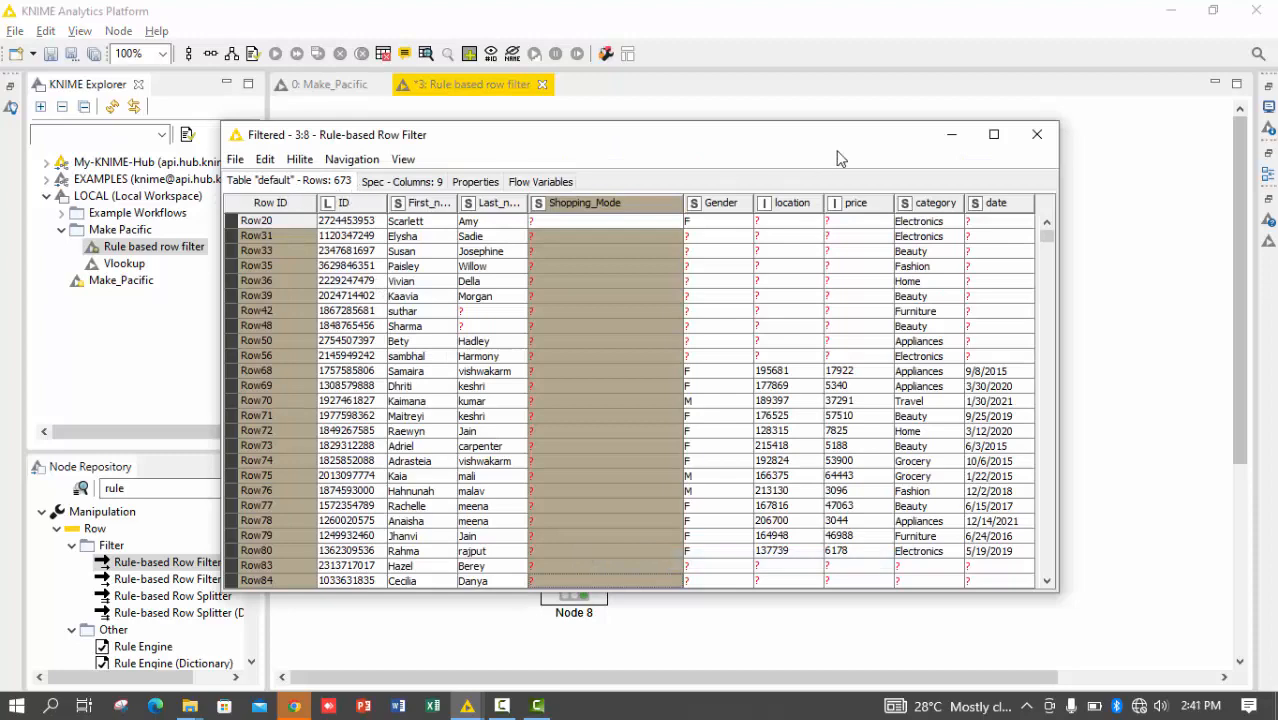
pyautogui.click(1006, 144)
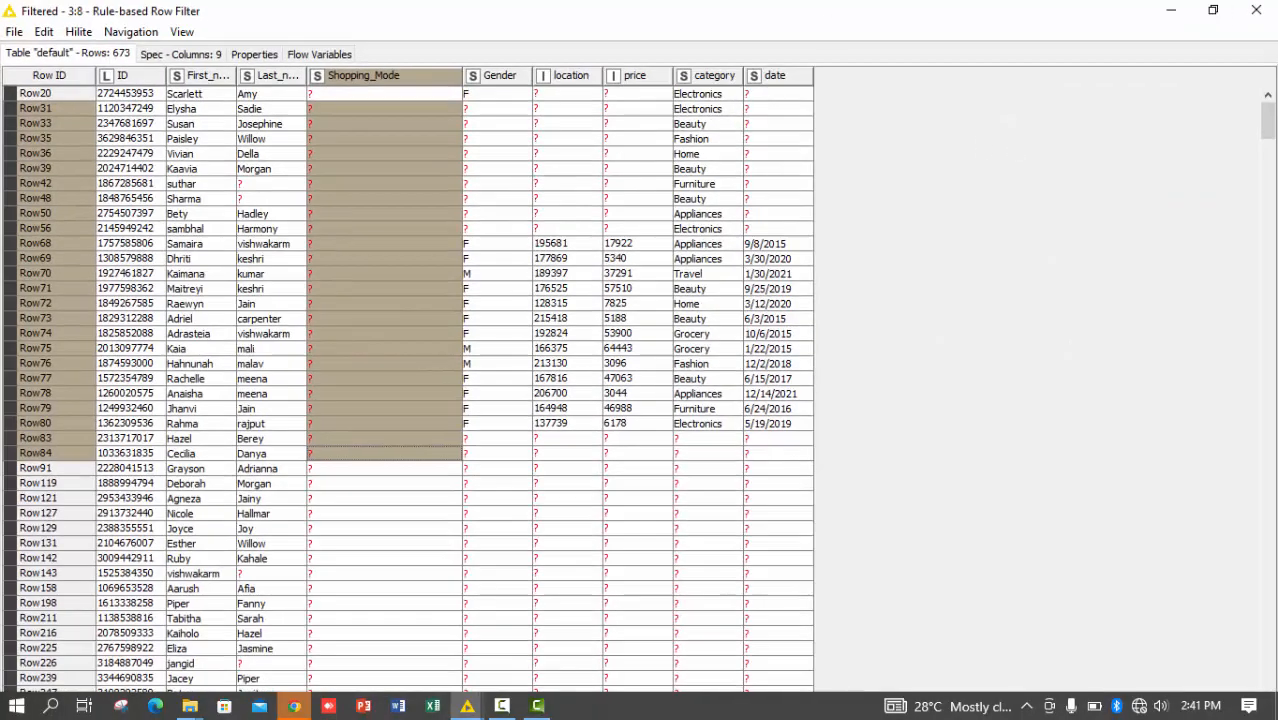
pyautogui.click(1256, 10)
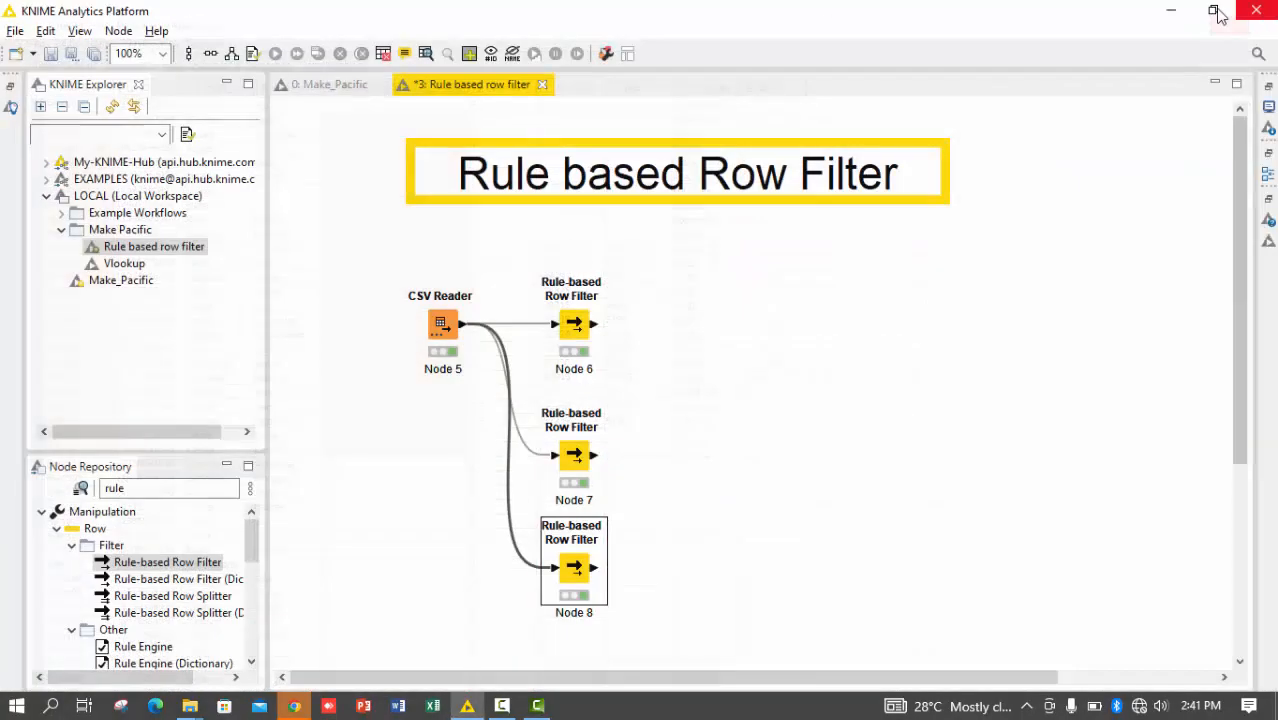
# Set Node 8 to Exclude TRUE matches, re-execute it and check its filtered output
pyautogui.doubleClick(583, 573)
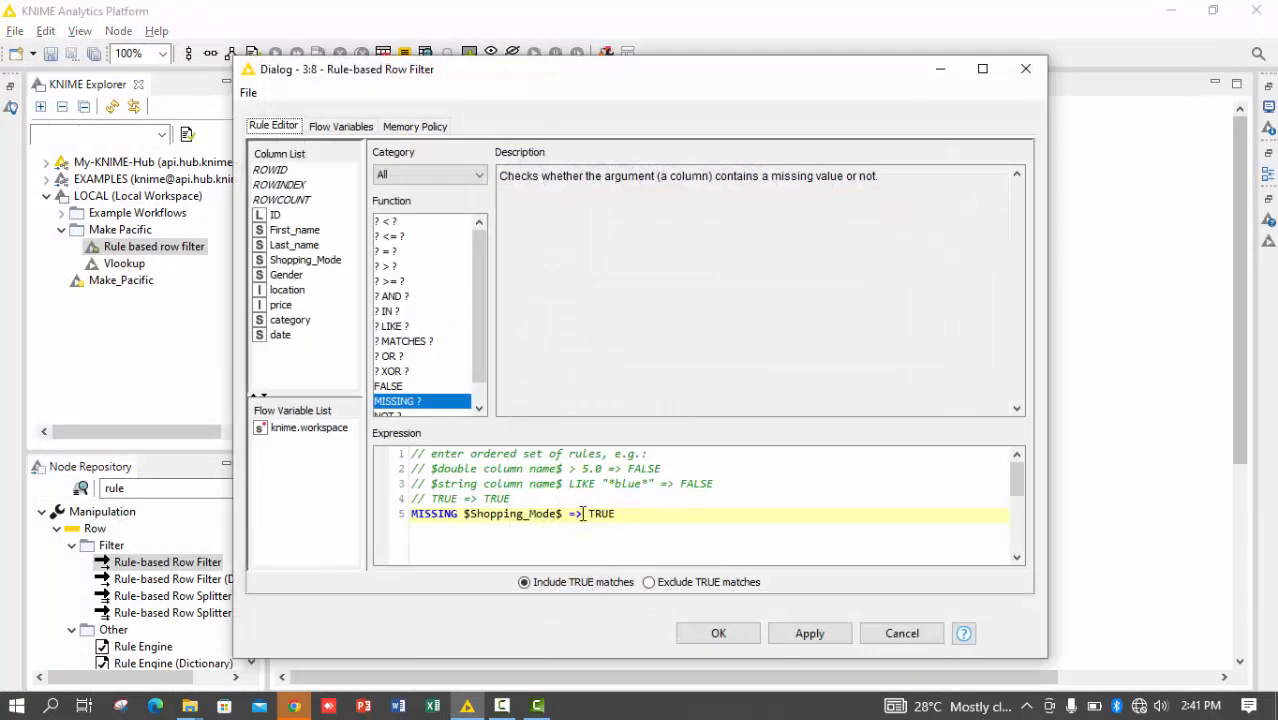
pyautogui.click(651, 584)
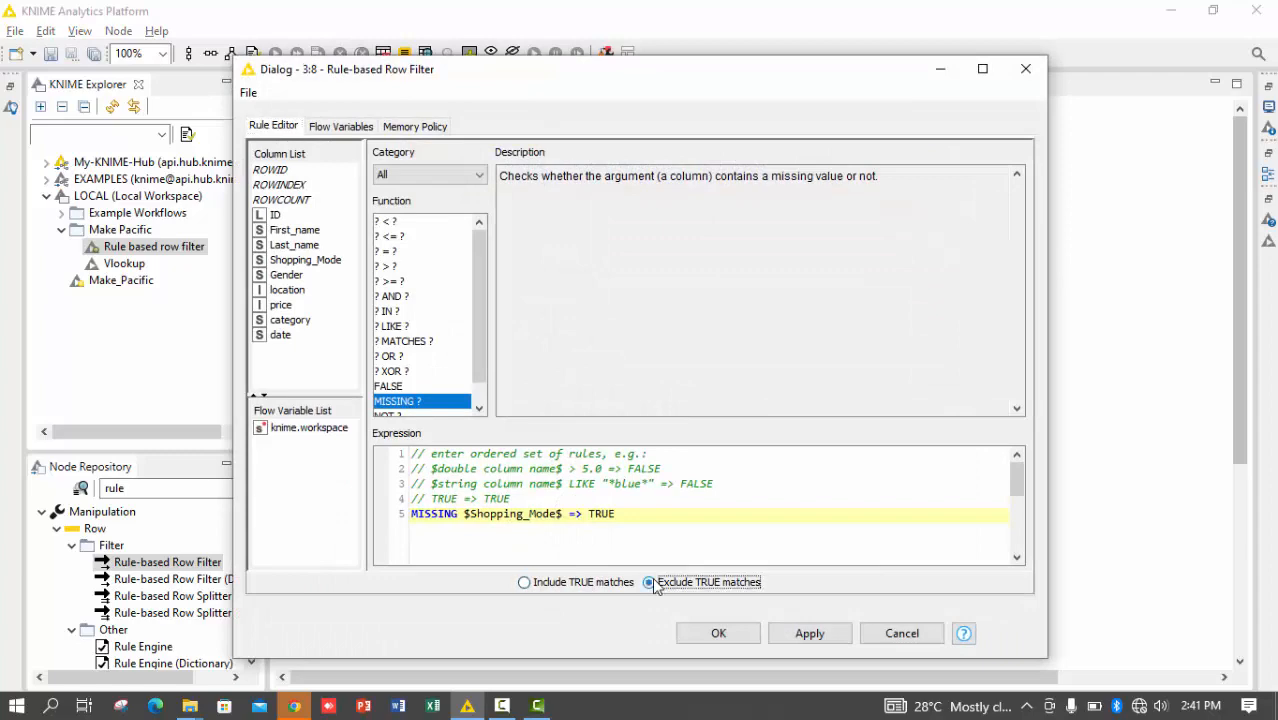
pyautogui.press('Return')
pyautogui.press('Return')
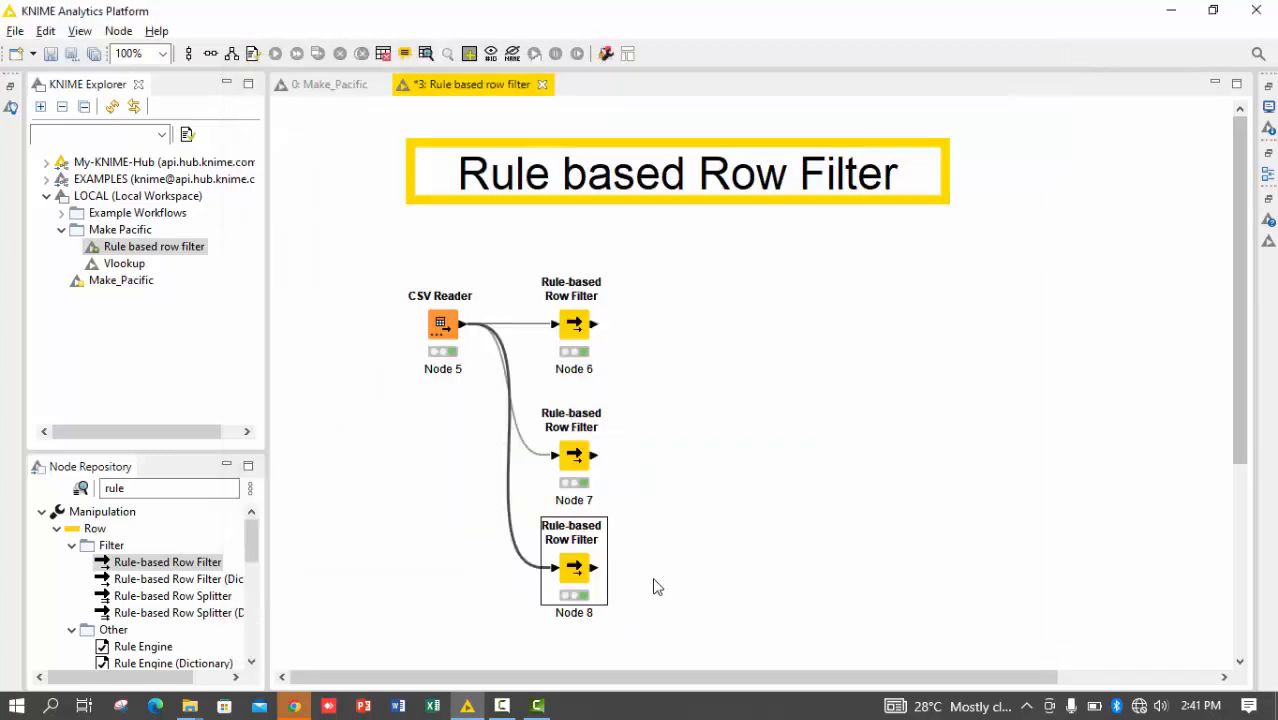
pyautogui.rightClick(568, 567)
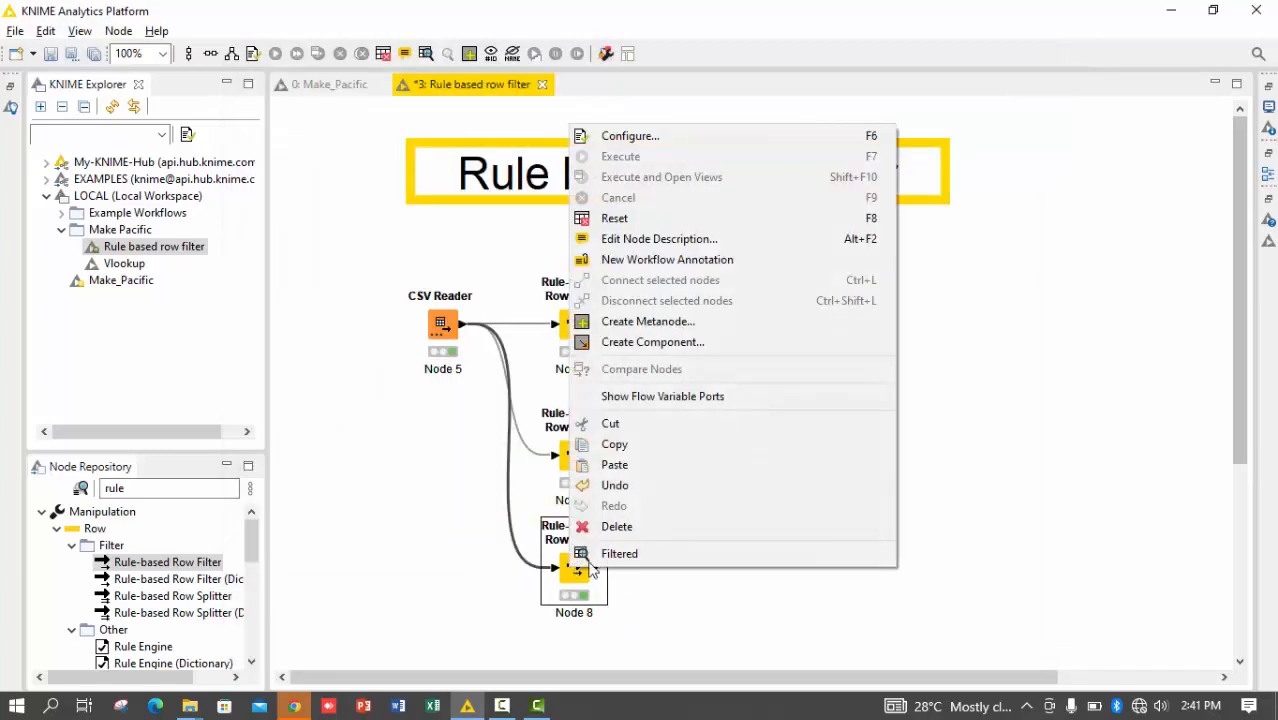
pyautogui.click(613, 555)
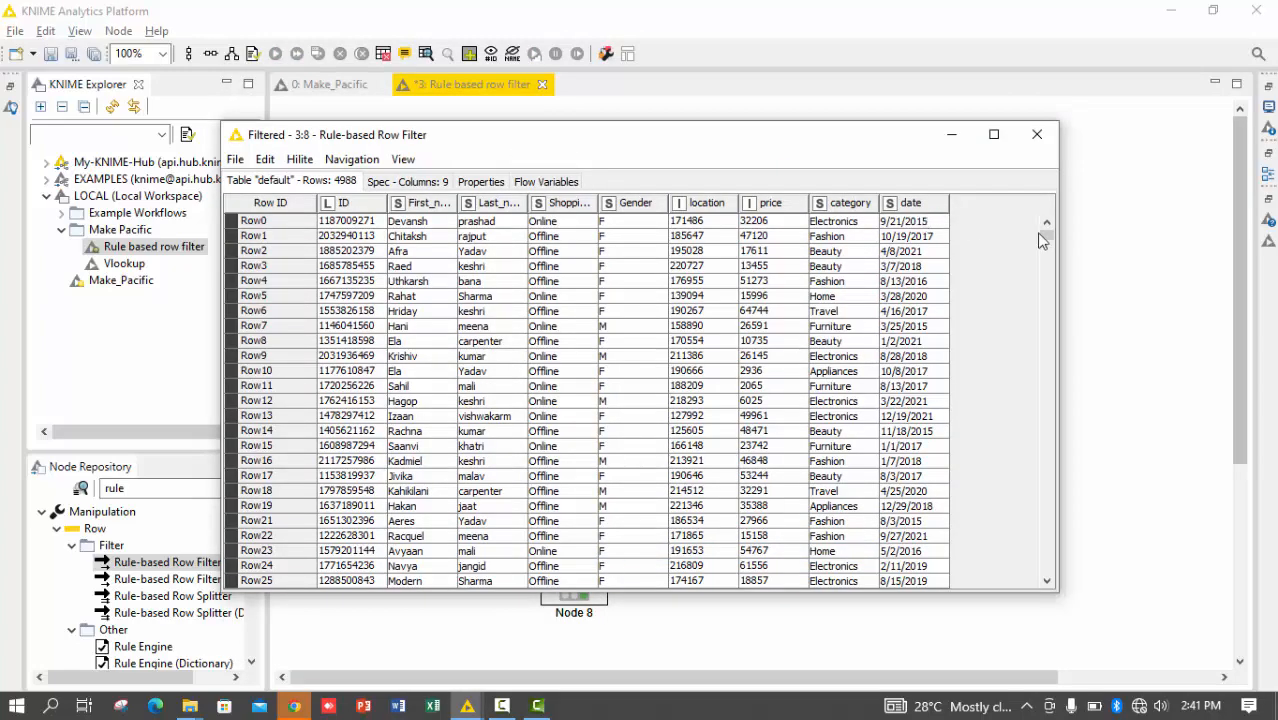
pyautogui.click(1036, 135)
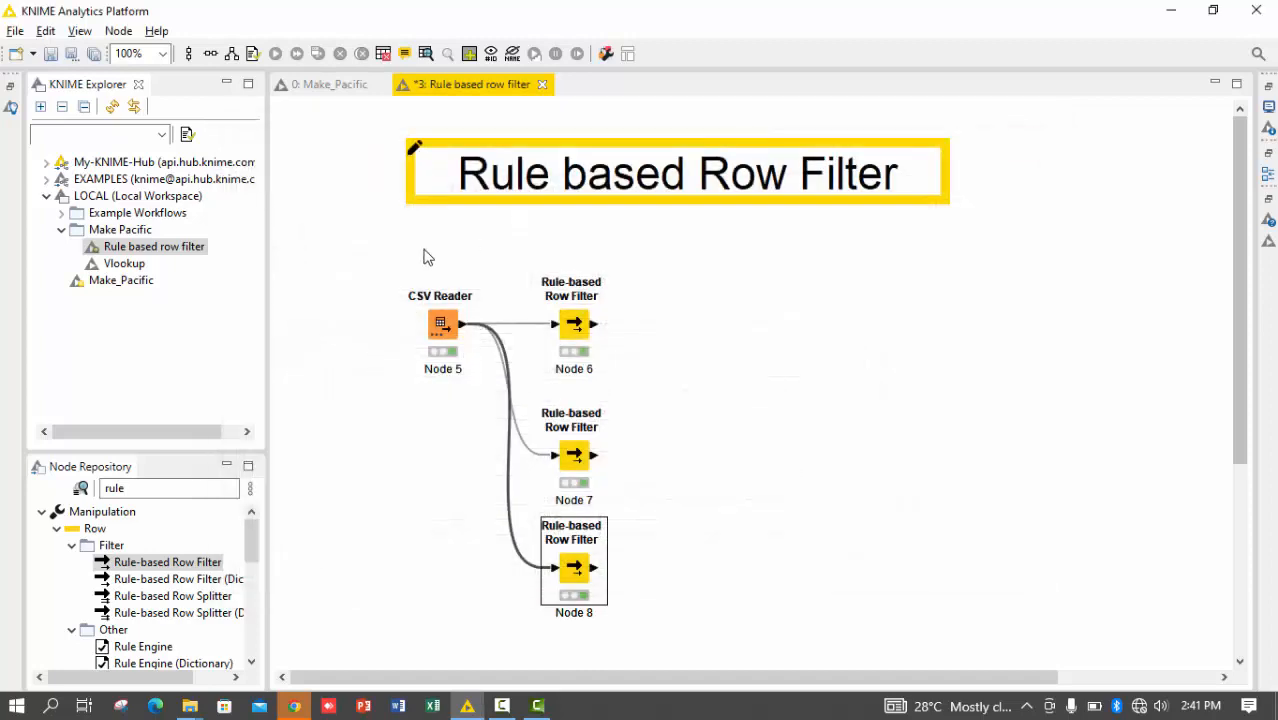
# Compare the CSV Reader's file table with Node 8's filtered output, checking the filtered rows through to the last one
pyautogui.rightClick(446, 316)
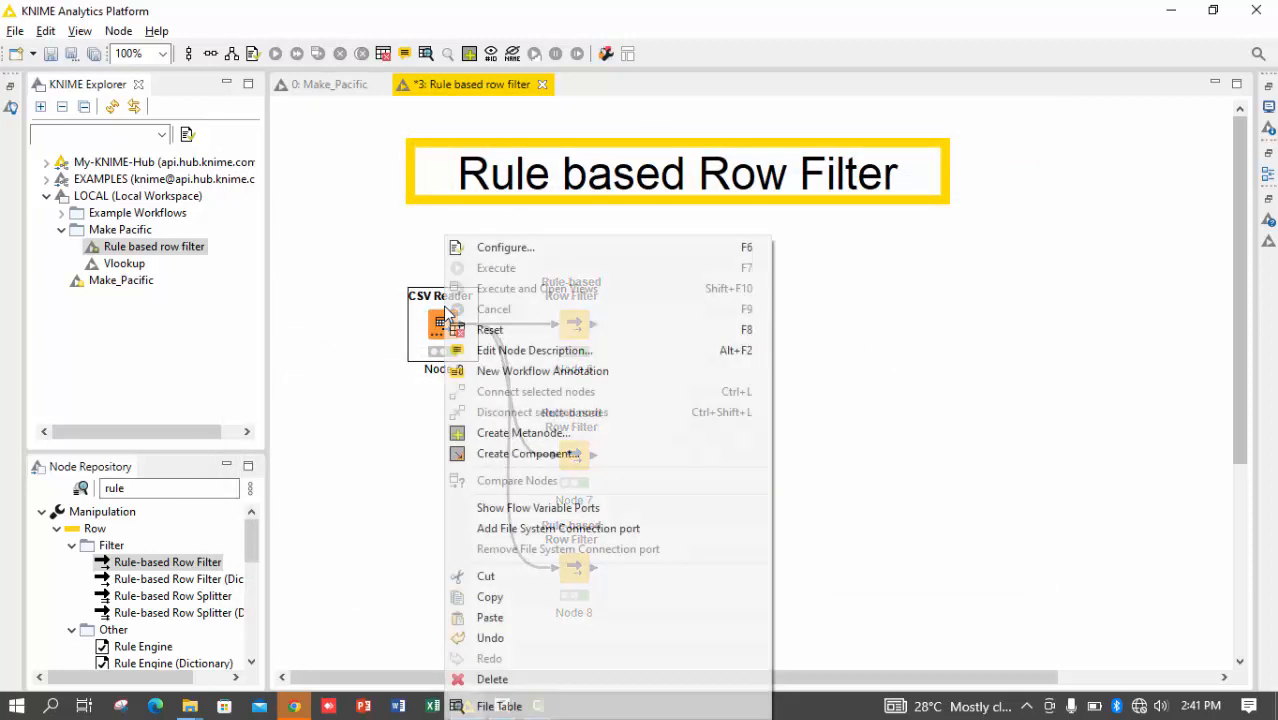
pyautogui.click(514, 708)
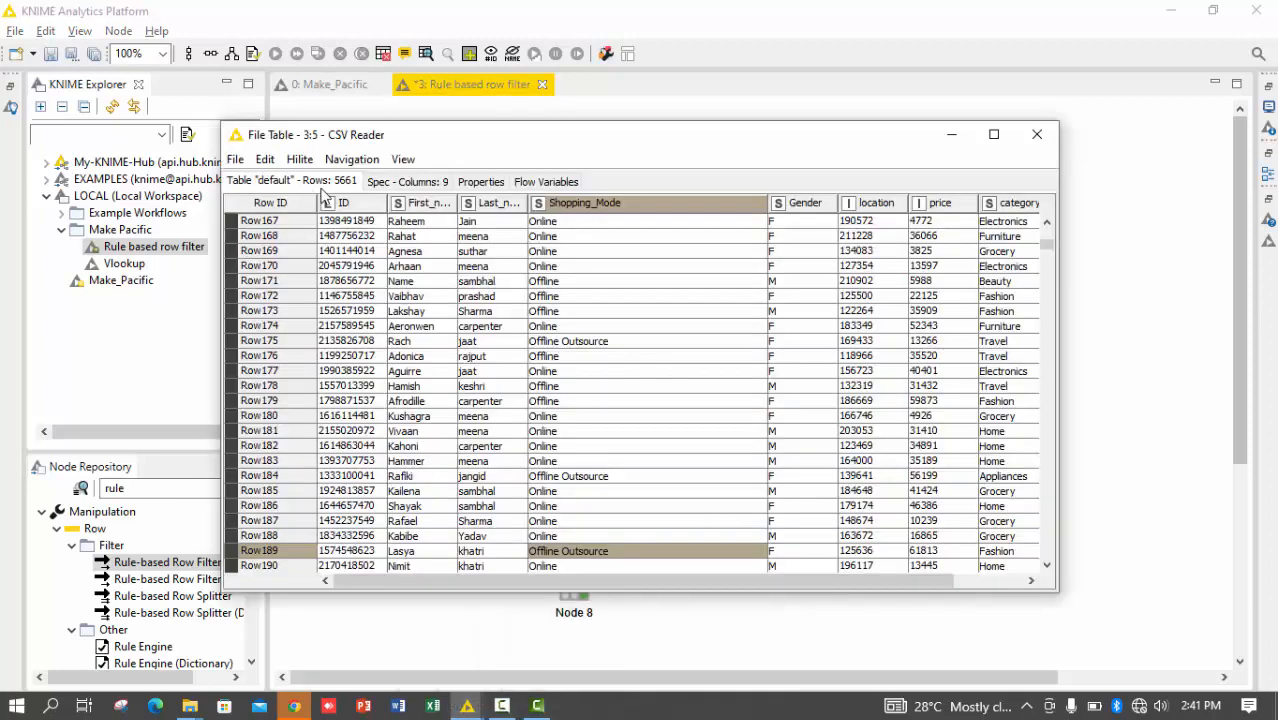
pyautogui.click(1038, 140)
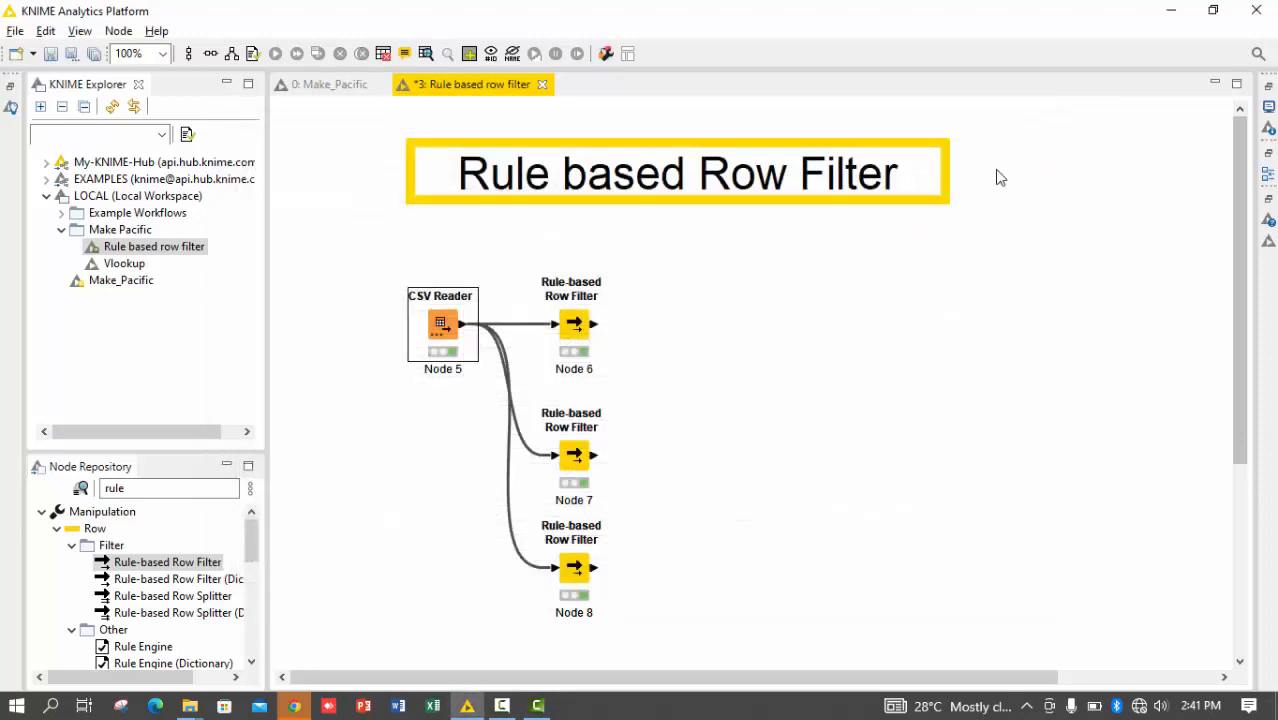
pyautogui.rightClick(580, 568)
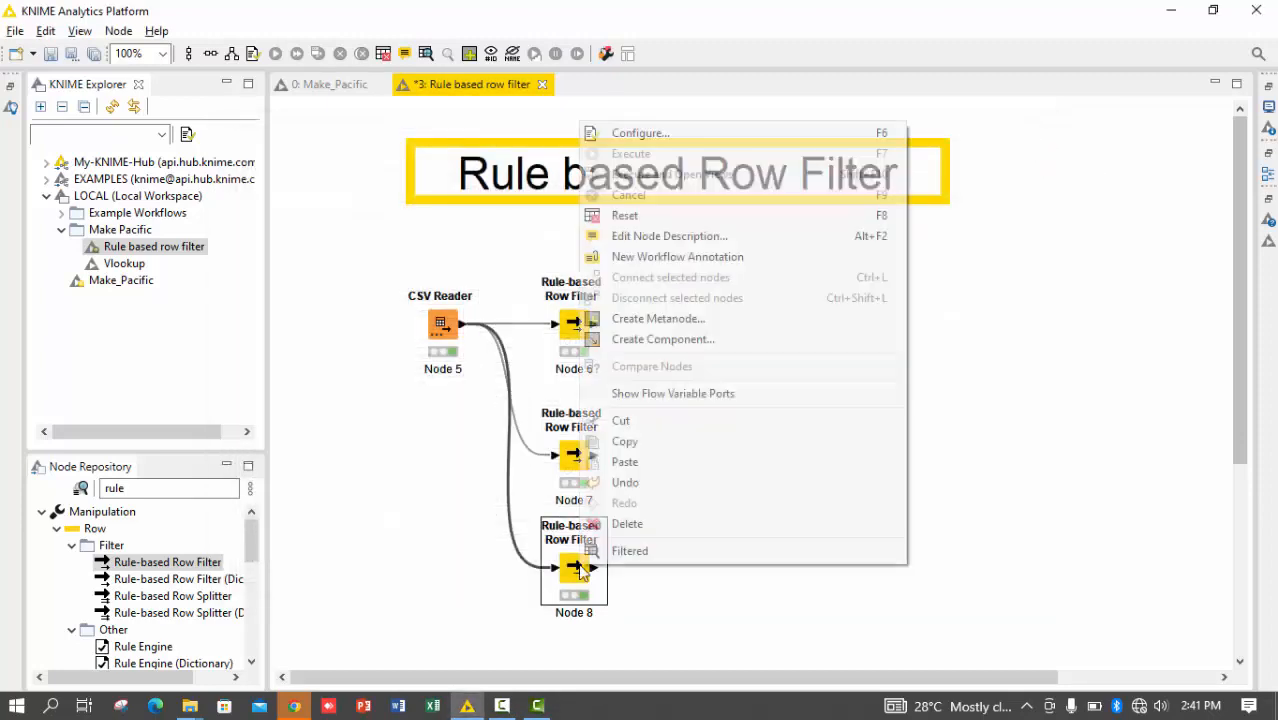
pyautogui.click(648, 550)
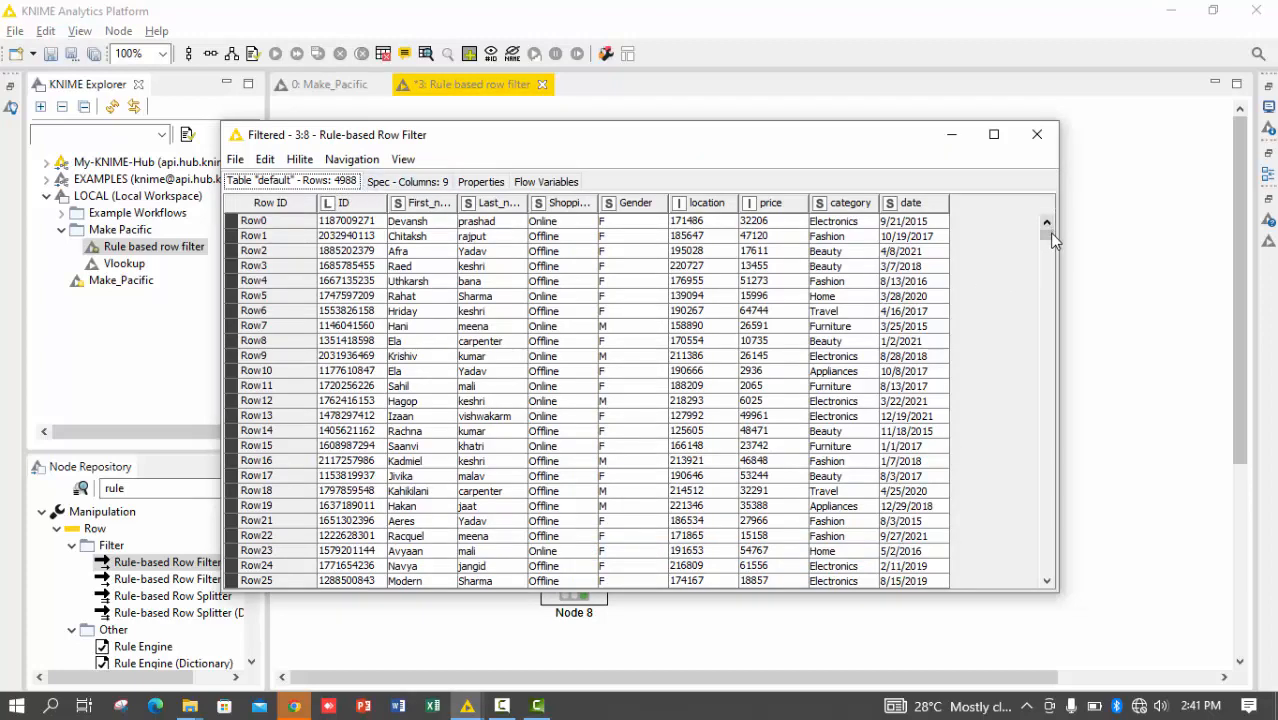
pyautogui.moveTo(1049, 234); pyautogui.dragTo(1045, 566)
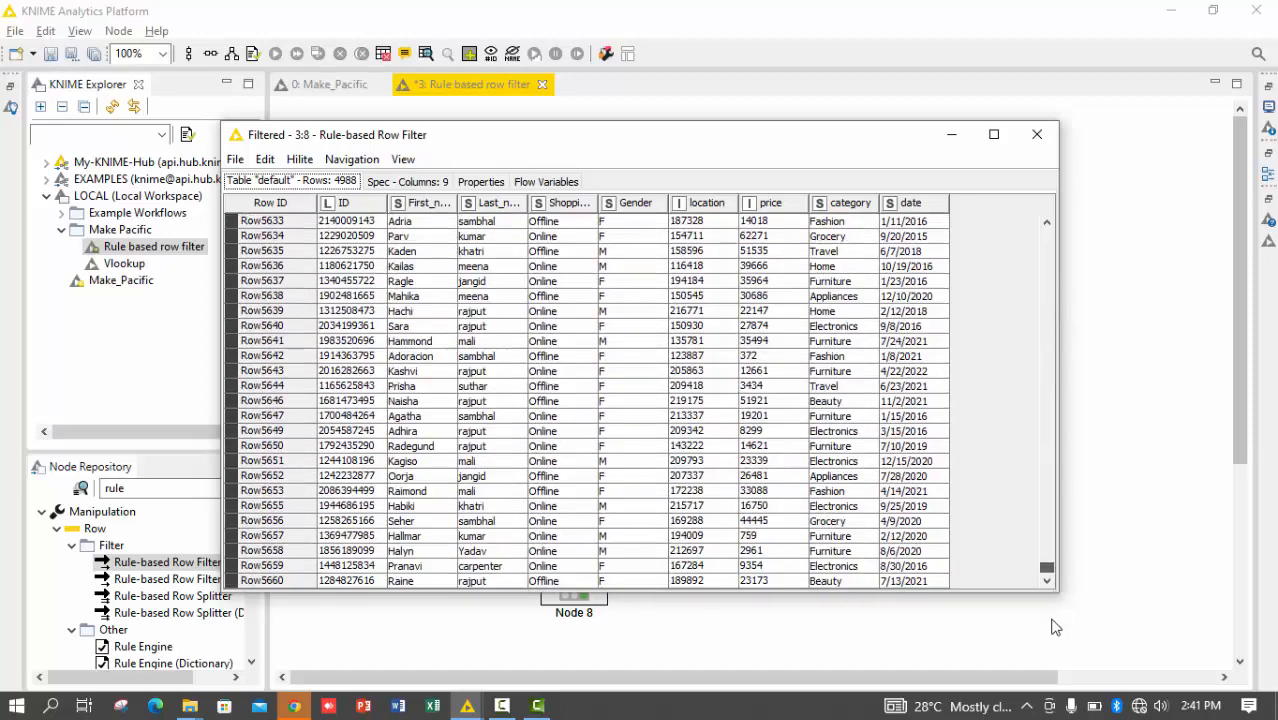
pyautogui.click(1040, 133)
# Review the remaining rule functions in Node 8's configuration, including NOT and TRUE, and close the dialog
pyautogui.doubleClick(578, 569)
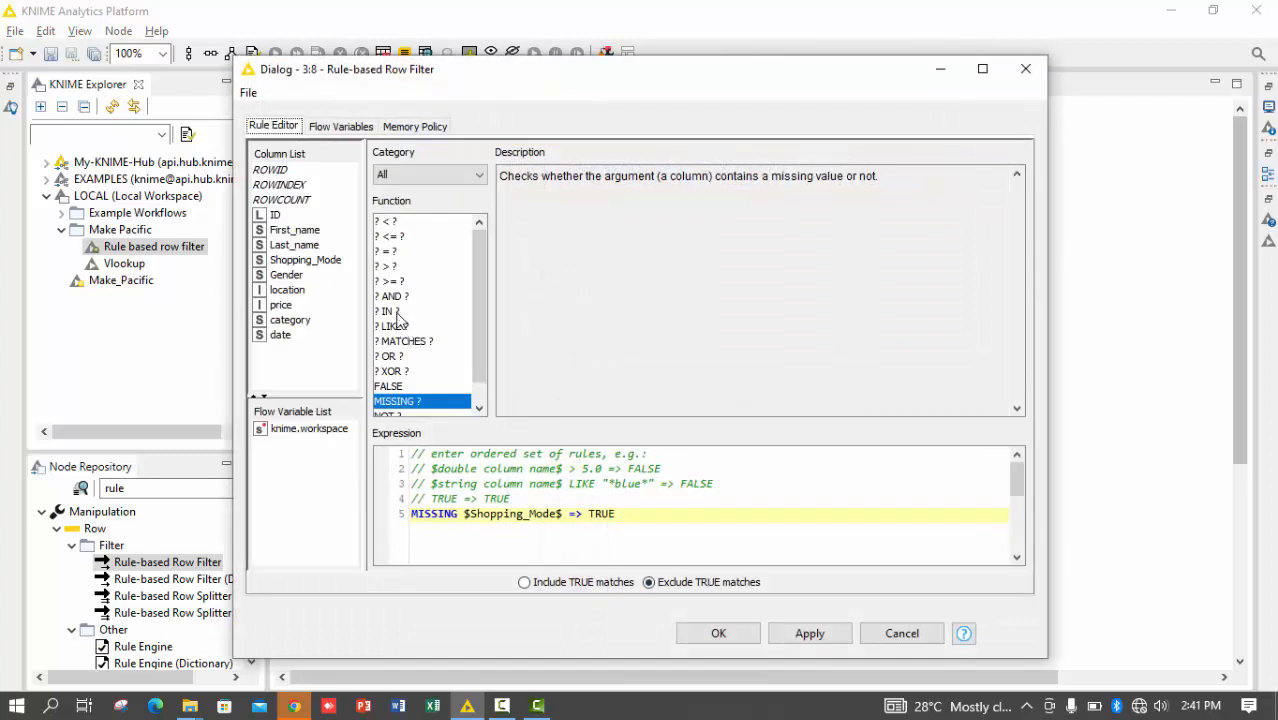
pyautogui.click(479, 408)
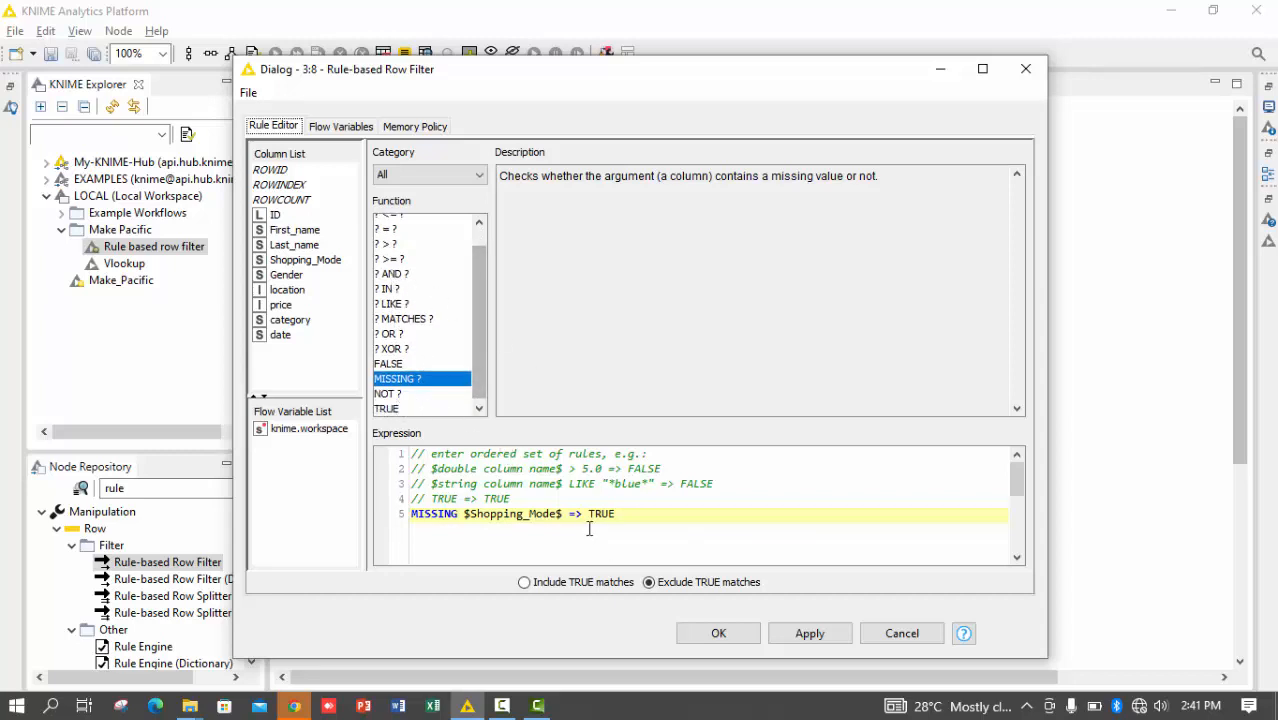
pyautogui.click(823, 645)
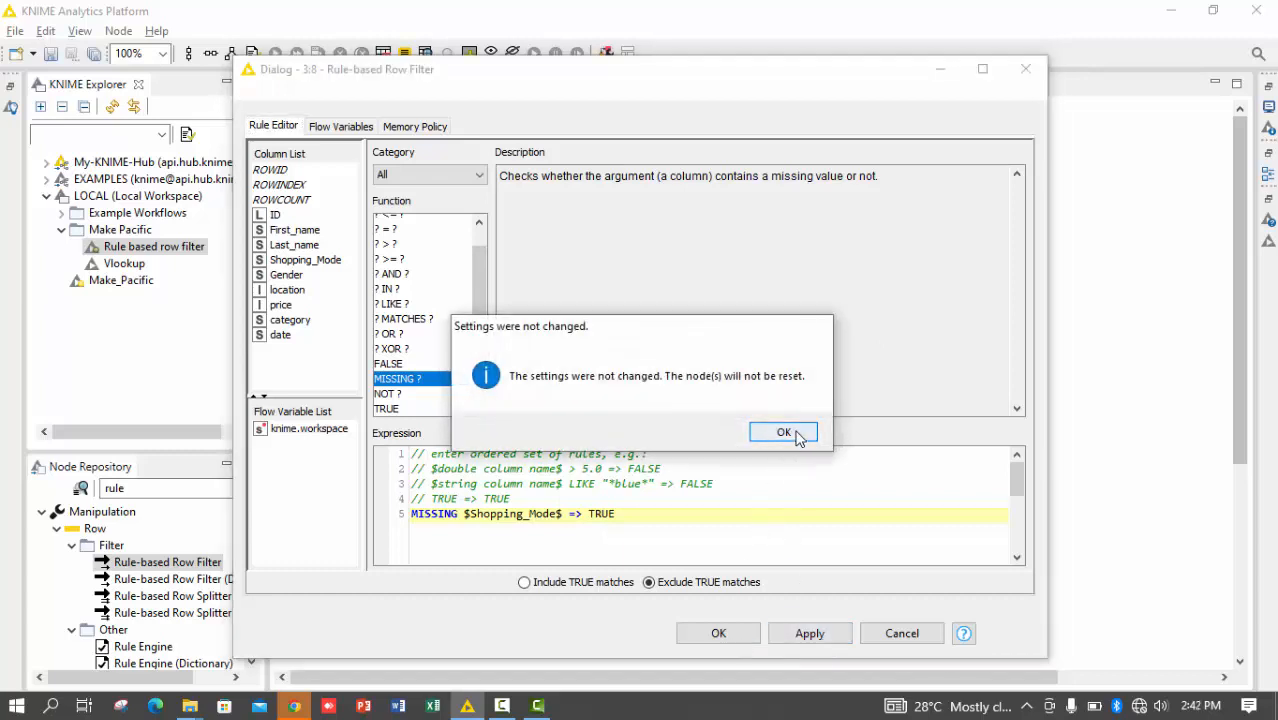
pyautogui.click(795, 438)
pyautogui.click(716, 640)
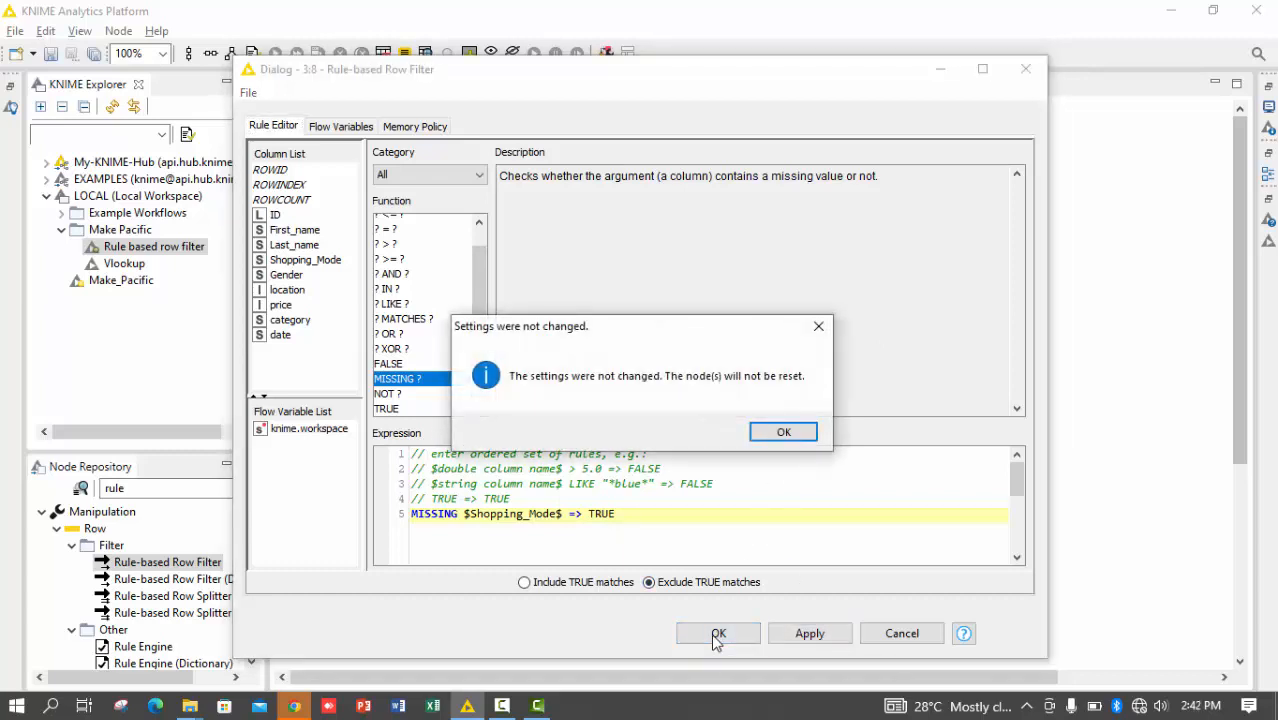
pyautogui.press('Return')
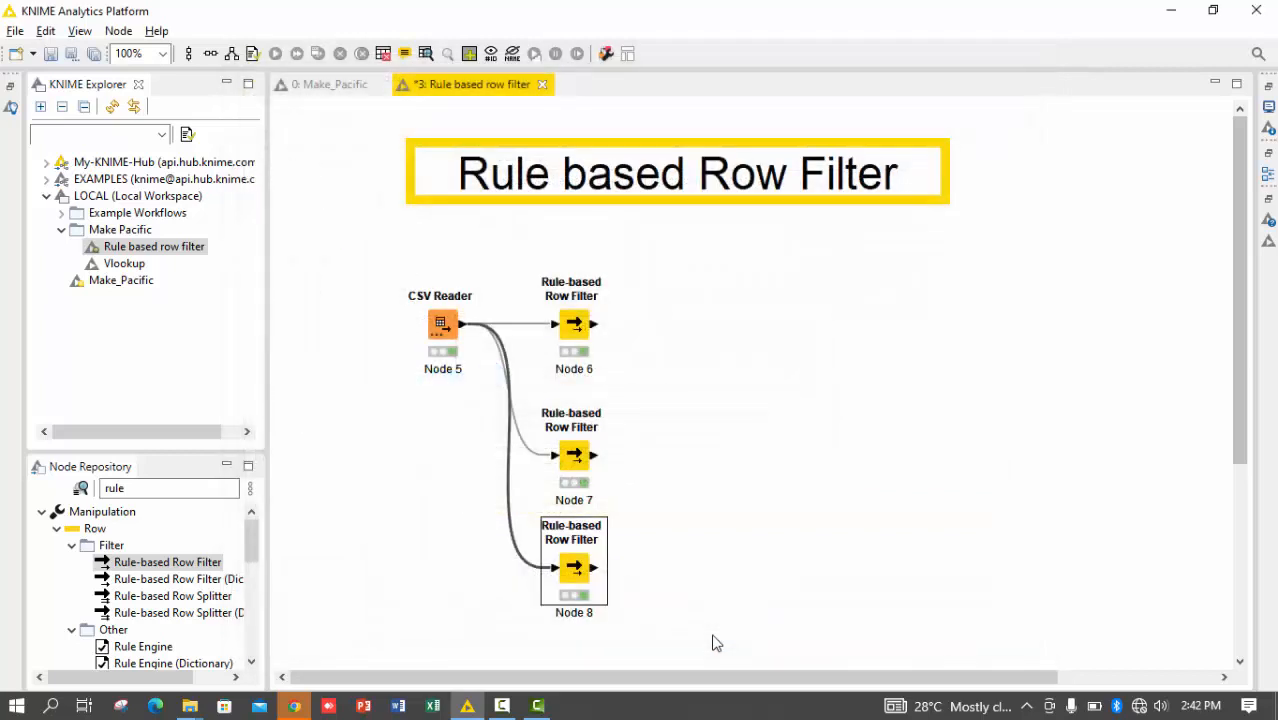